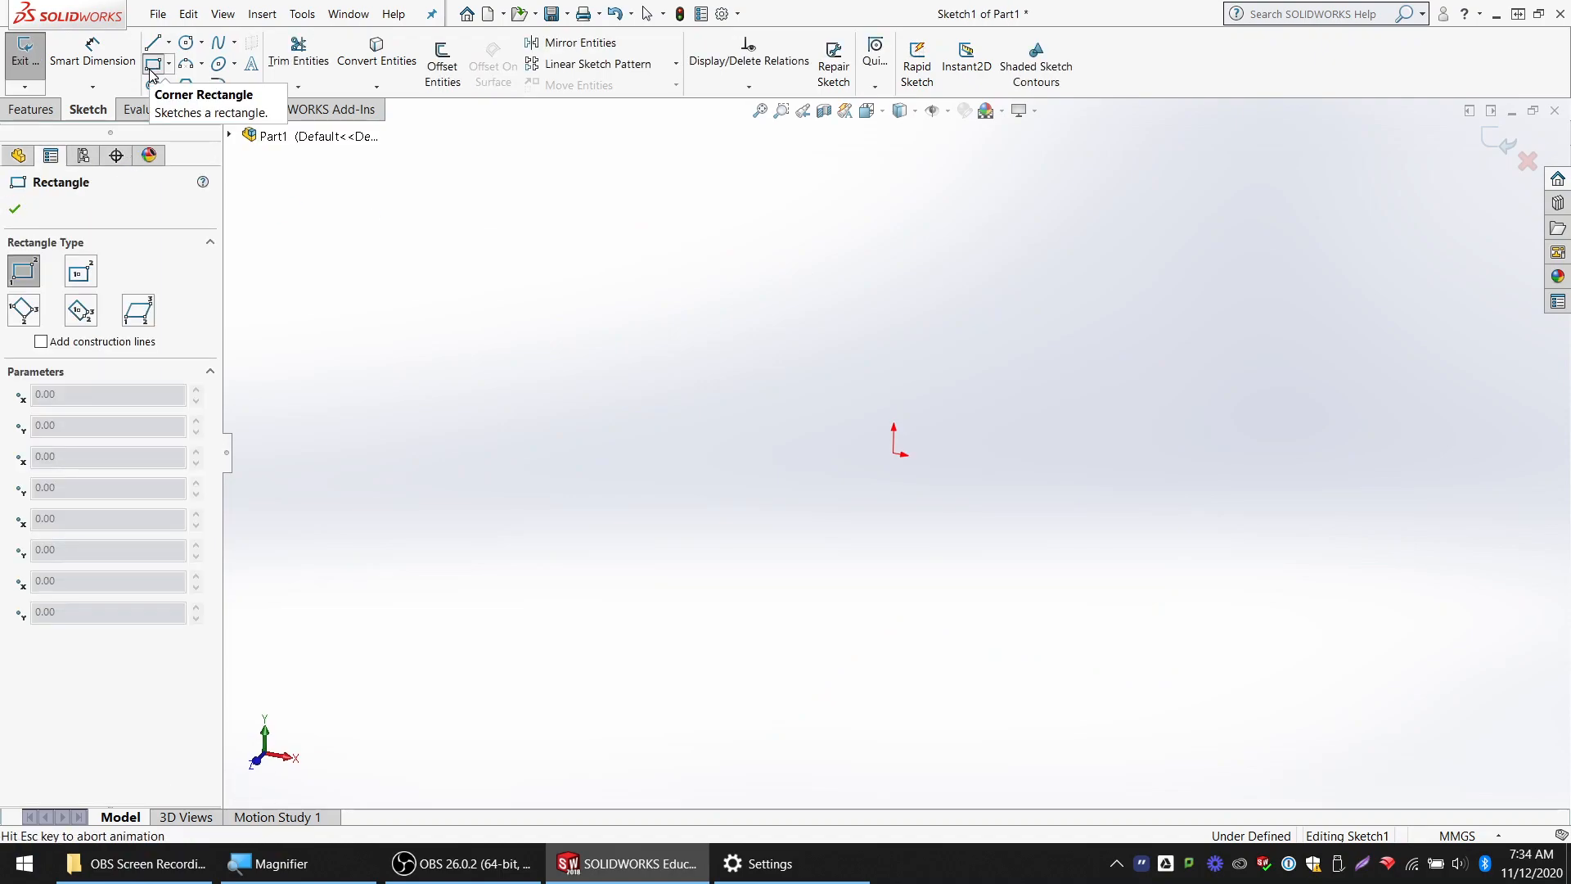
pyautogui.click(150, 70)
pyautogui.moveTo(611, 250)
pyautogui.mouseDown()
pyautogui.moveTo(1219, 651)
pyautogui.moveTo(1266, 660)
pyautogui.mouseUp()
pyautogui.press('Delete')
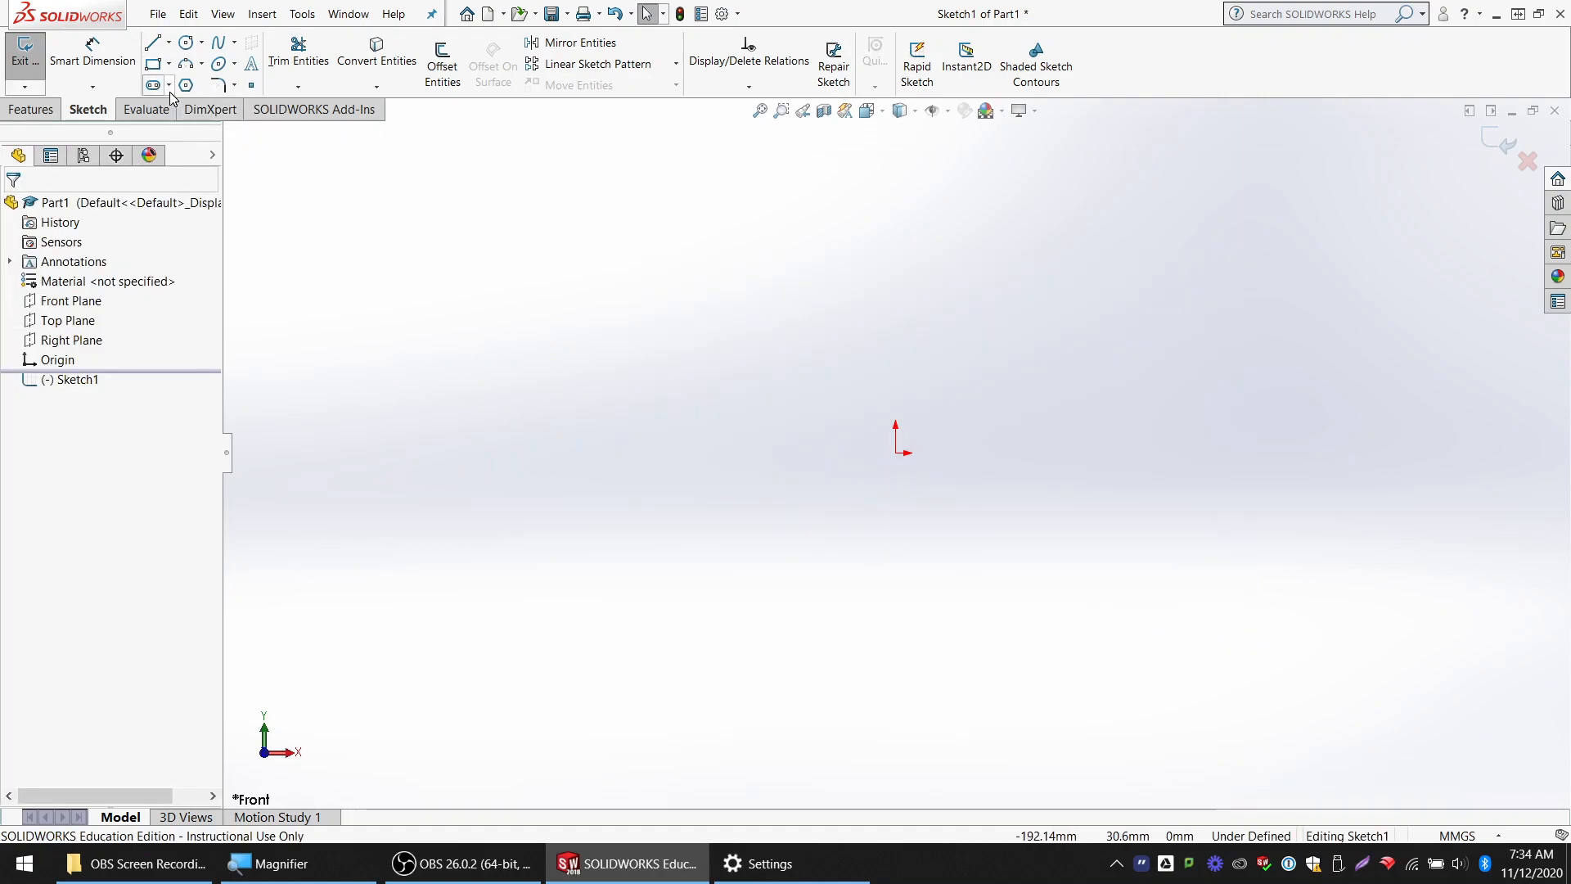
# Sketch a corner rectangle around the origin, about 236 mm wide and 136 mm high
pyautogui.click(540, 236)
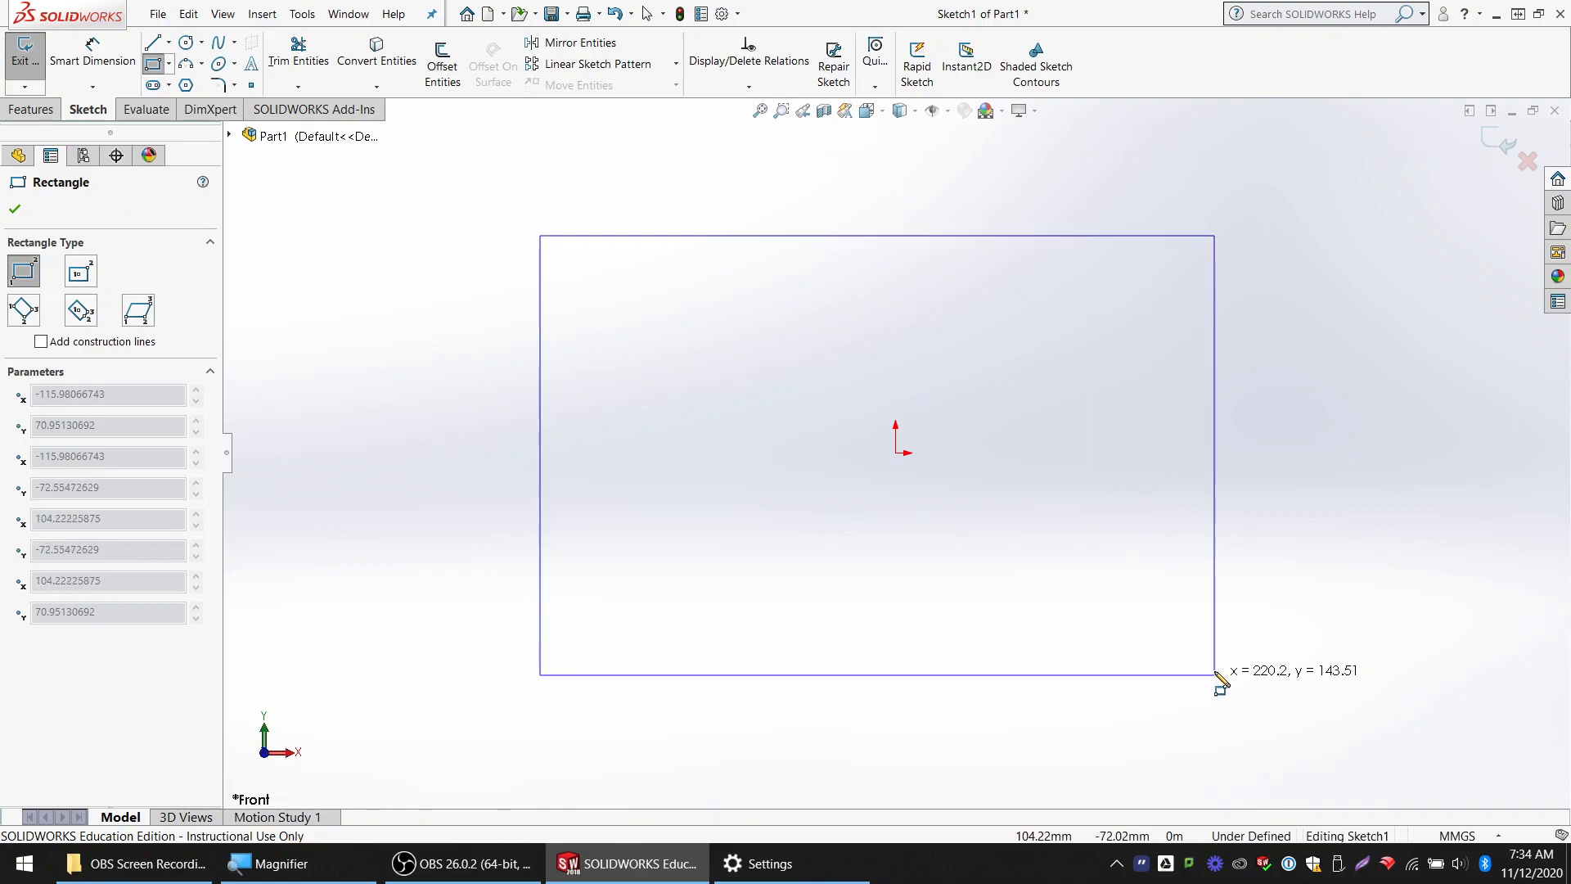
pyautogui.click(1263, 652)
pyautogui.click(153, 42)
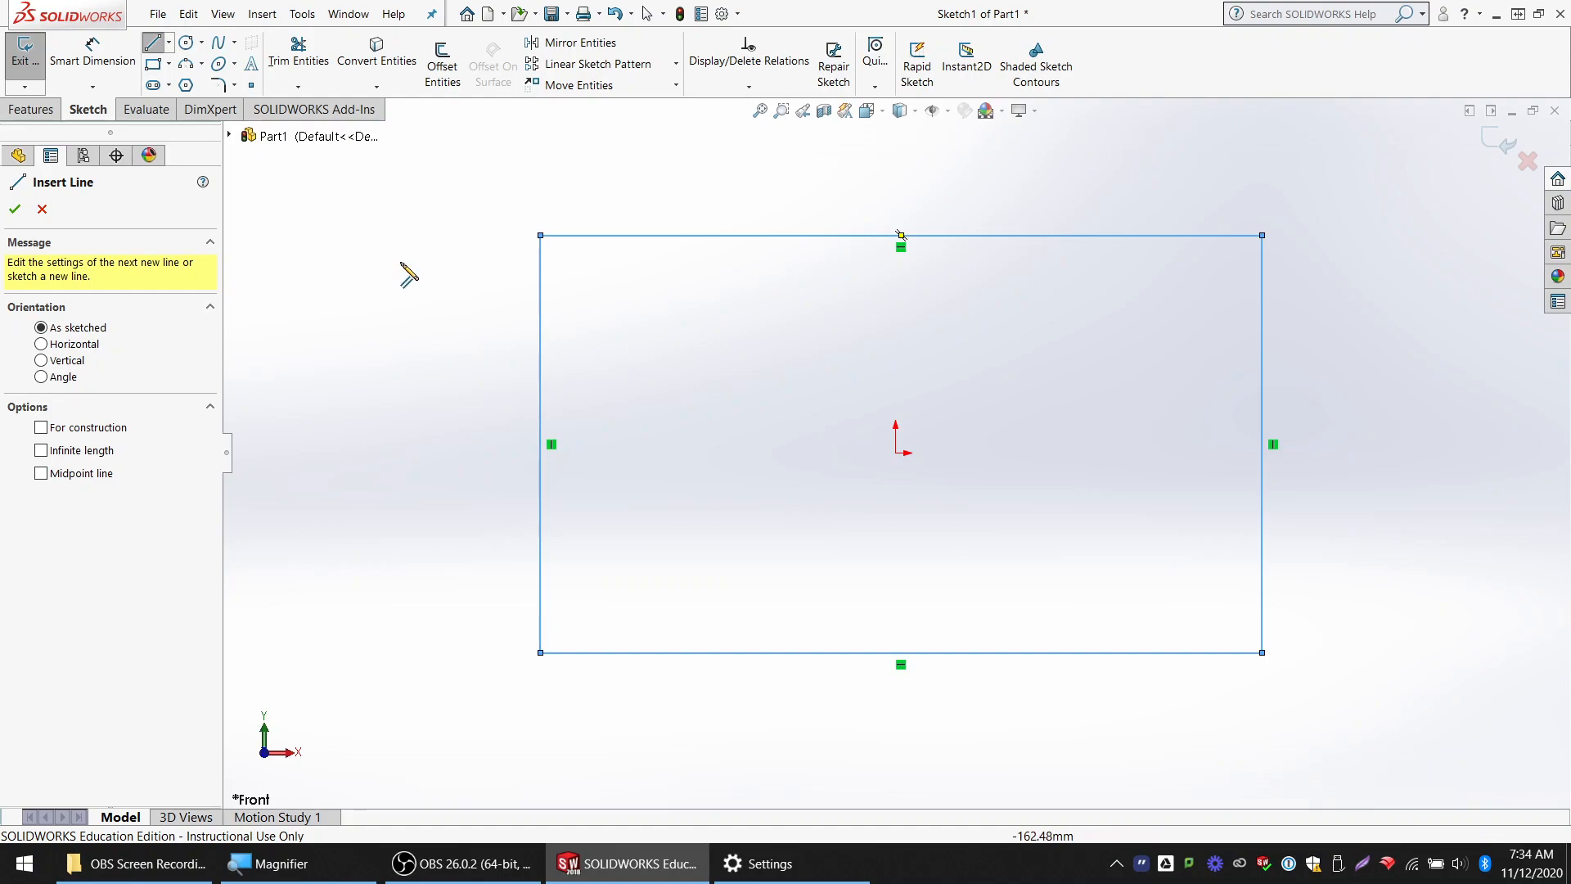
pyautogui.press('Escape')
# Add a Smart Dimension to the rectangle's left edge at its drawn length, and delete that dimension
pyautogui.click(92, 49)
pyautogui.click(541, 383)
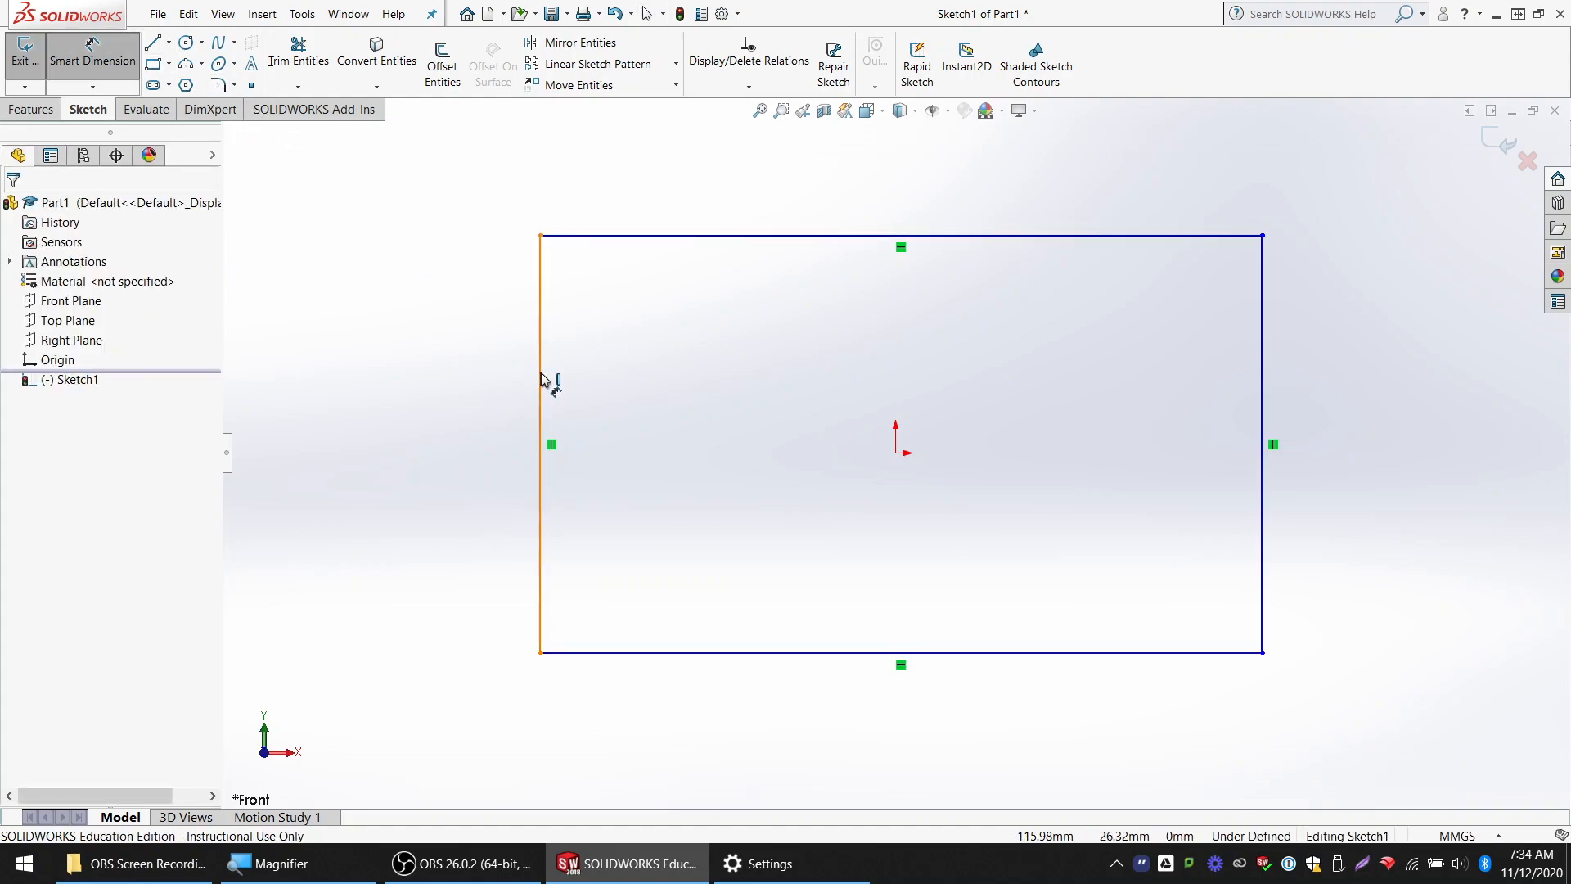
pyautogui.click(429, 376)
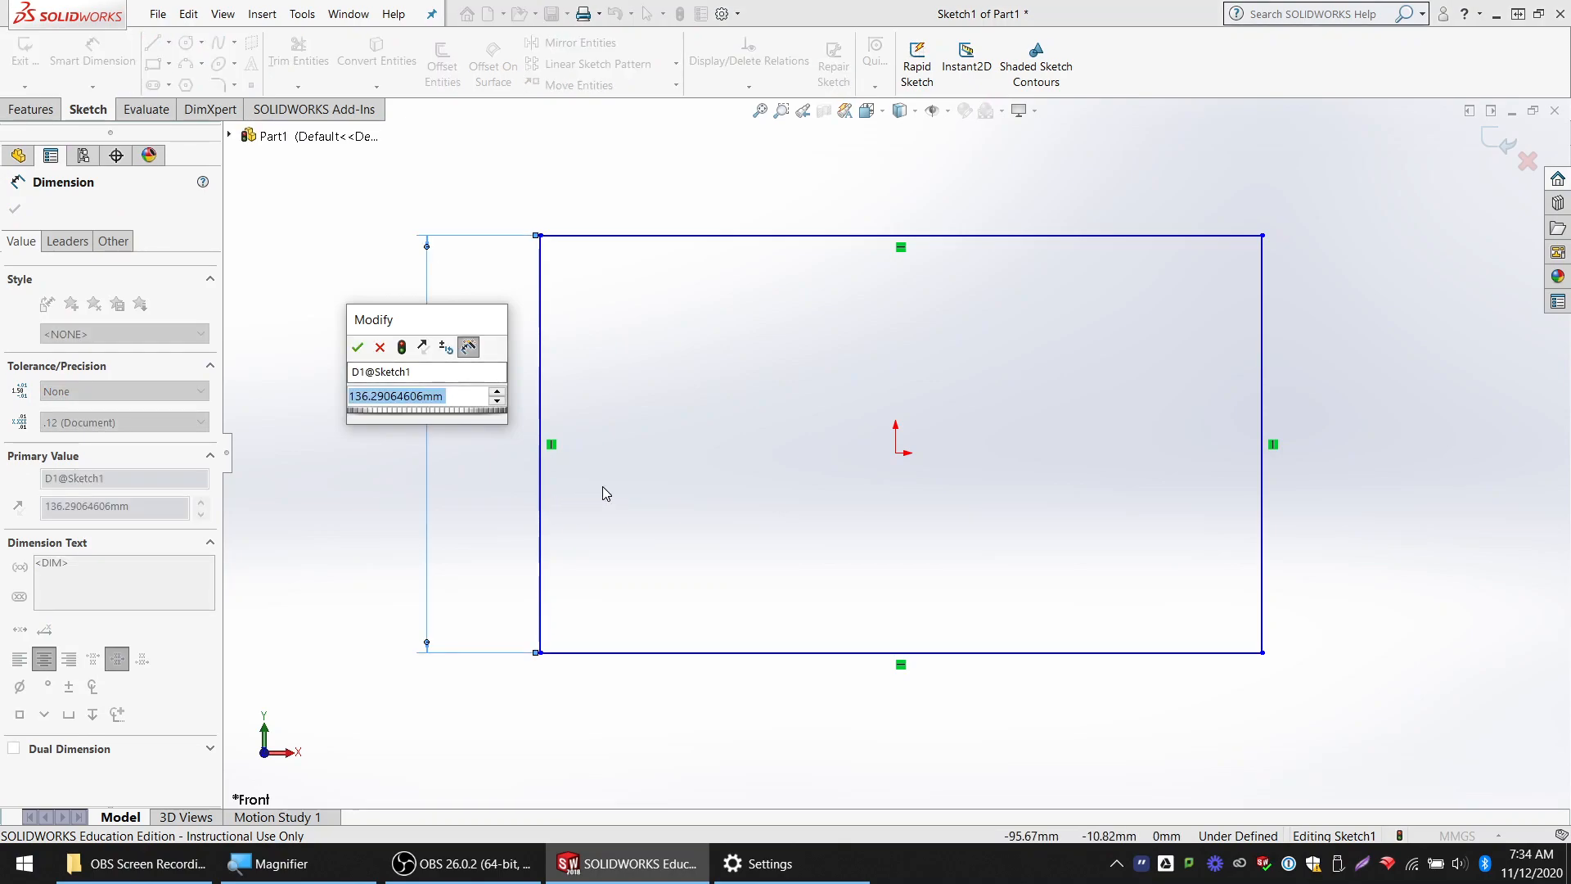
pyautogui.press('Return')
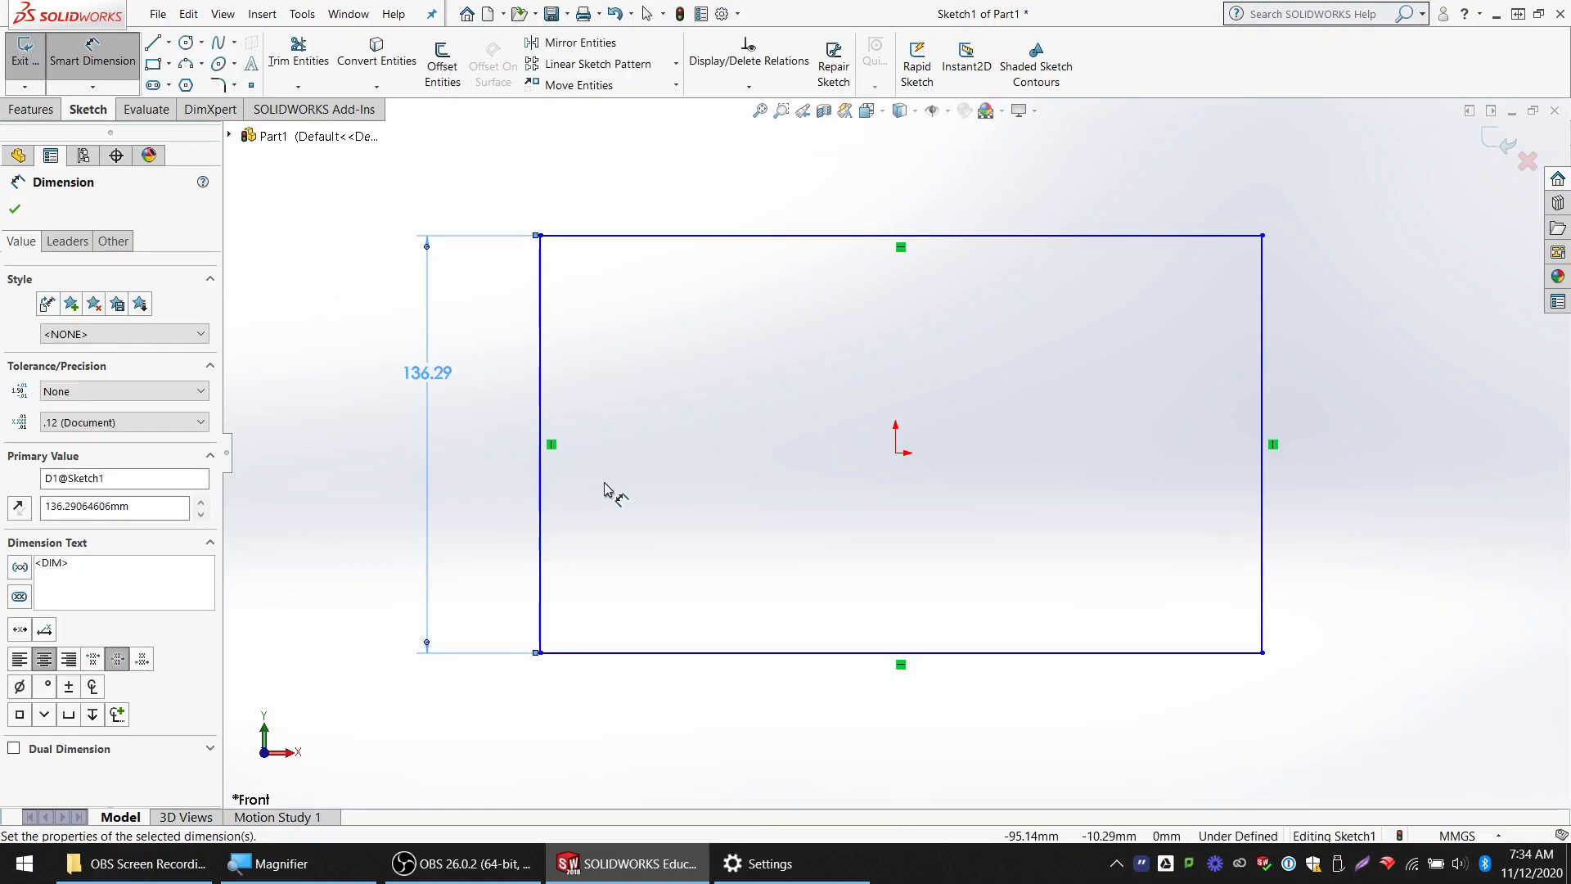
pyautogui.press('Escape')
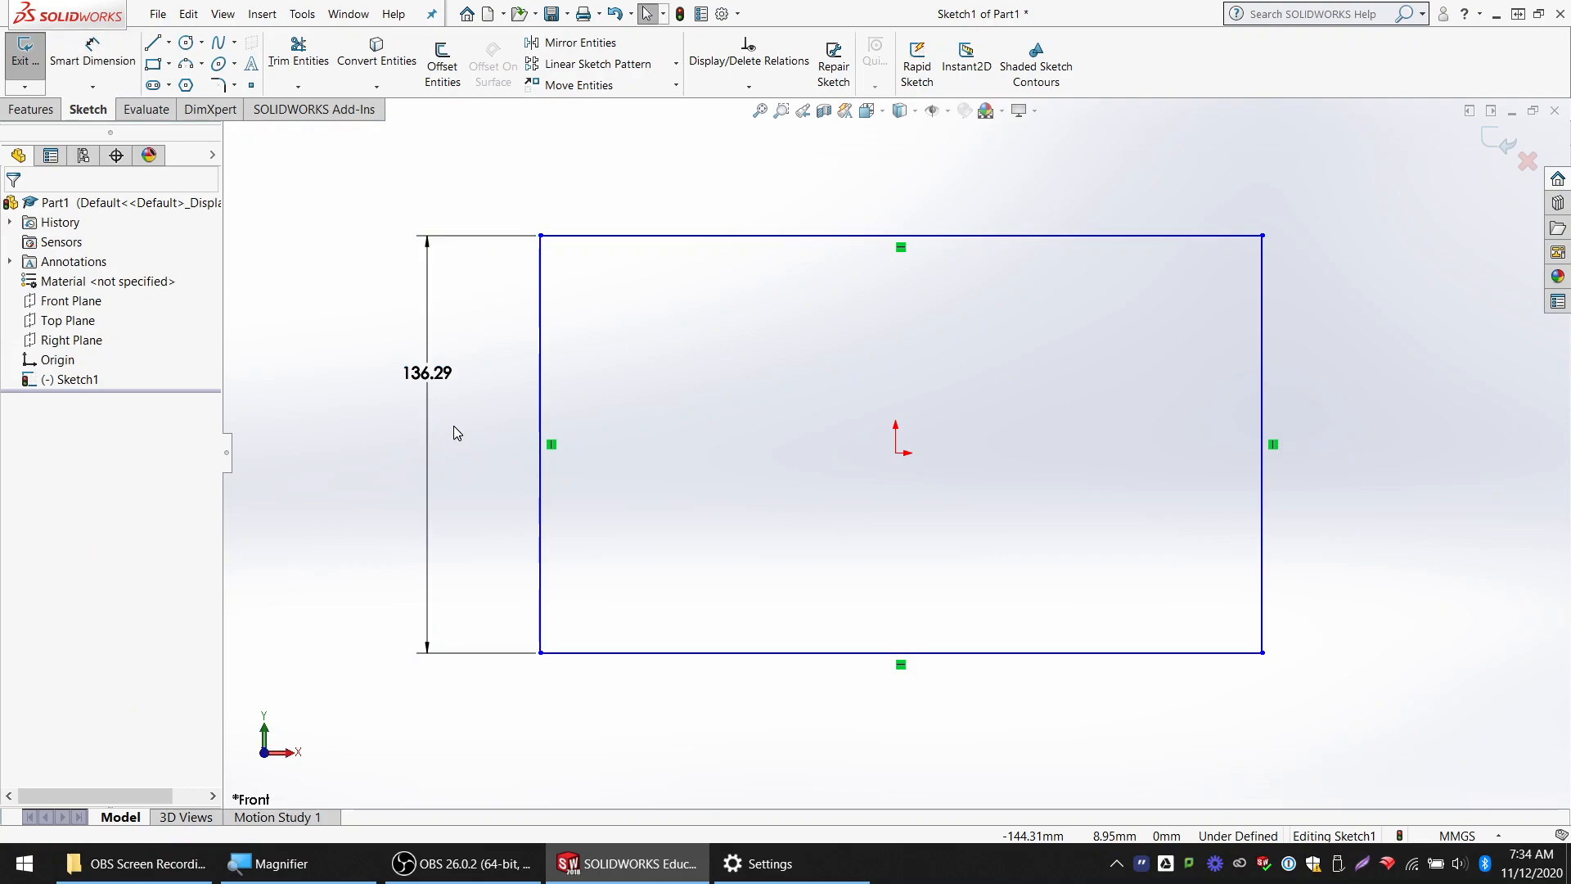
pyautogui.click(441, 386)
pyautogui.press('Delete')
# Try to dimension the distance between the rectangle's top and bottom edges
pyautogui.click(92, 50)
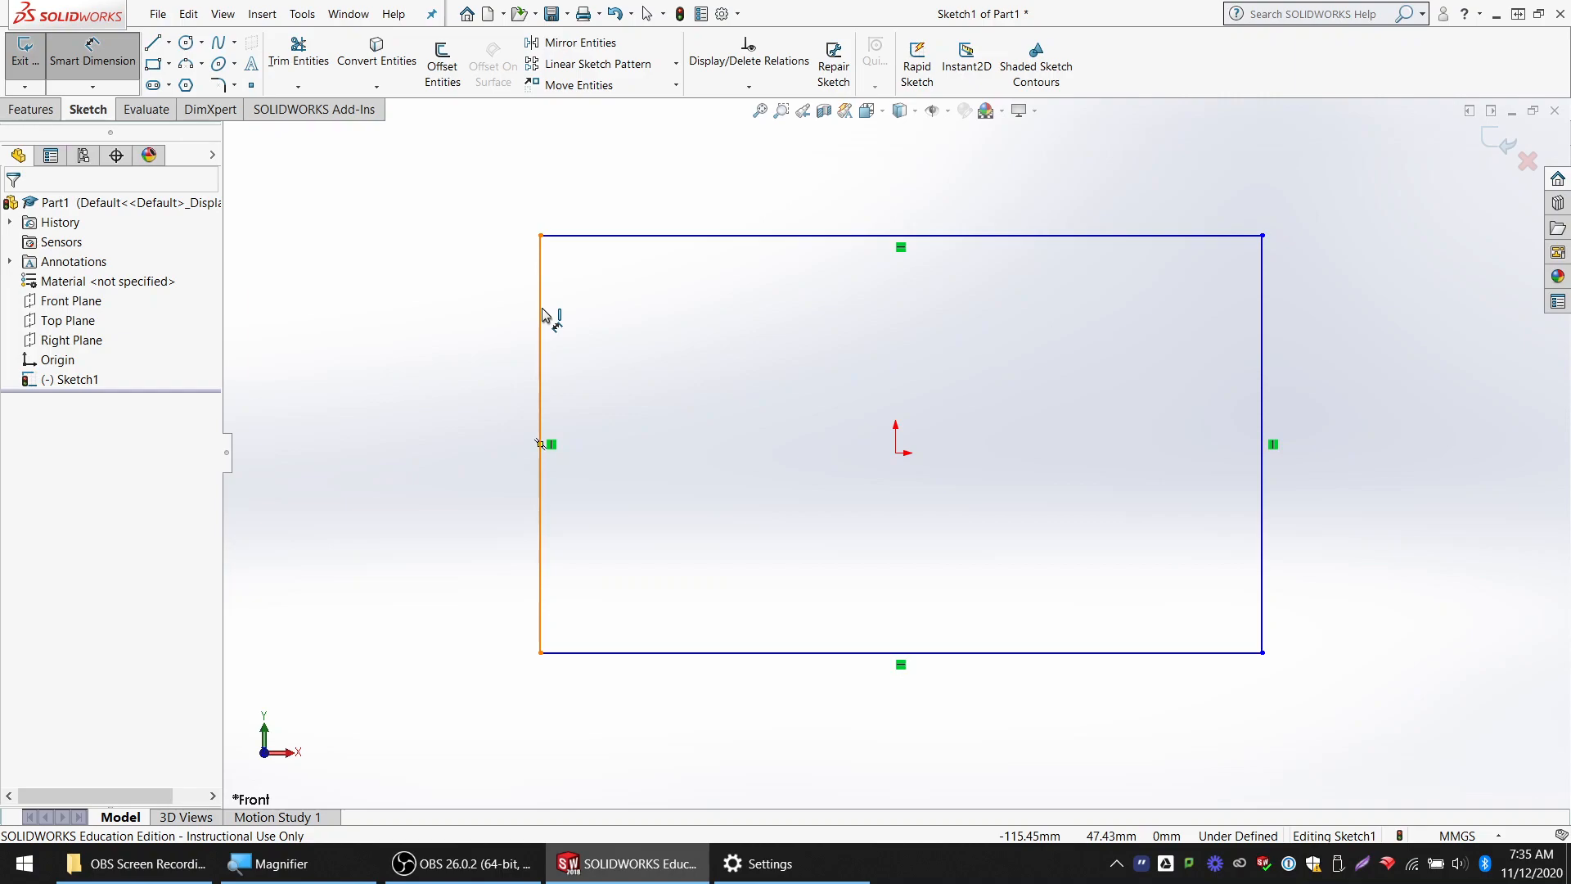
pyautogui.click(657, 236)
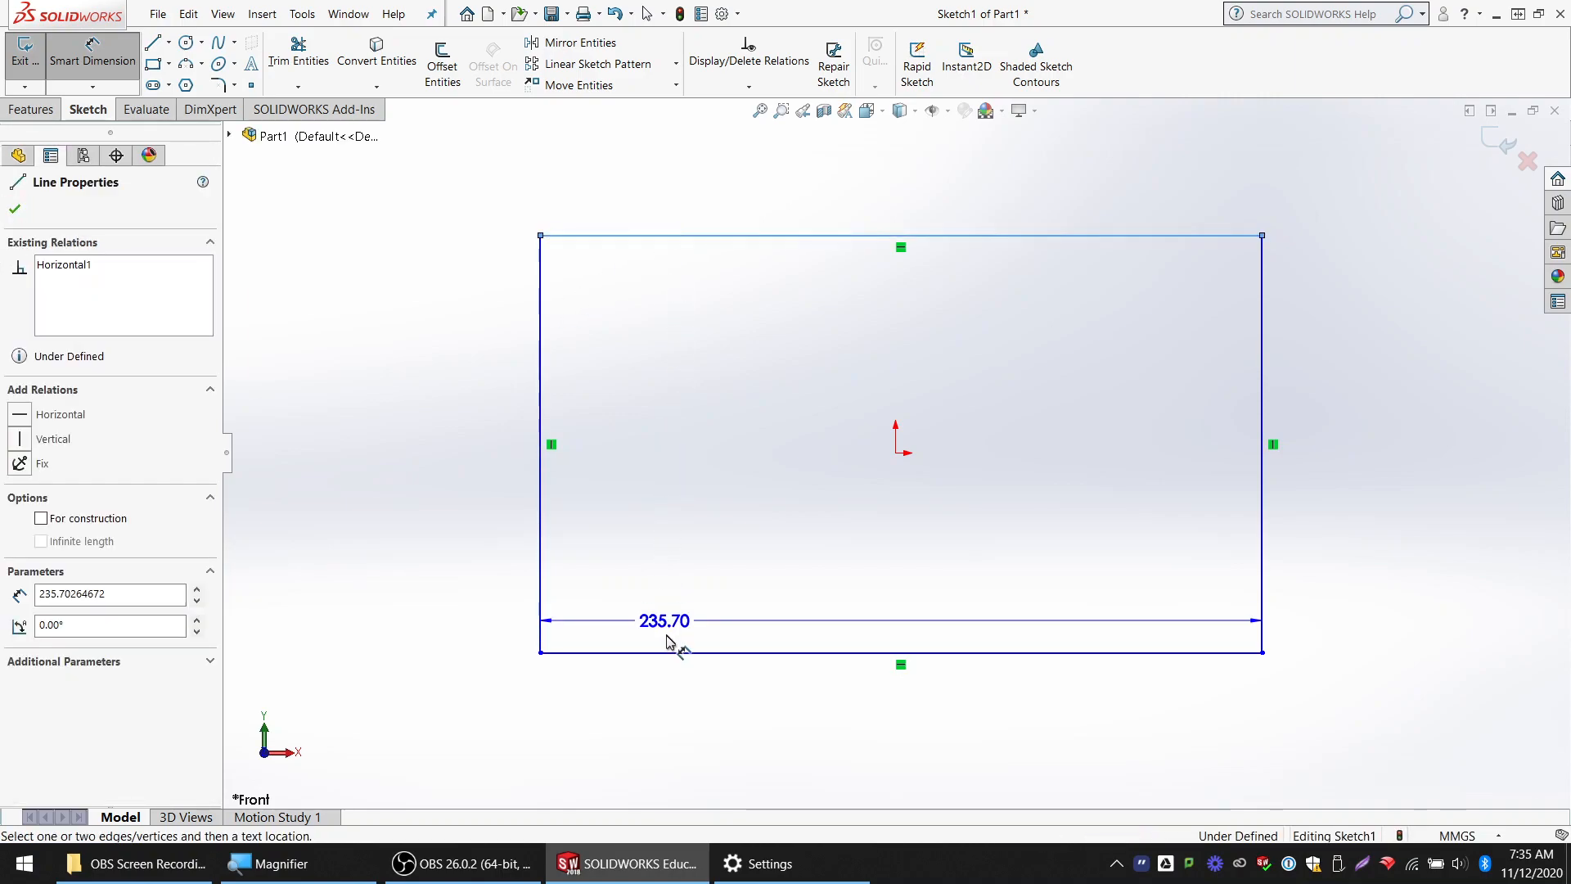
pyautogui.click(670, 653)
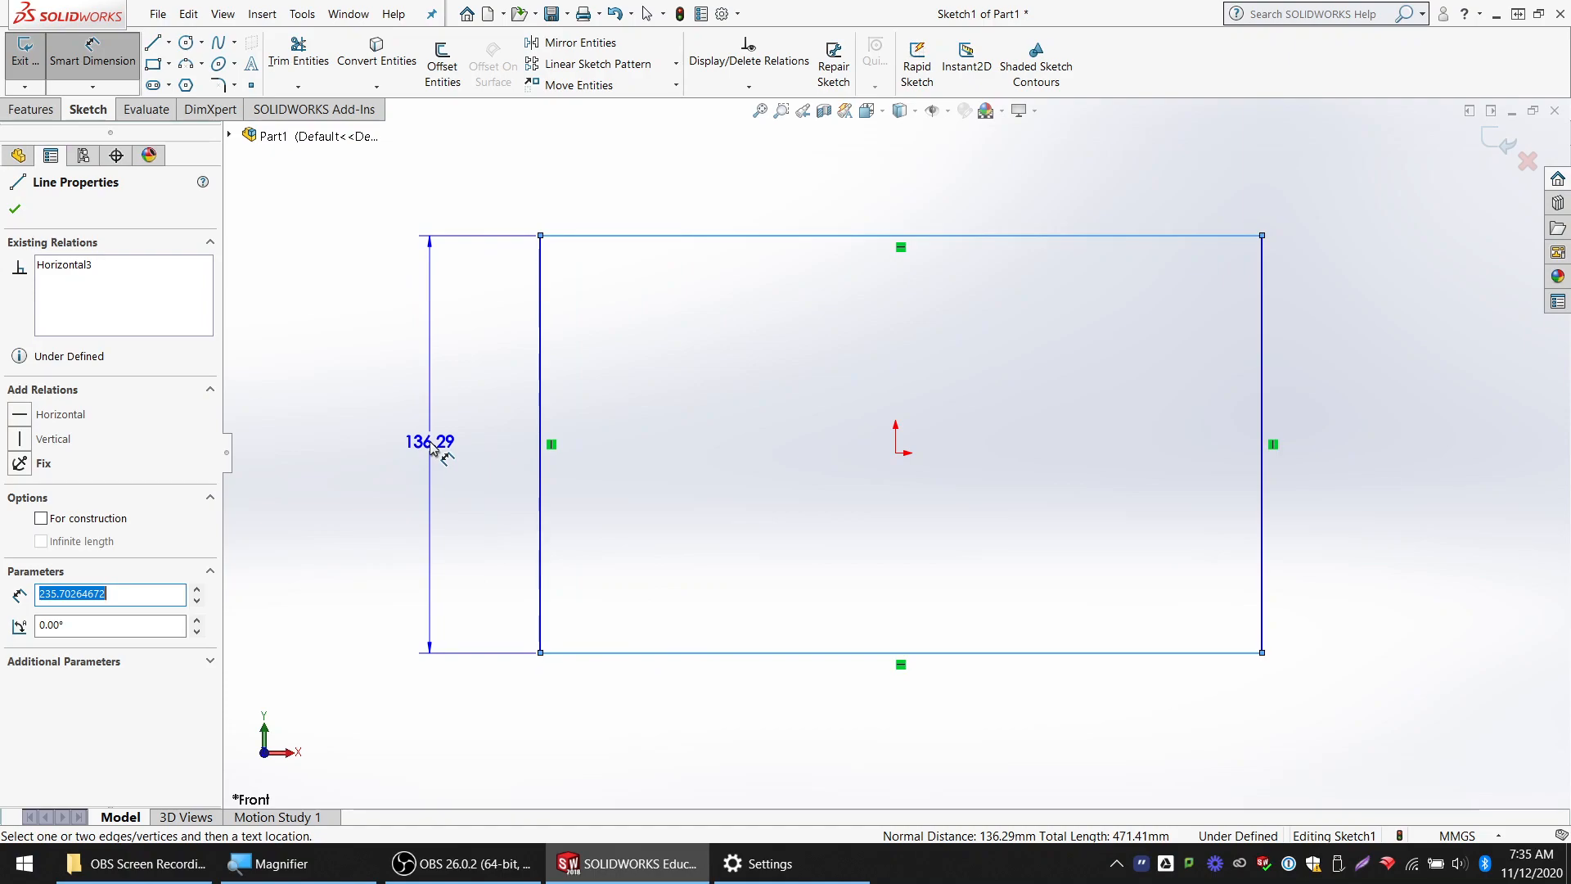
pyautogui.press('Escape')
pyautogui.press('Escape')
# Sketch a sloped line about 215 mm long from the top edge, about 38 mm from the left corner, down to the right edge
pyautogui.press('z')
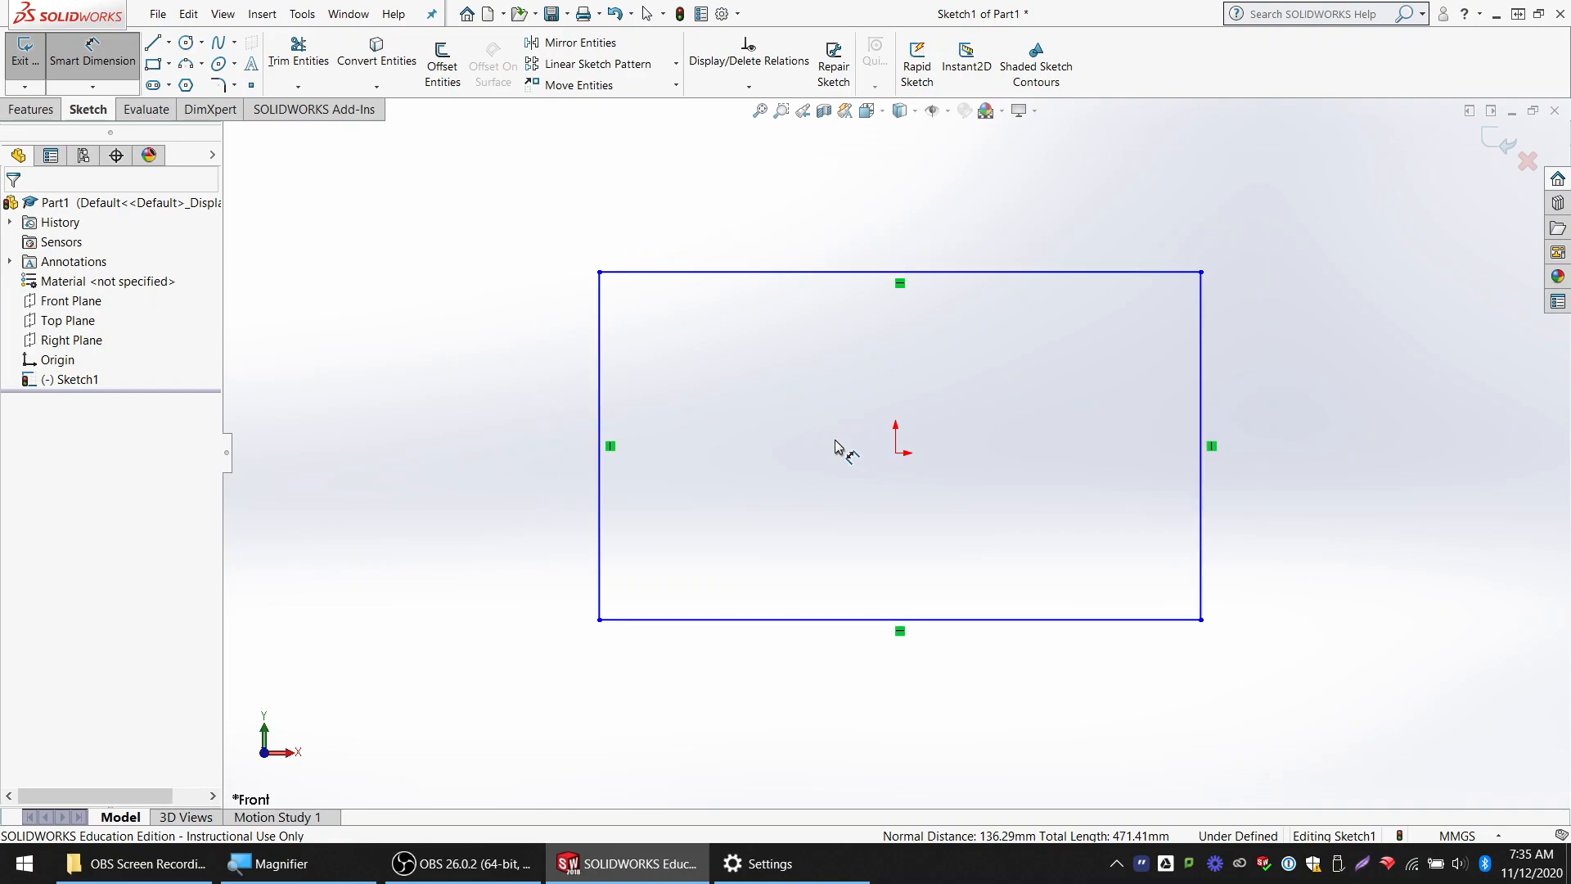
pyautogui.press('z')
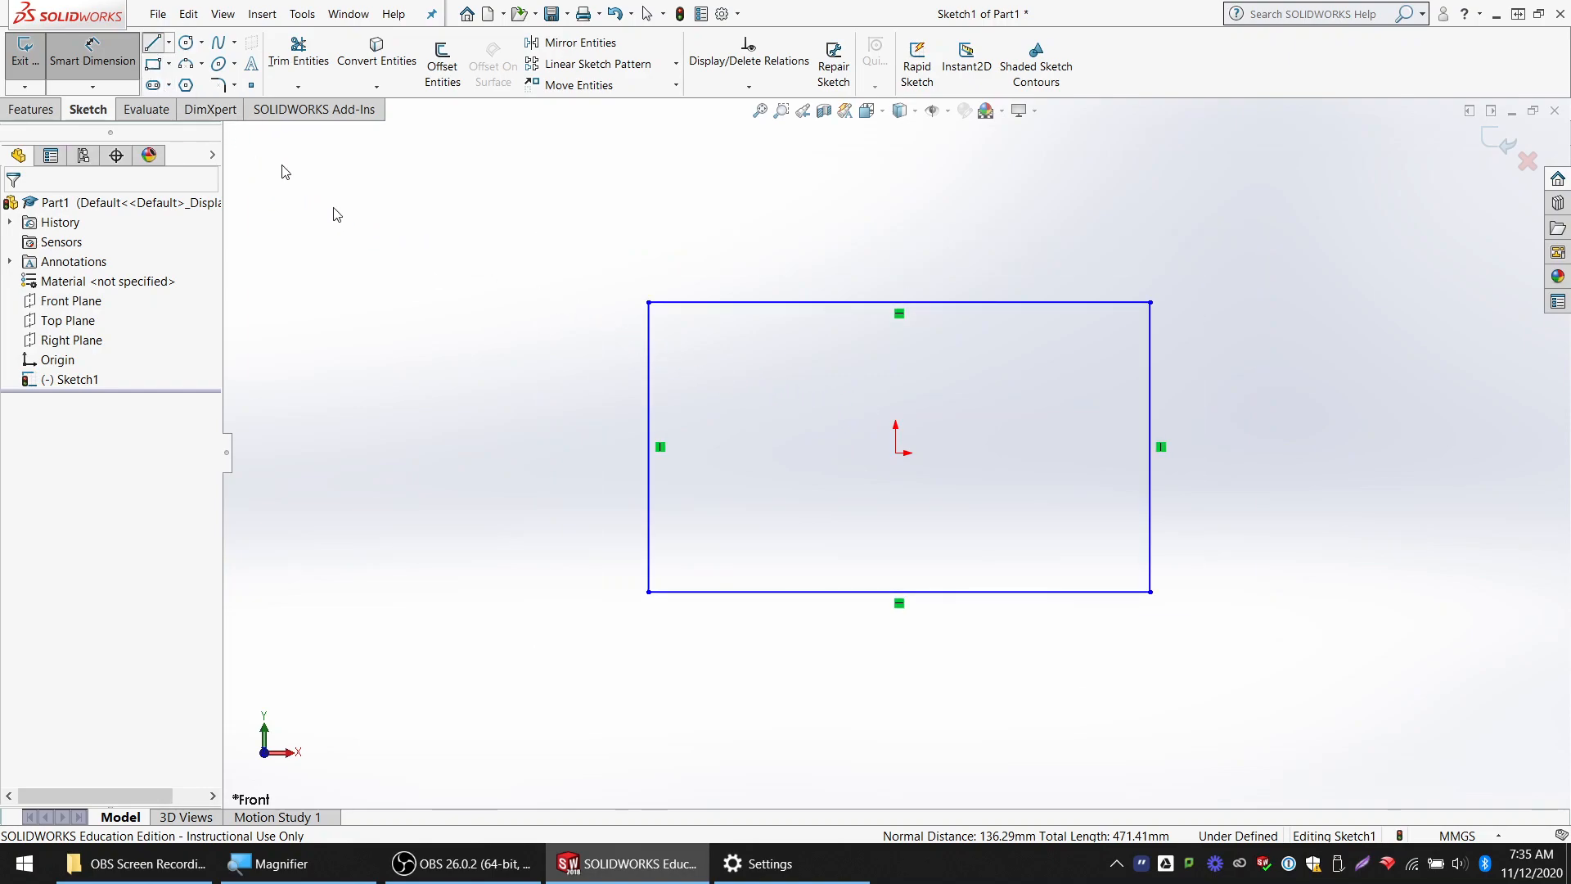
pyautogui.press('l')
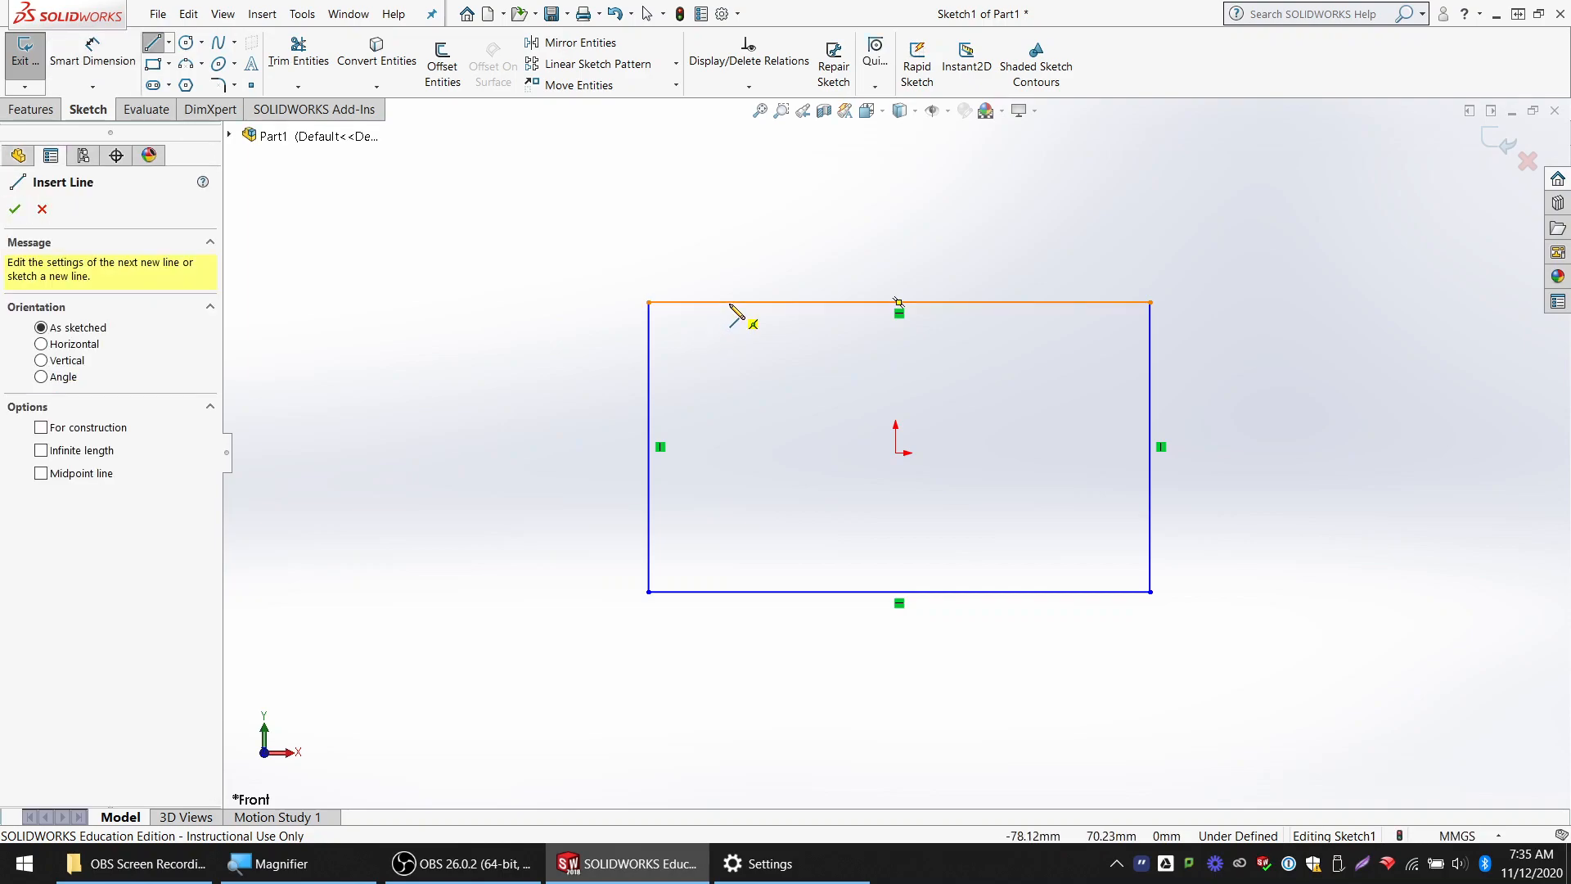
pyautogui.click(729, 303)
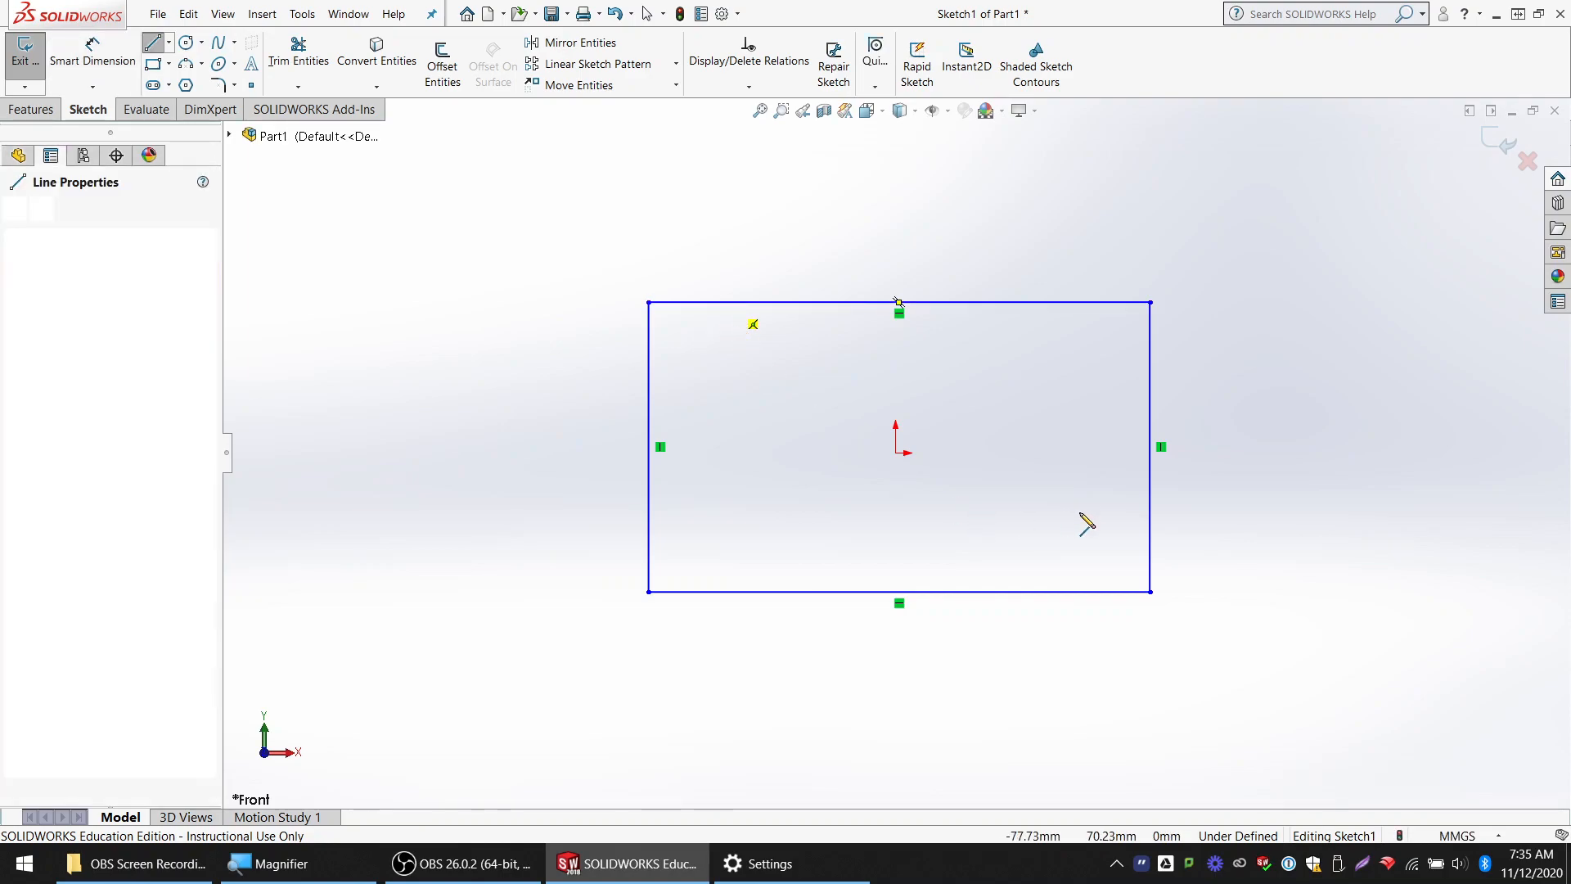
pyautogui.click(1150, 502)
pyautogui.press('Escape')
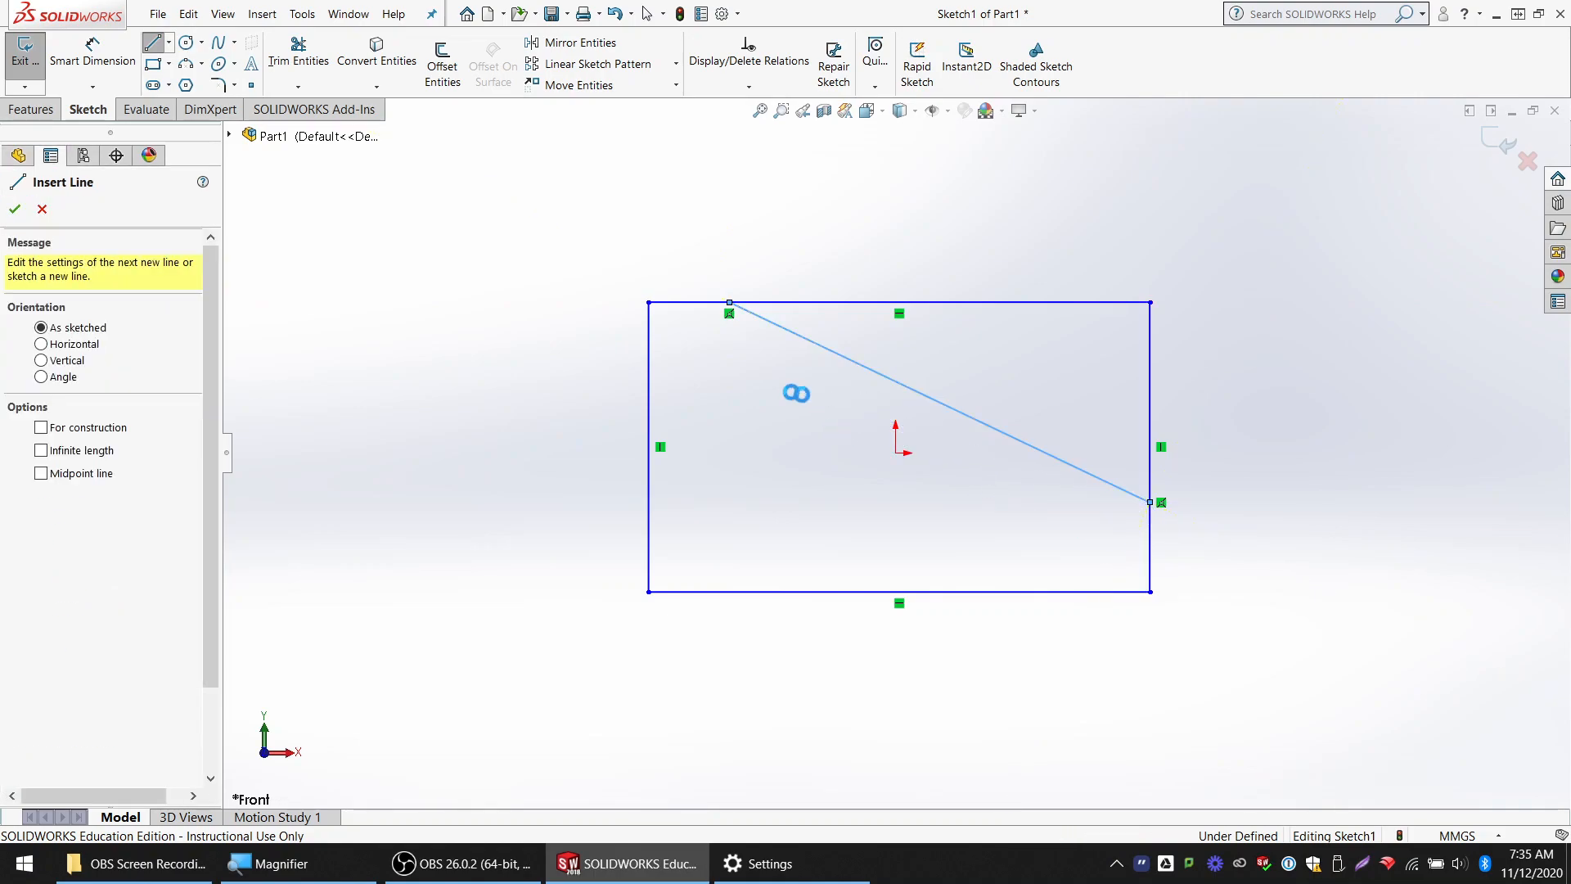
pyautogui.press('Escape')
# Dimension the horizontal distance from the rectangle's left edge to the sloped line's upper endpoint as 1 in
pyautogui.scroll(-3, 719, 315)
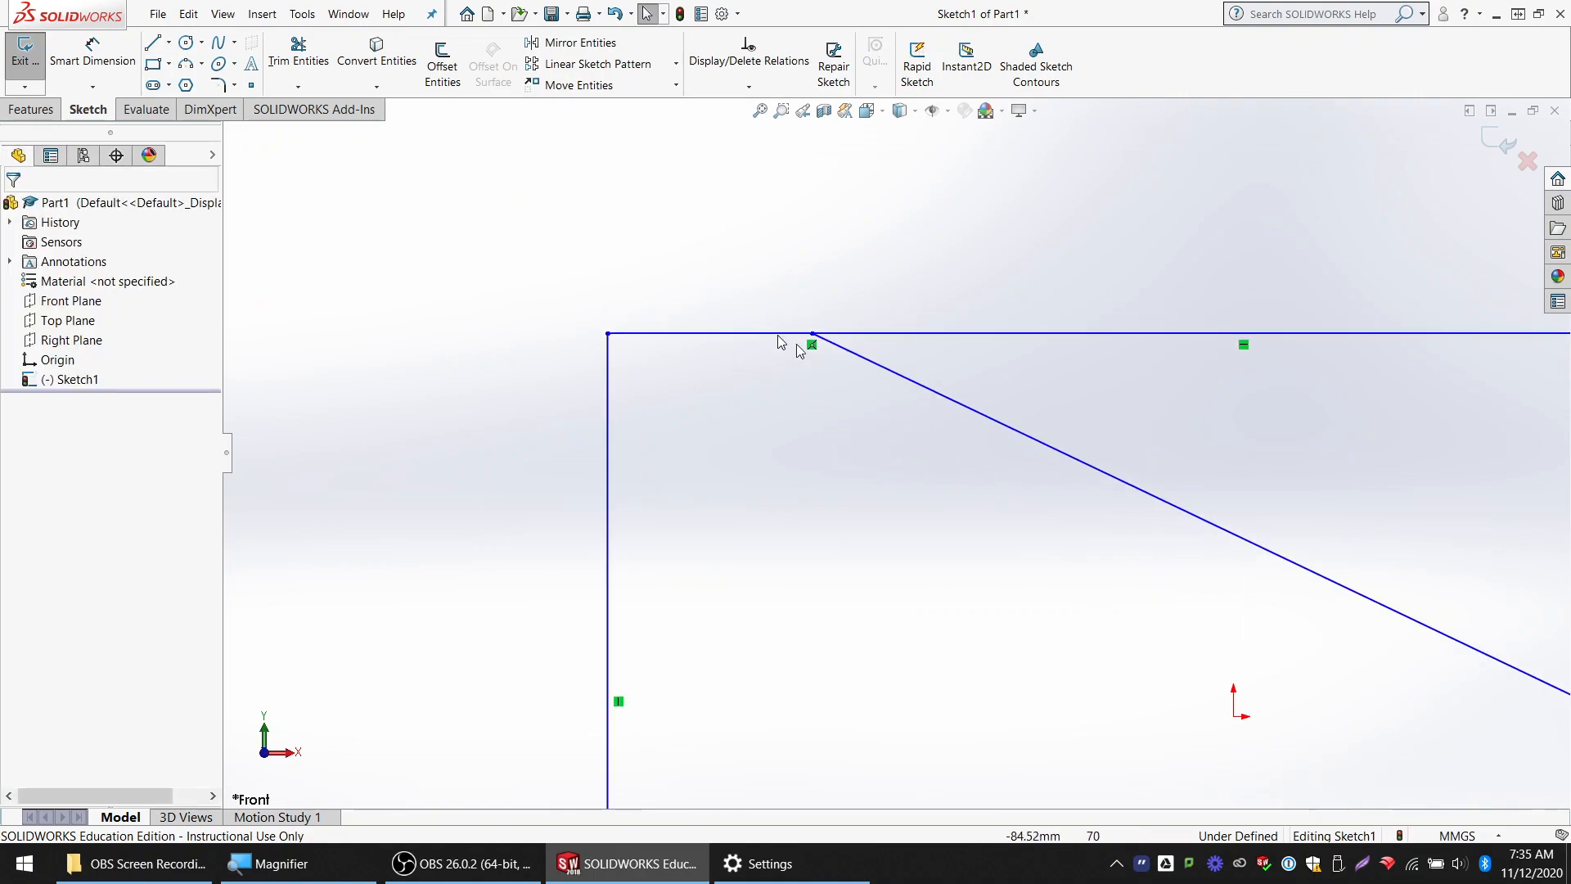
pyautogui.click(90, 51)
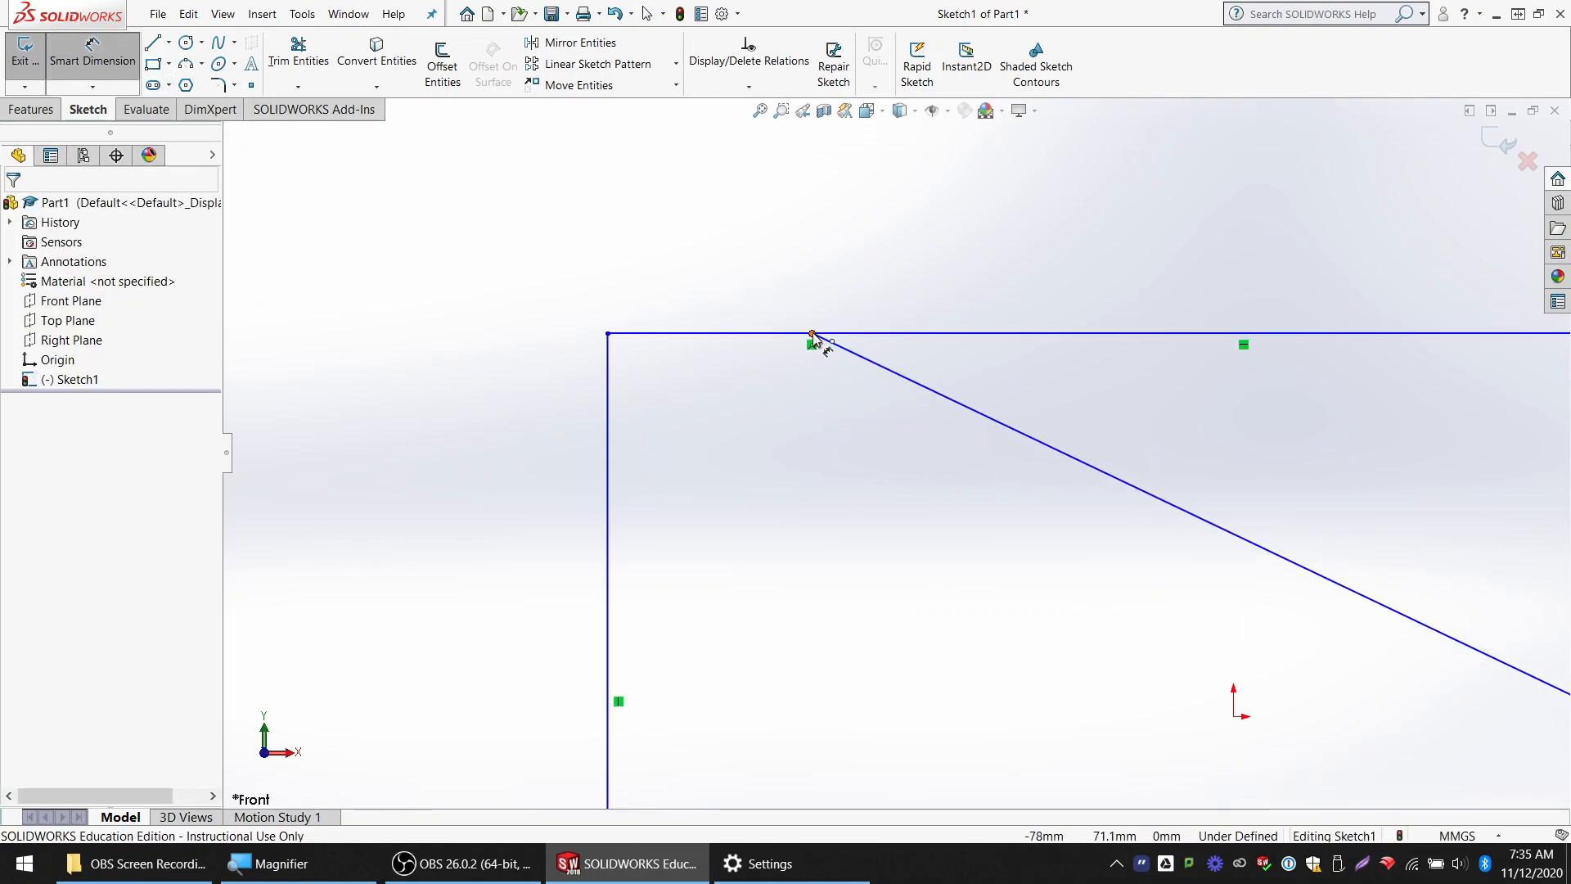
pyautogui.click(812, 334)
pyautogui.click(607, 380)
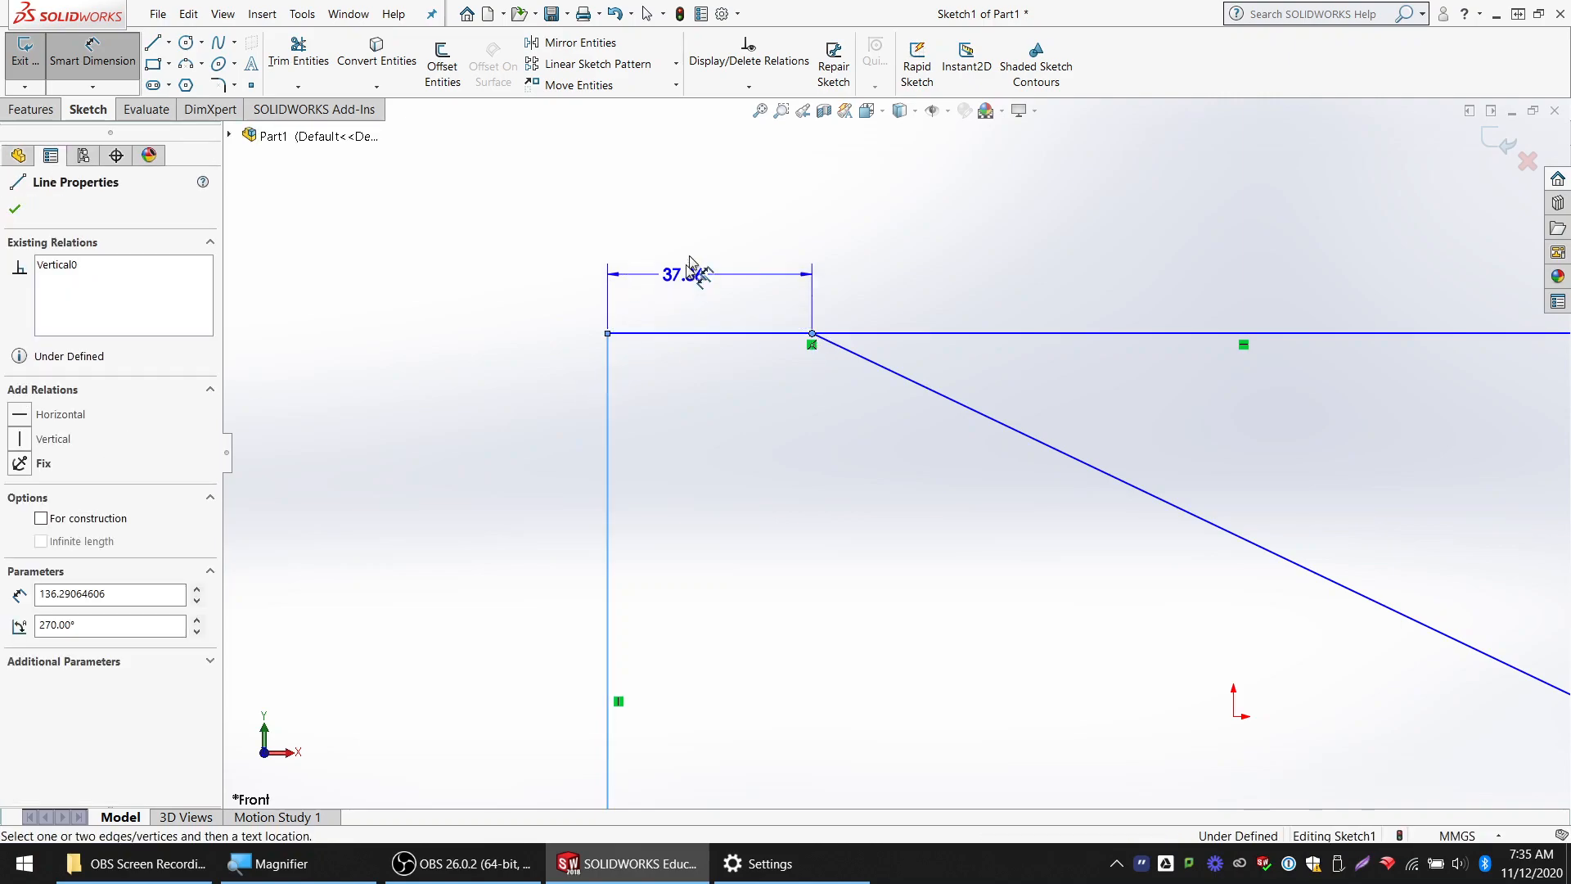
pyautogui.click(704, 221)
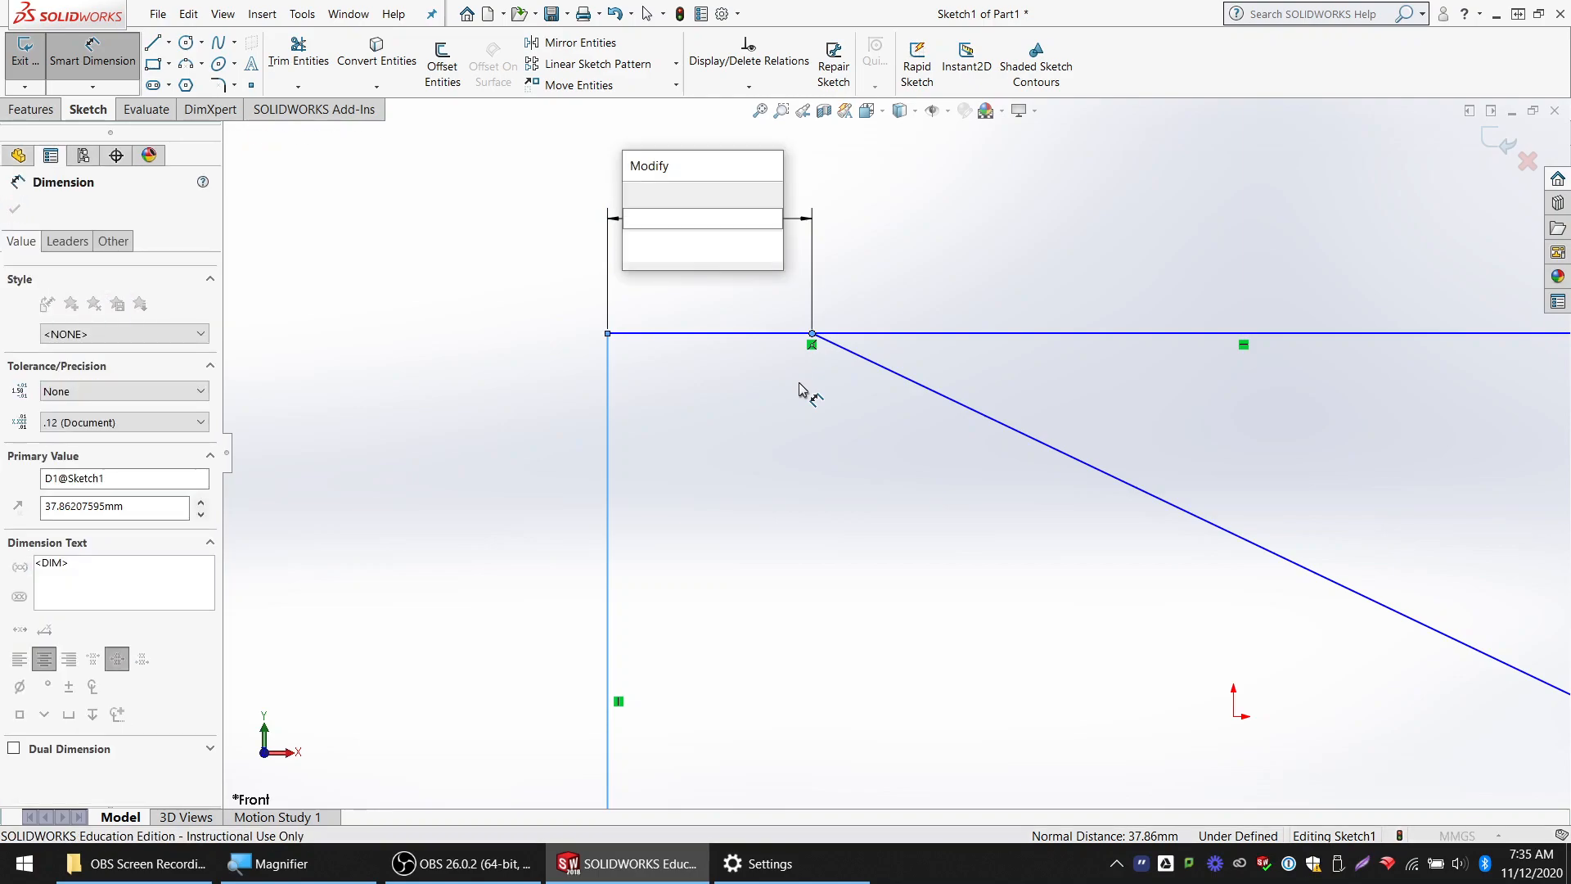
pyautogui.write('1in')
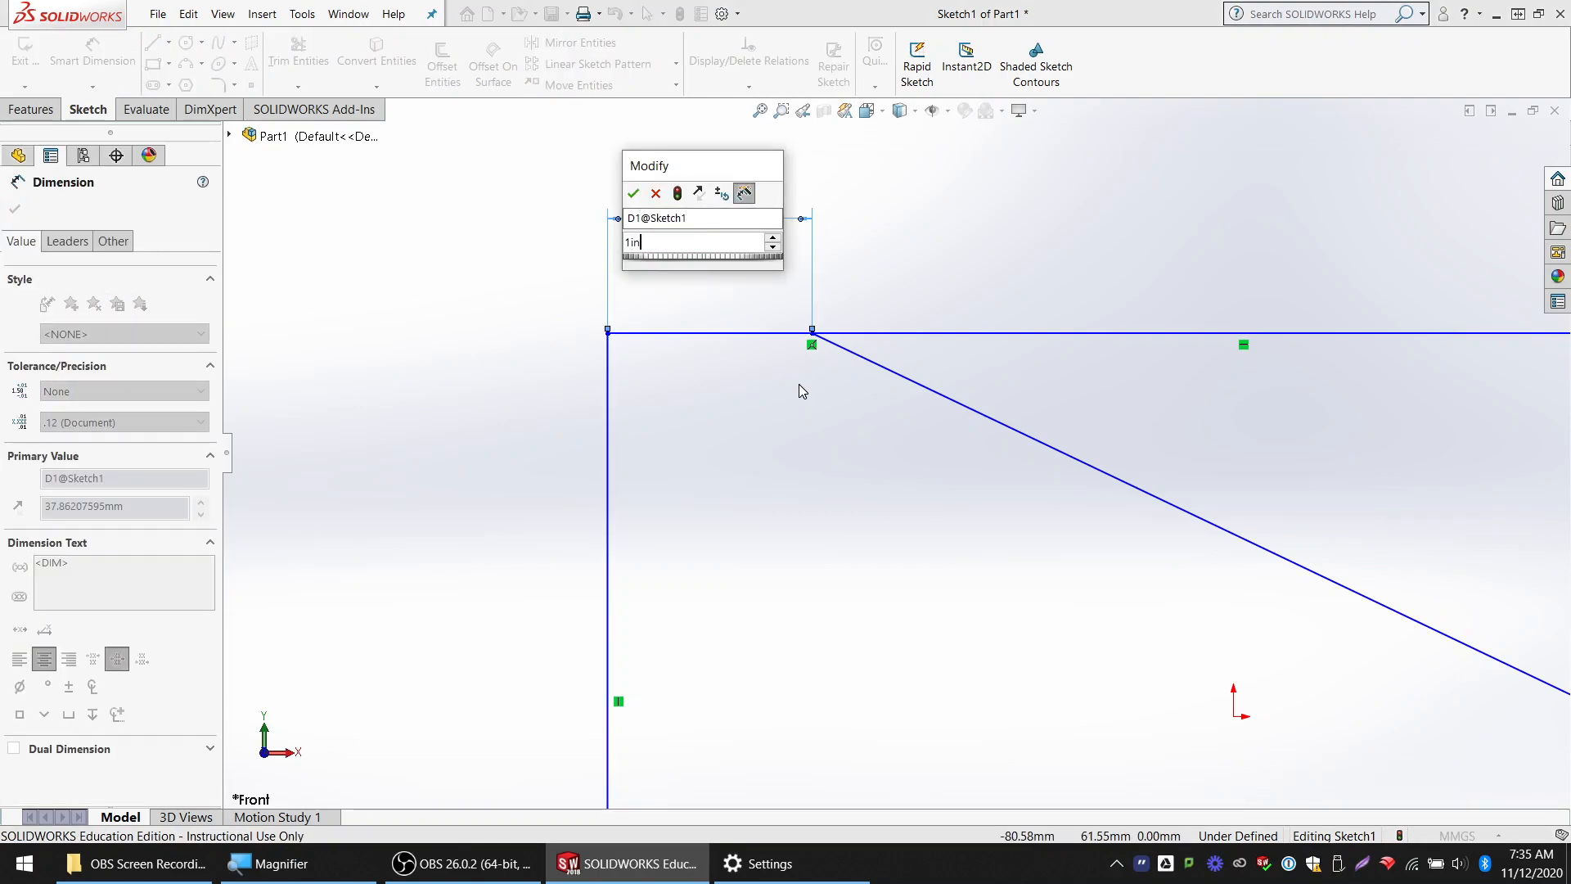
pyautogui.press('Return')
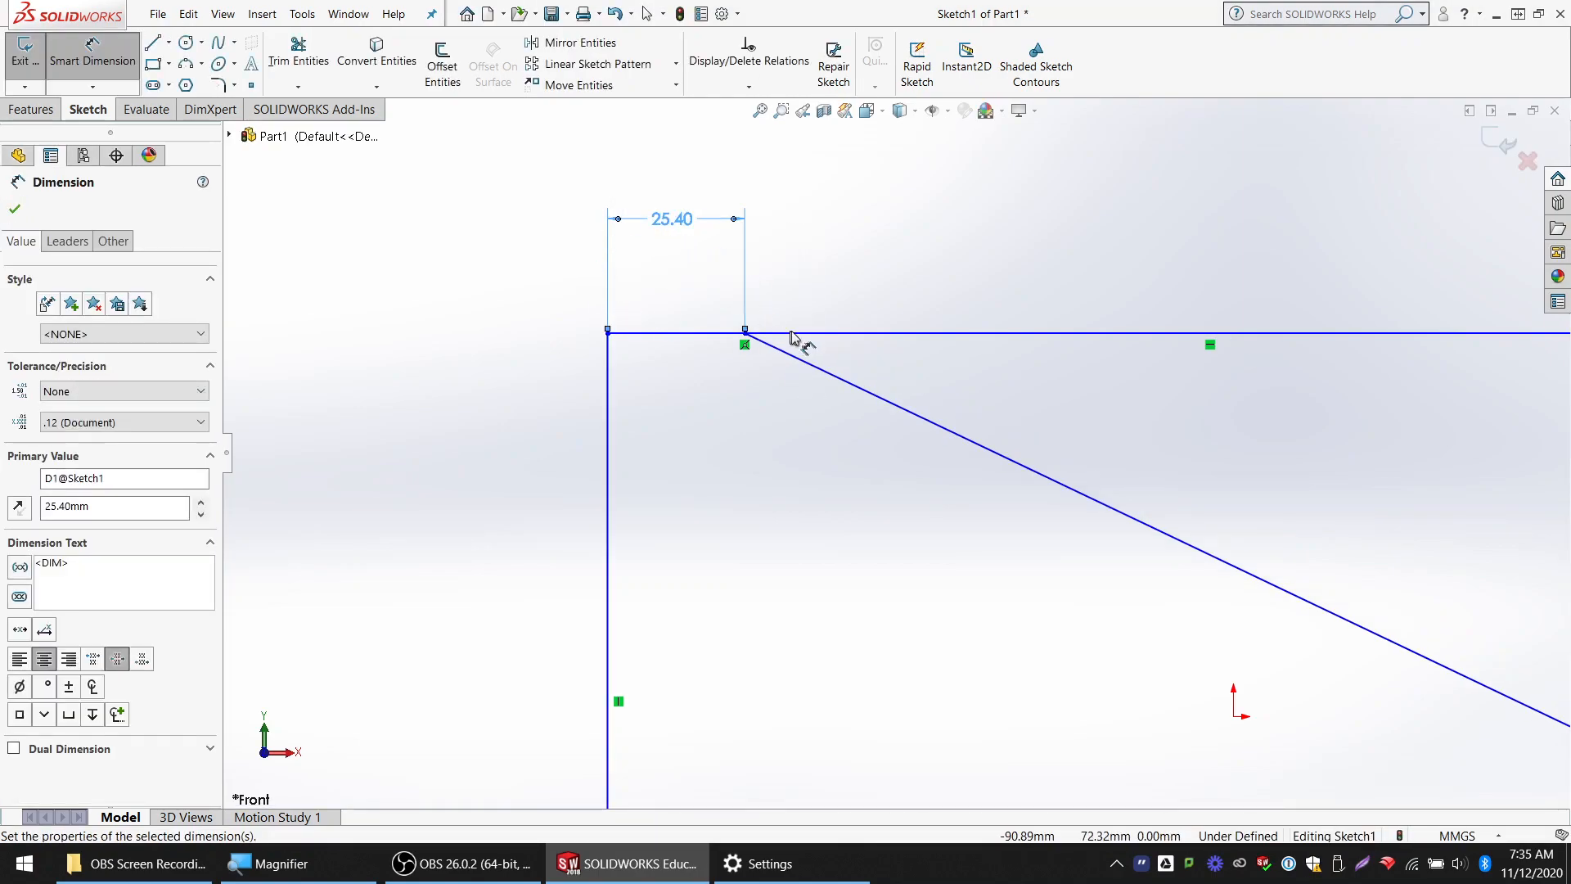
# Delete the horizontal dimension between the left edge and the sloped line's upper endpoint
pyautogui.scroll(-2, 811, 383)
pyautogui.scroll(3, 680, 310)
pyautogui.scroll(3, 966, 482)
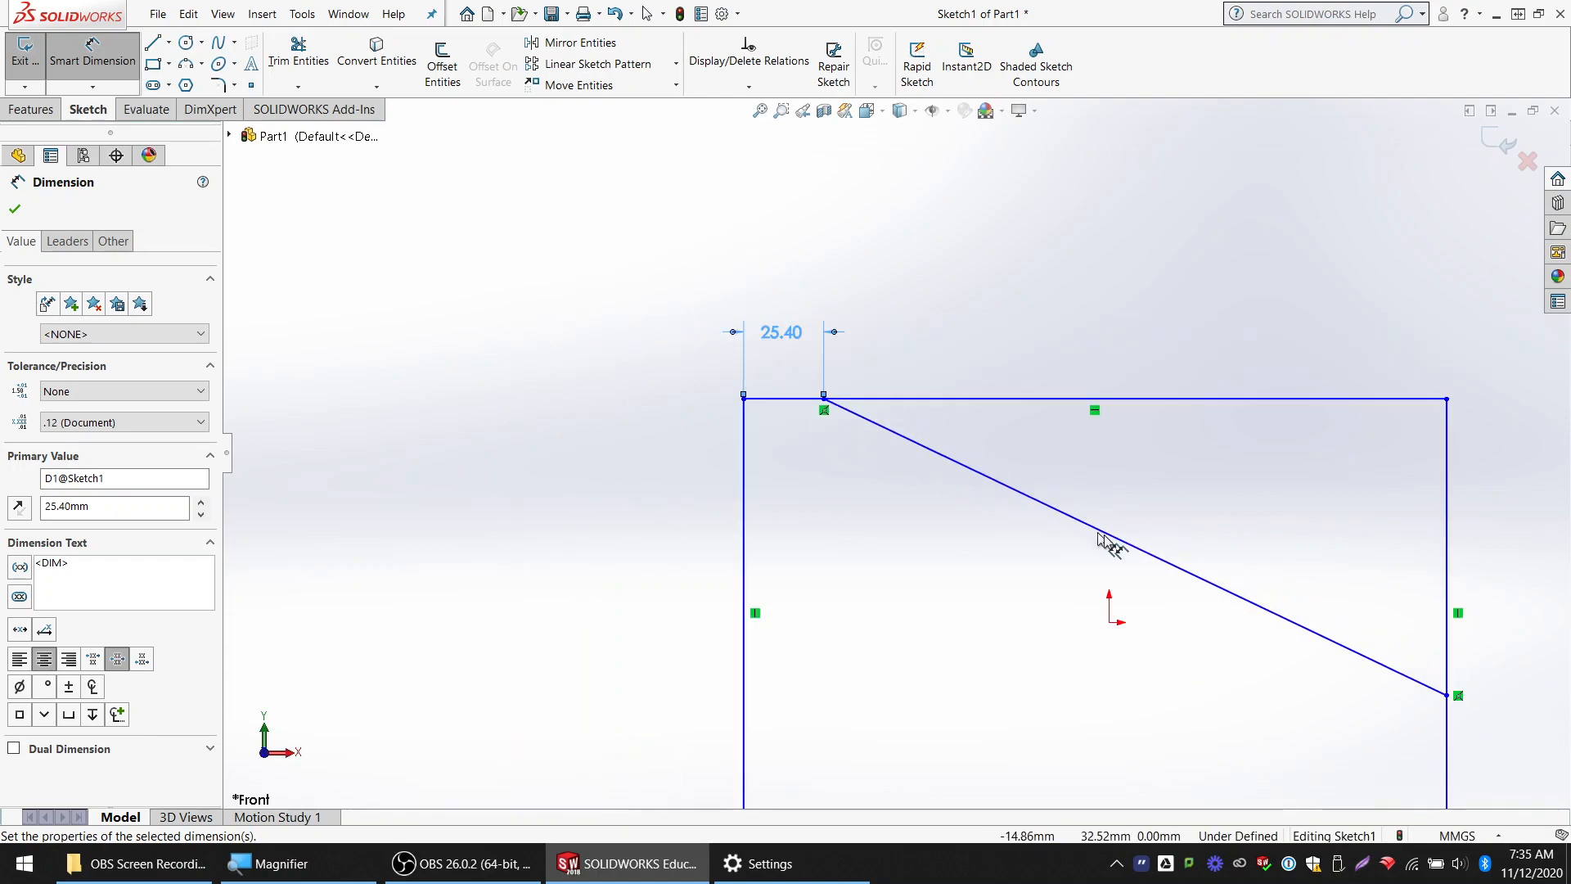
pyautogui.scroll(-1, 1297, 599)
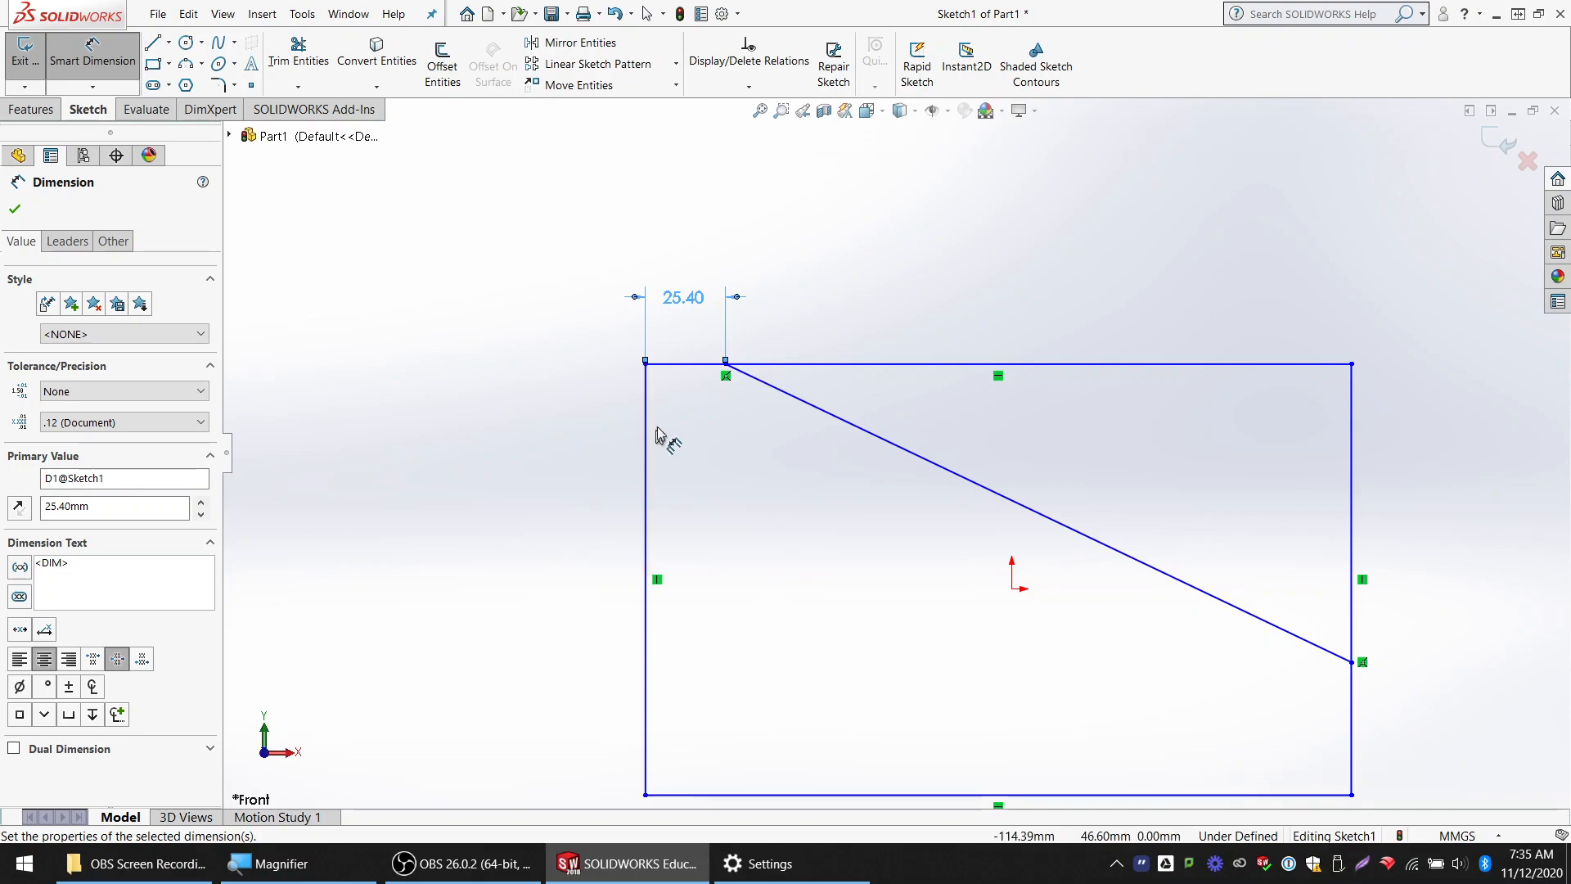
pyautogui.press('Escape')
pyautogui.click(699, 299)
pyautogui.press('Delete')
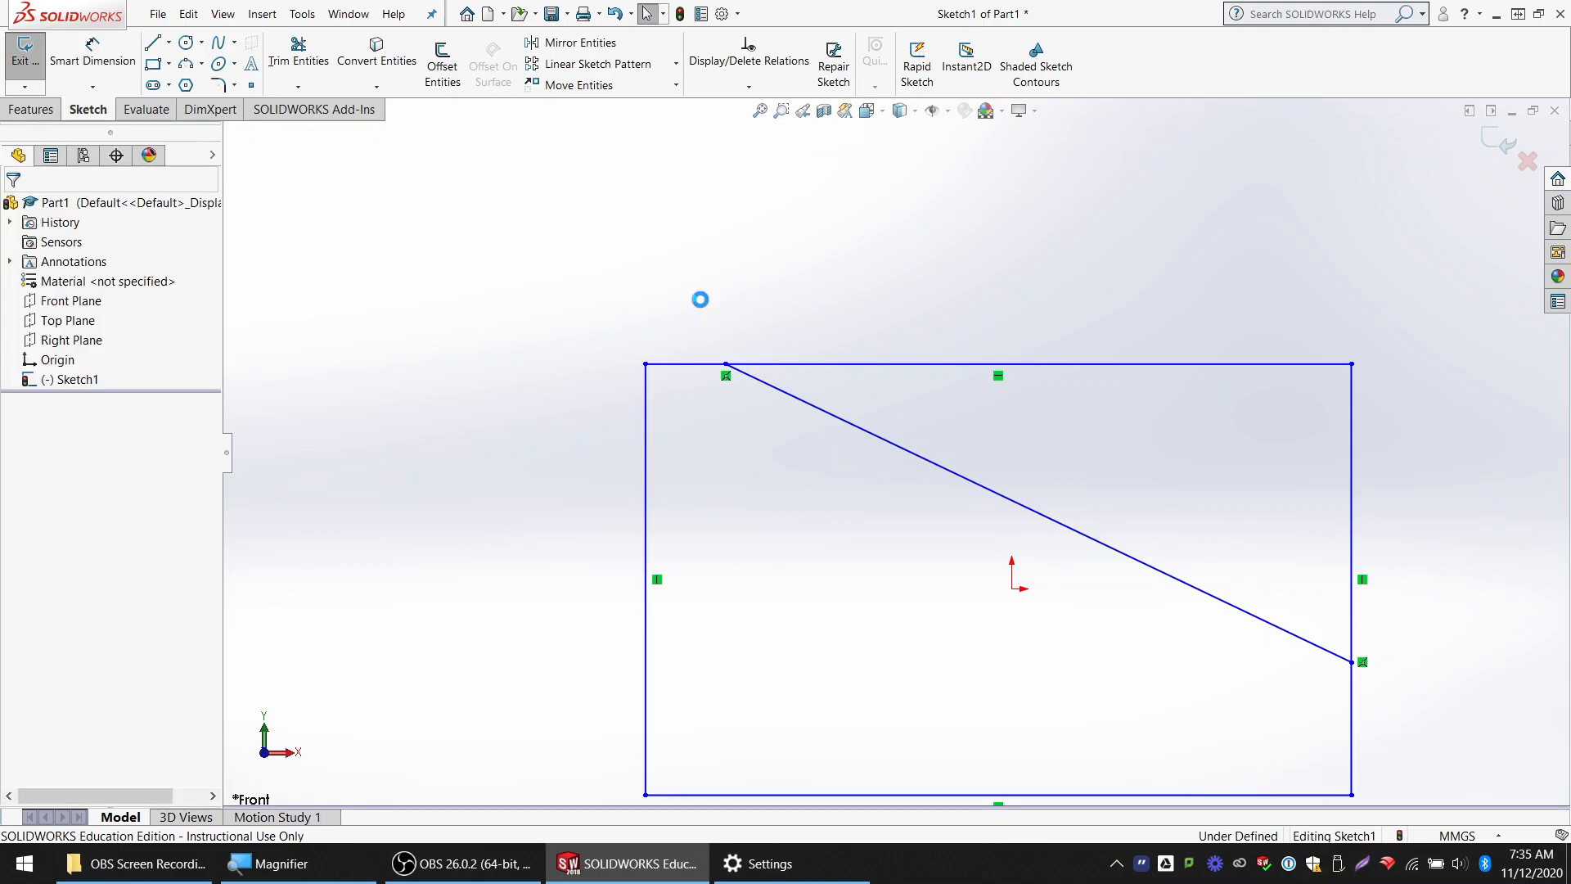
# Dimension the angle between the sloped line and the rectangle's bottom edge as 25°, and delete that dimension
pyautogui.click(97, 55)
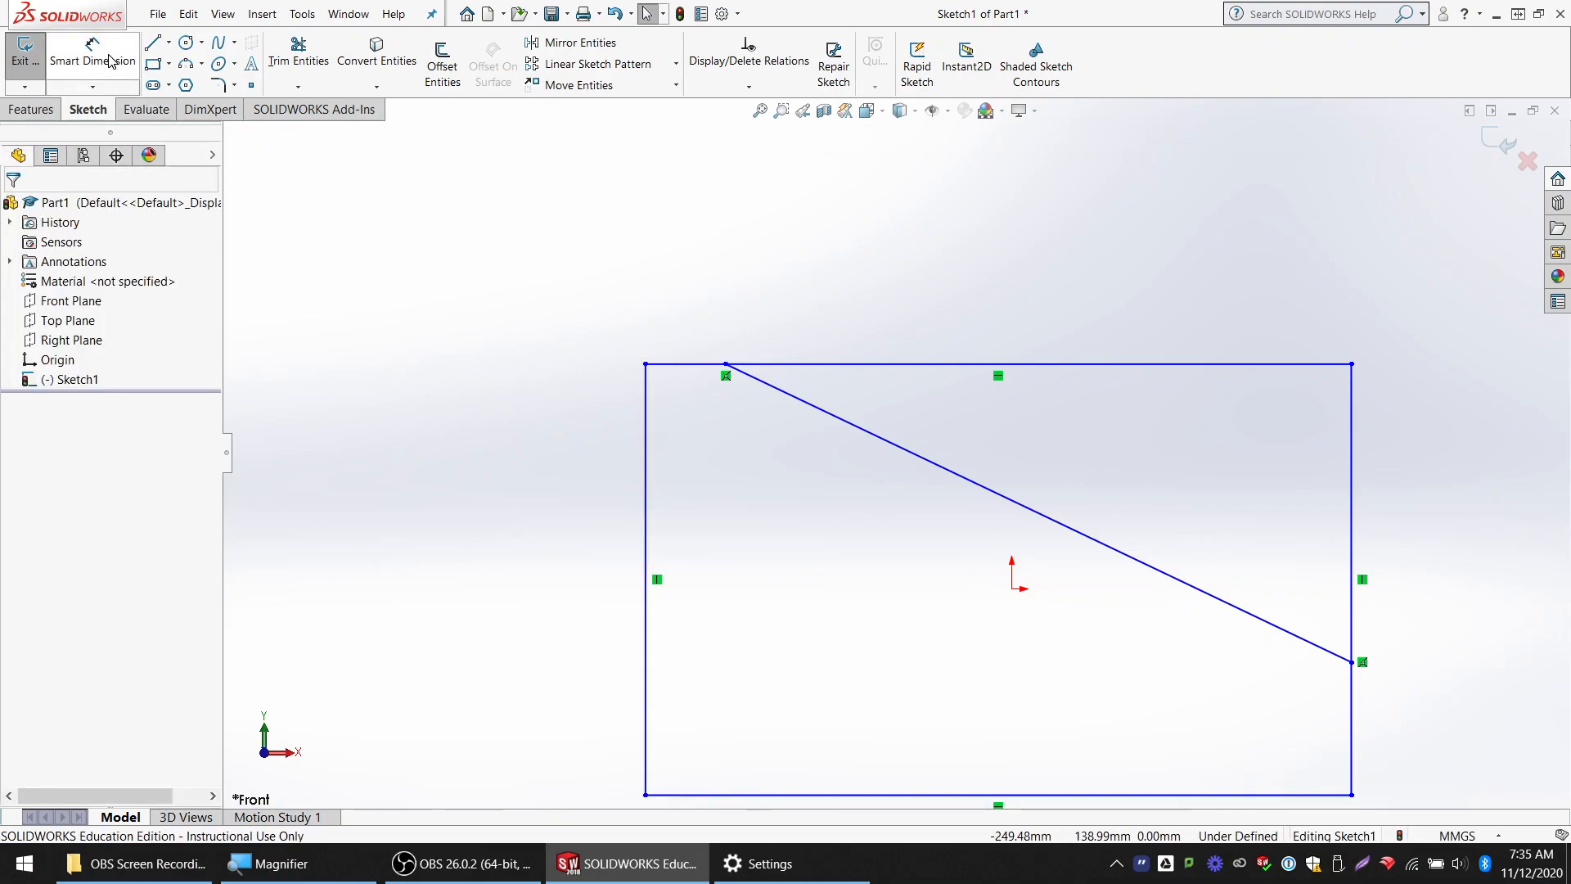
pyautogui.click(1272, 626)
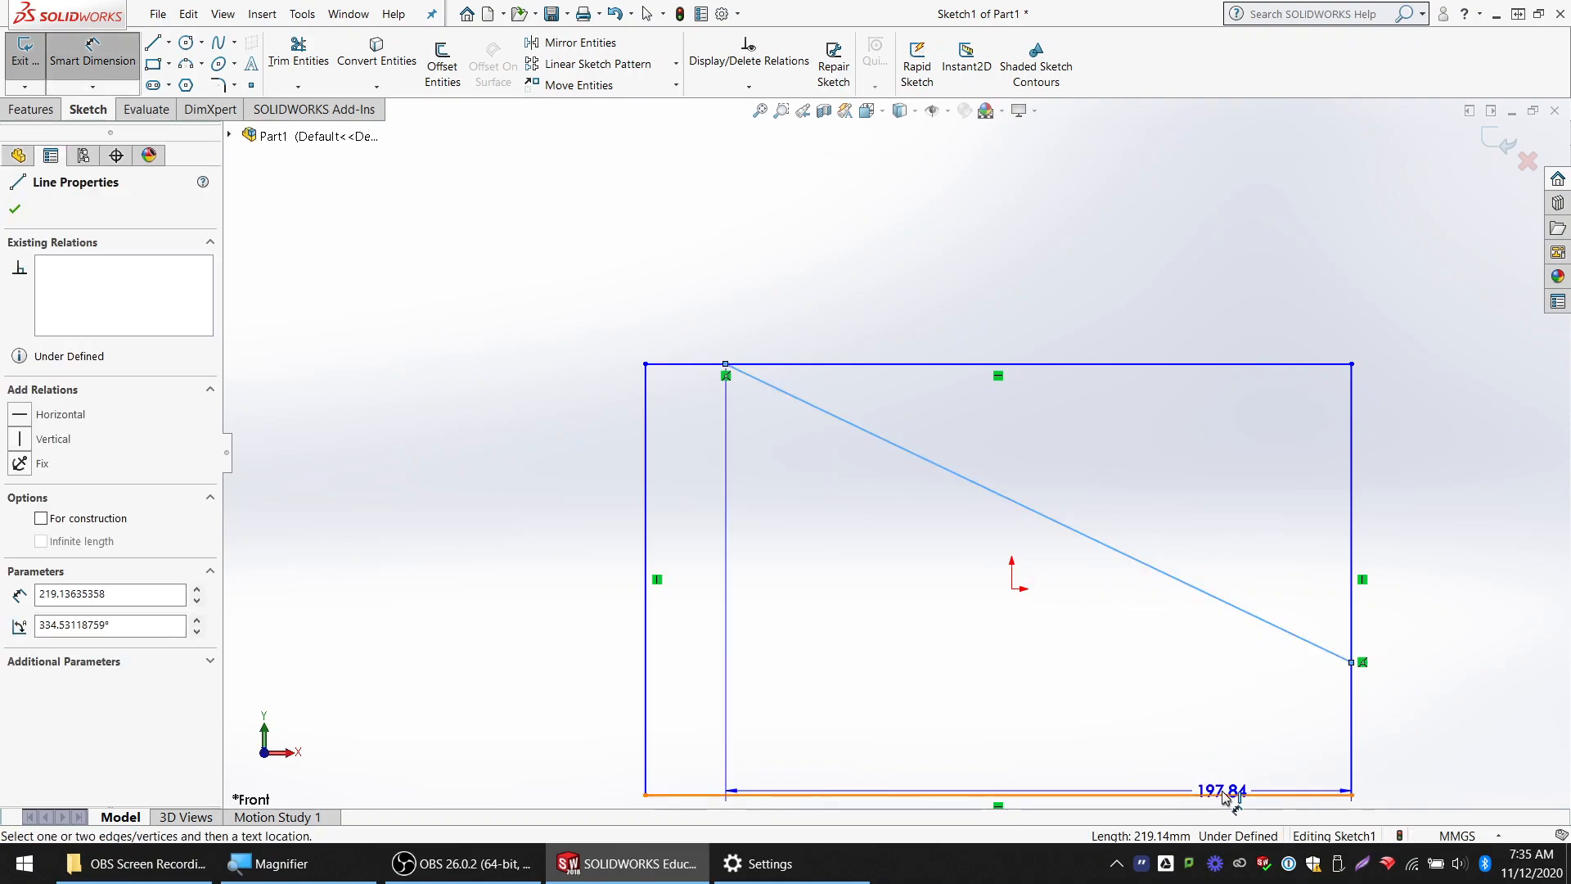
pyautogui.click(1229, 793)
pyautogui.click(1084, 697)
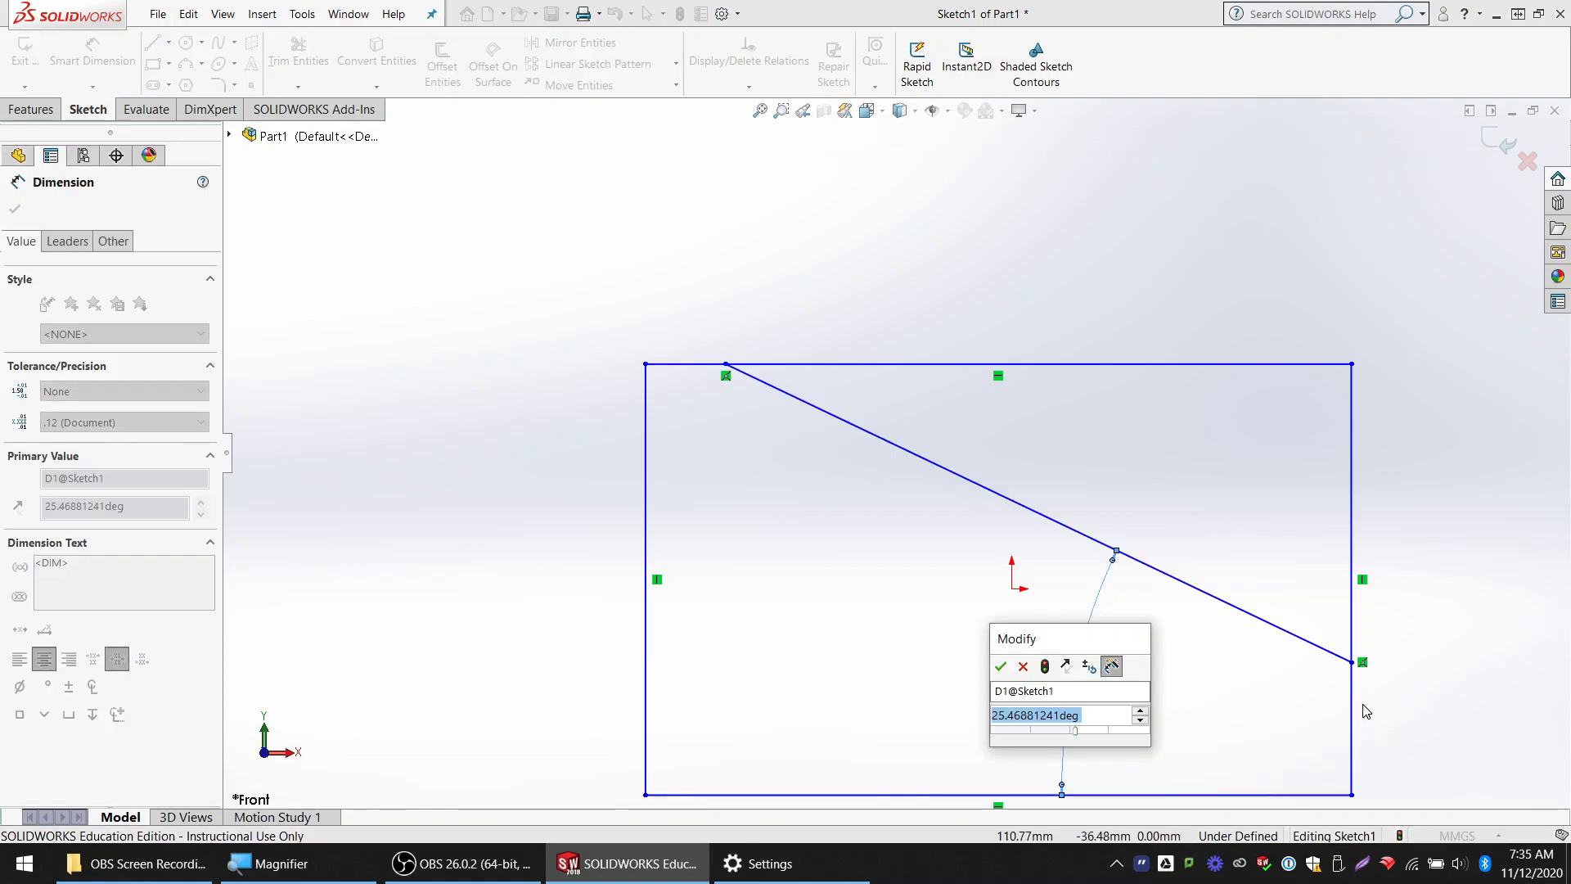
pyautogui.write('25')
pyautogui.press('Return')
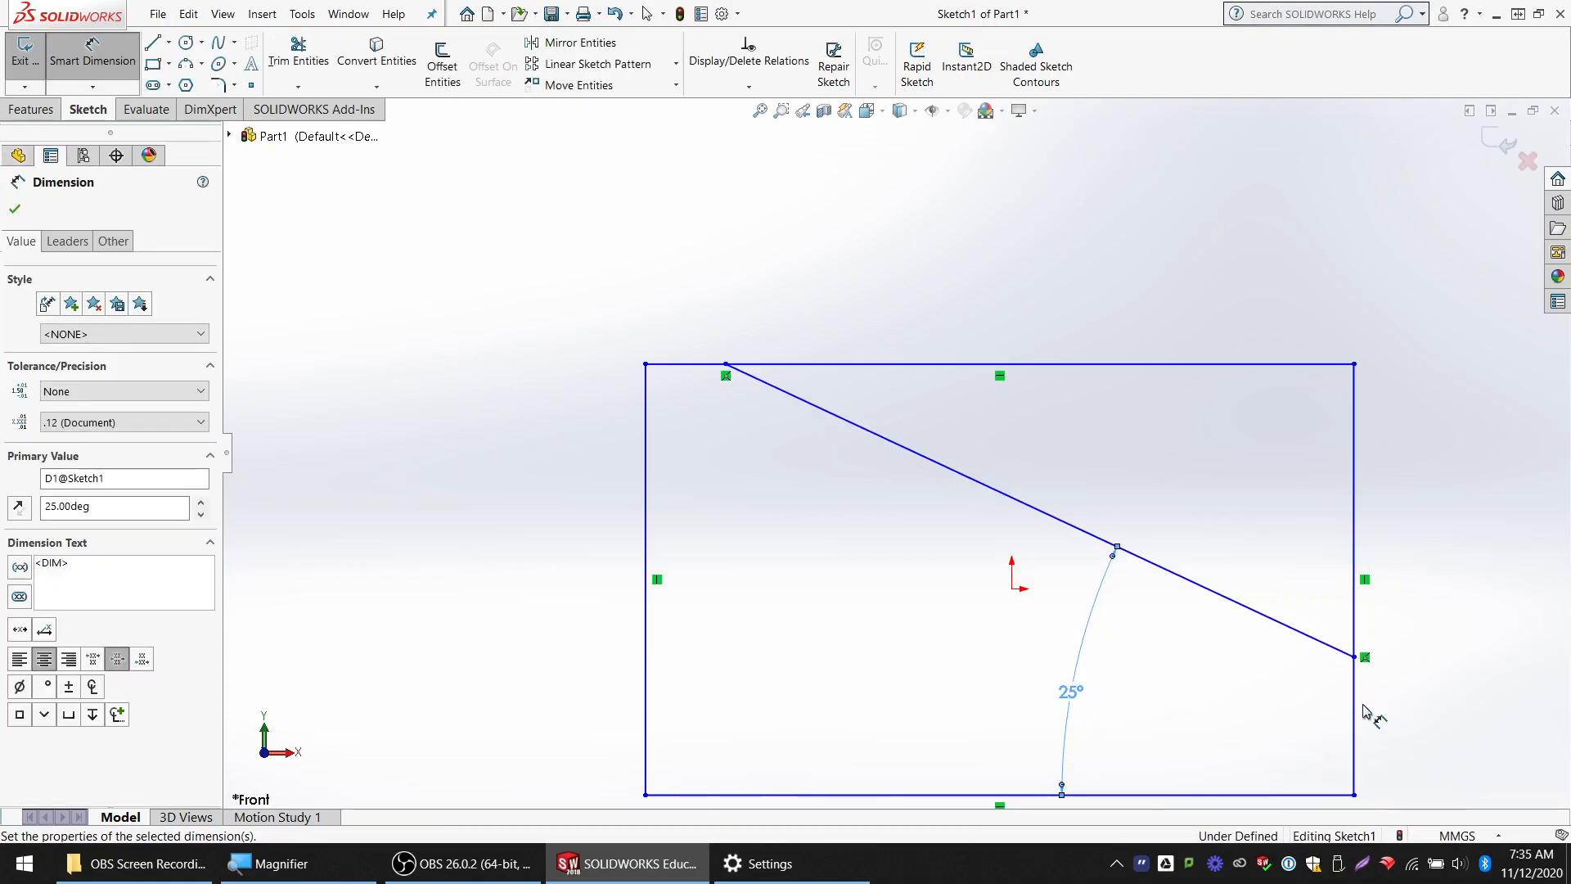
pyautogui.press('Escape')
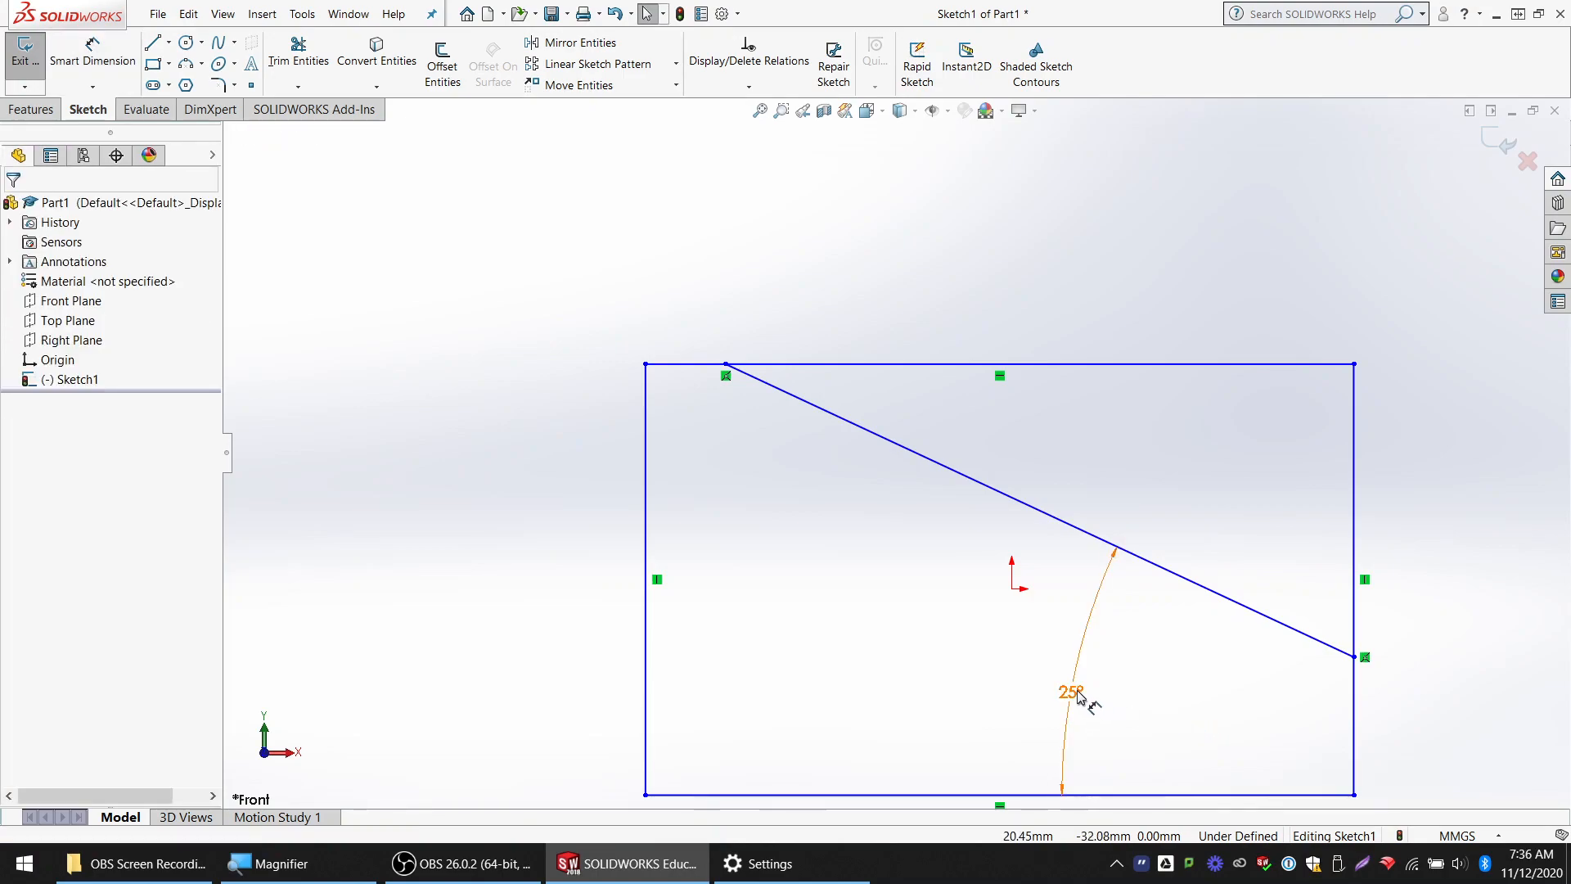
pyautogui.click(1074, 689)
pyautogui.press('Delete')
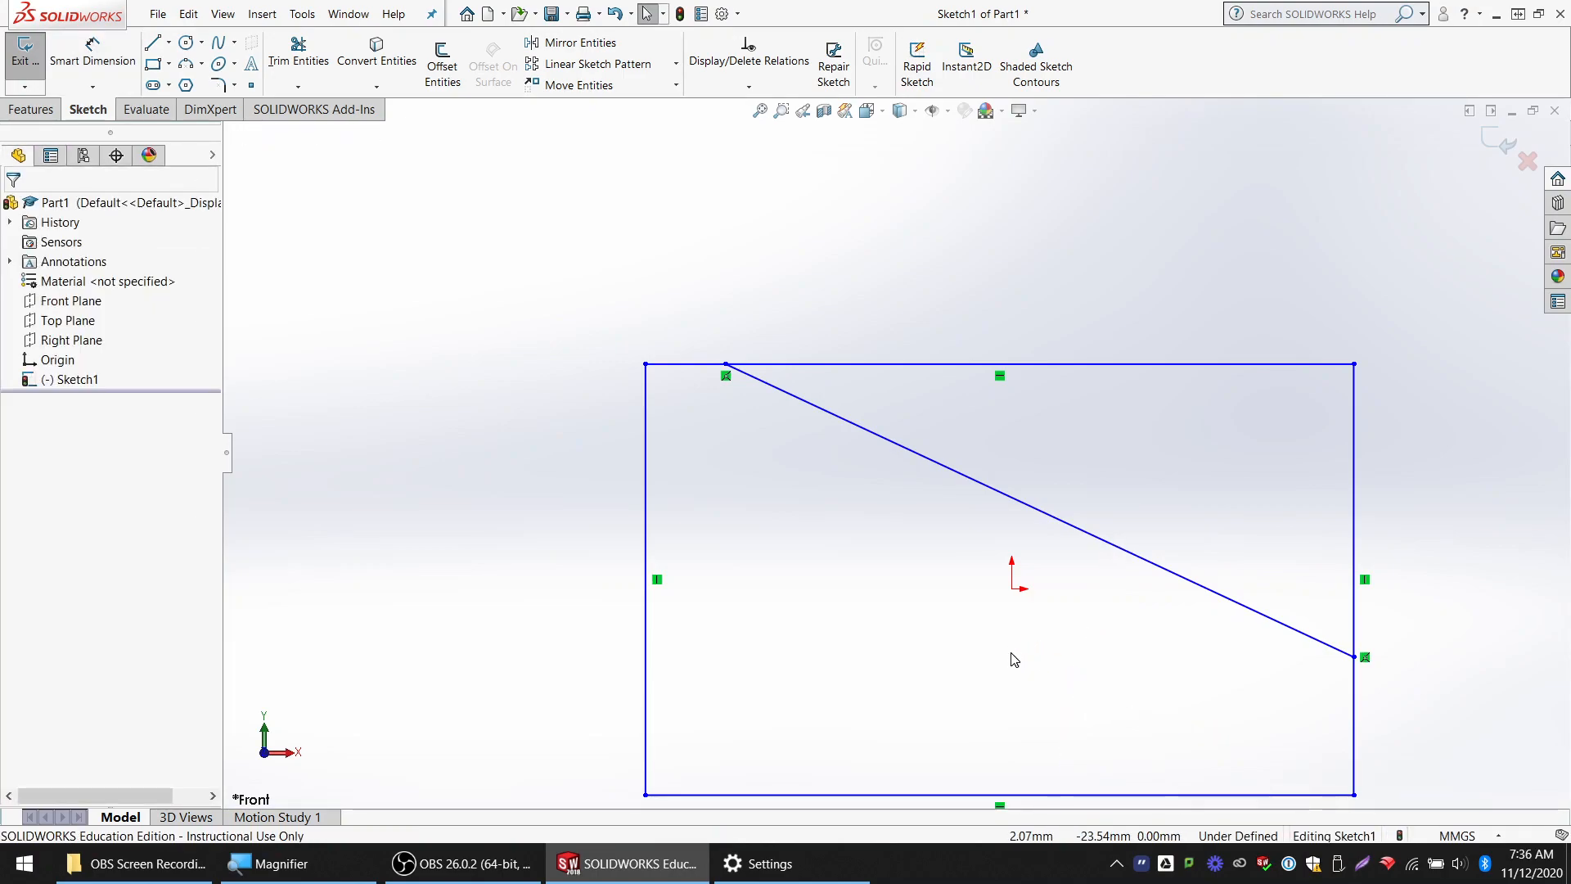
# Widen the rectangle by moving its left edge outward, away from the origin
pyautogui.scroll(-1, 922, 694)
pyautogui.scroll(3, 925, 689)
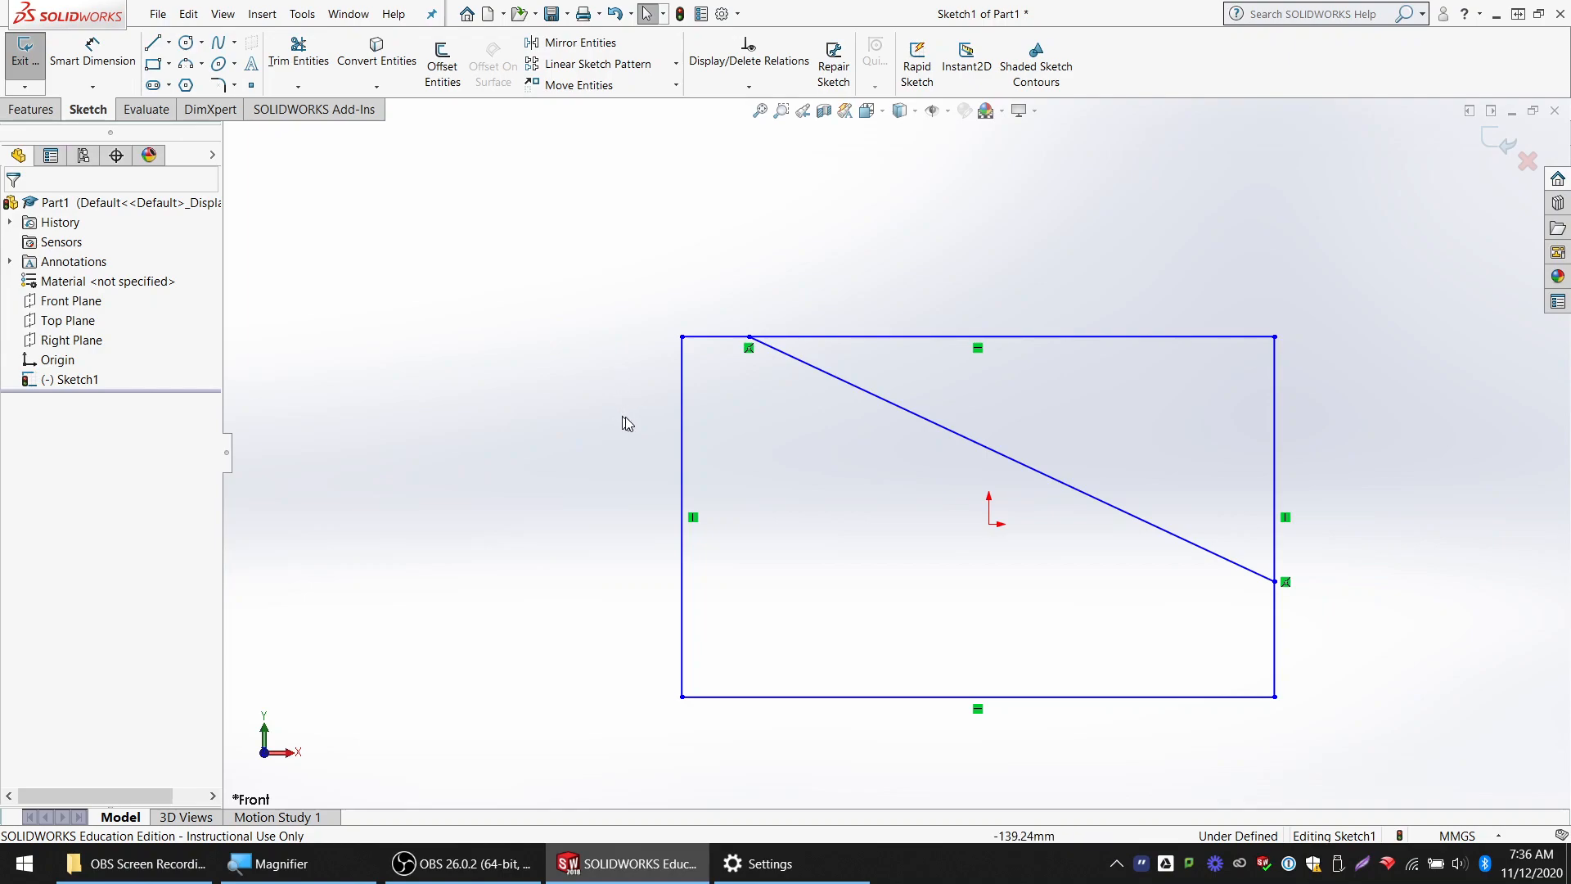
pyautogui.moveTo(684, 458)
pyautogui.mouseDown()
pyautogui.moveTo(578, 407)
pyautogui.moveTo(508, 409)
pyautogui.mouseUp()
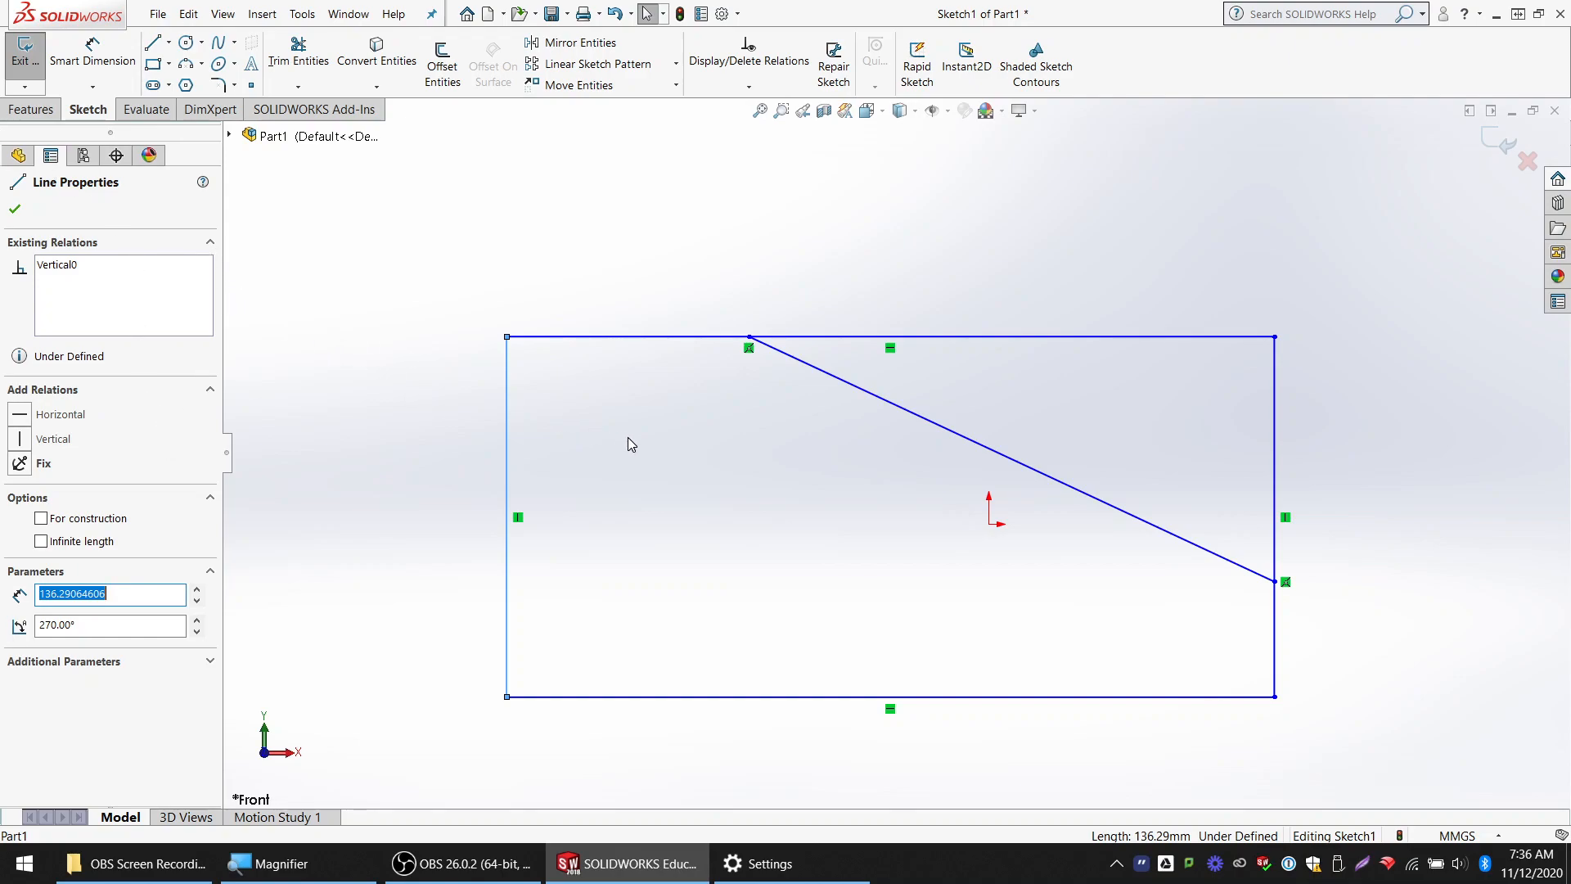
# Add a Smart Dimension to the widened rectangle's left edge, keeping its drawn length
pyautogui.click(92, 55)
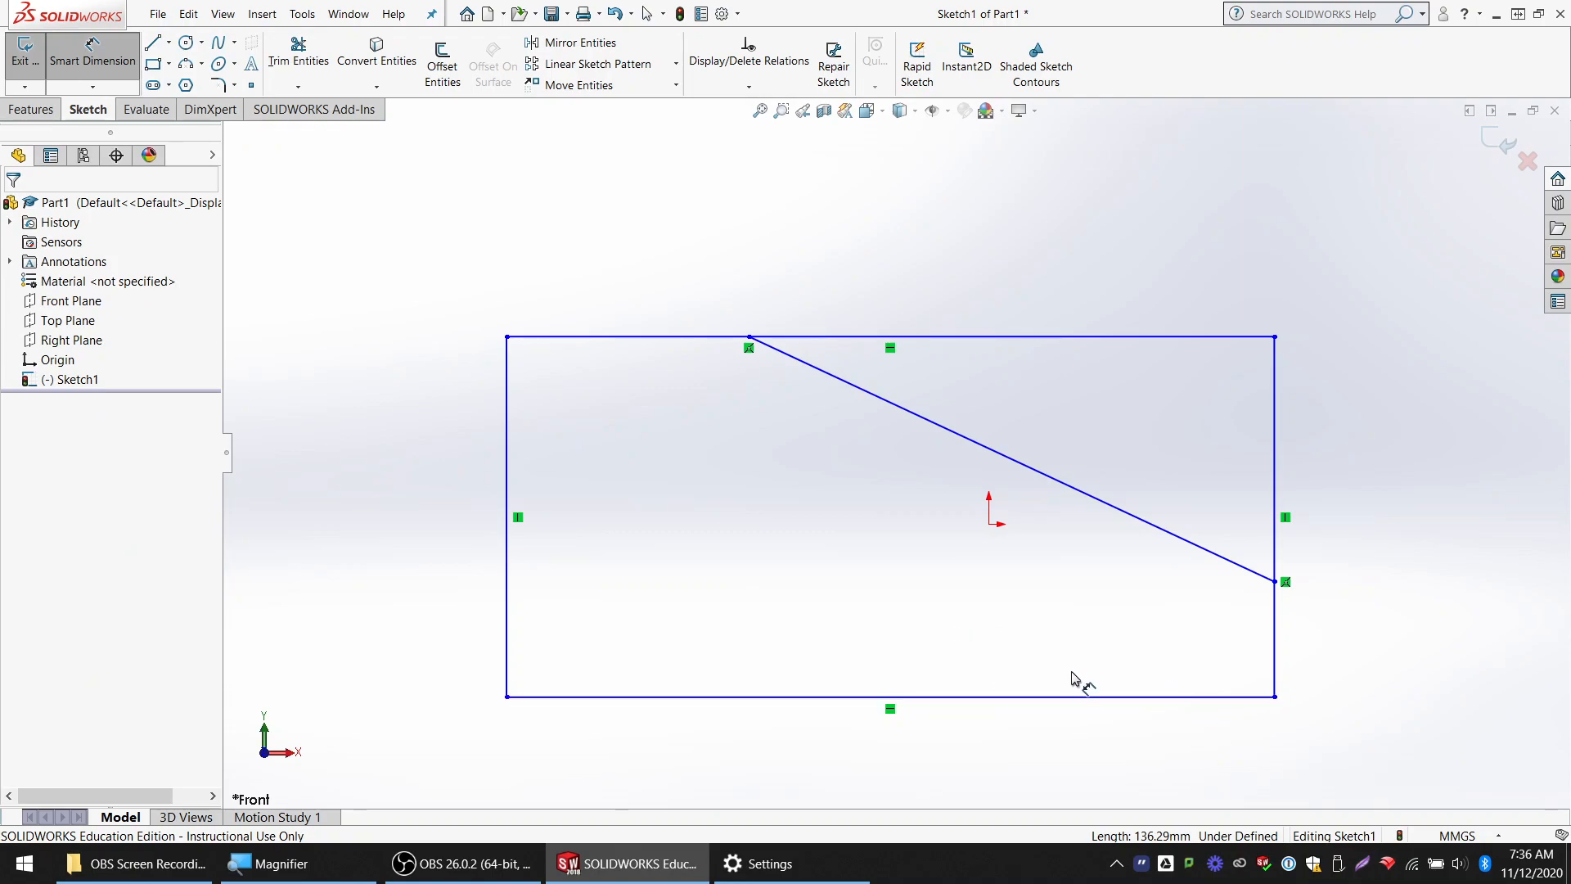
pyautogui.click(509, 478)
pyautogui.click(409, 463)
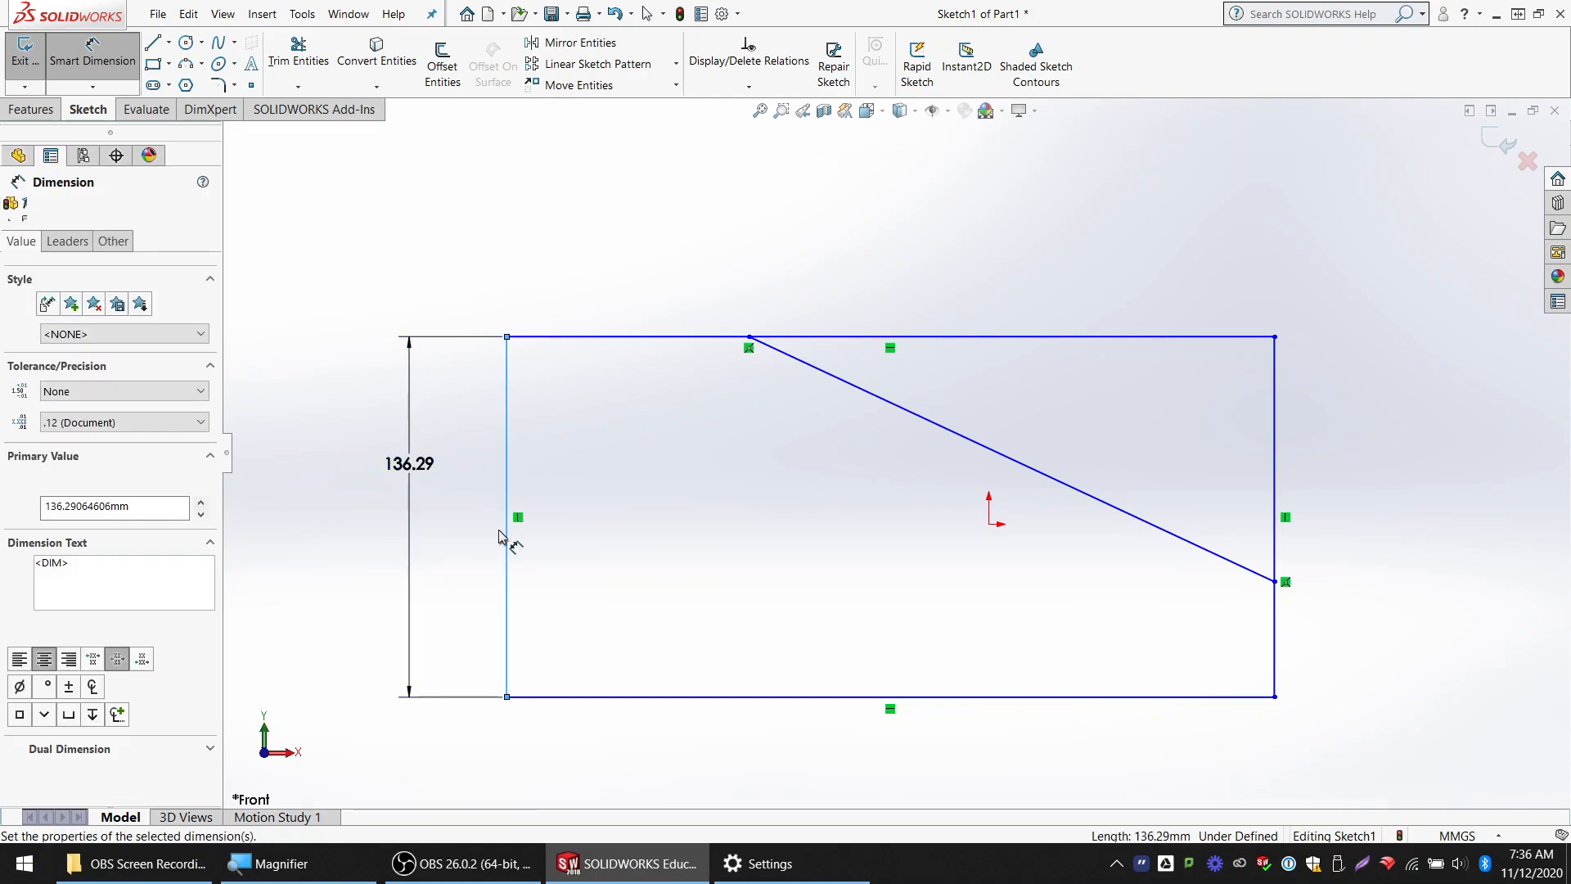
pyautogui.press('Return')
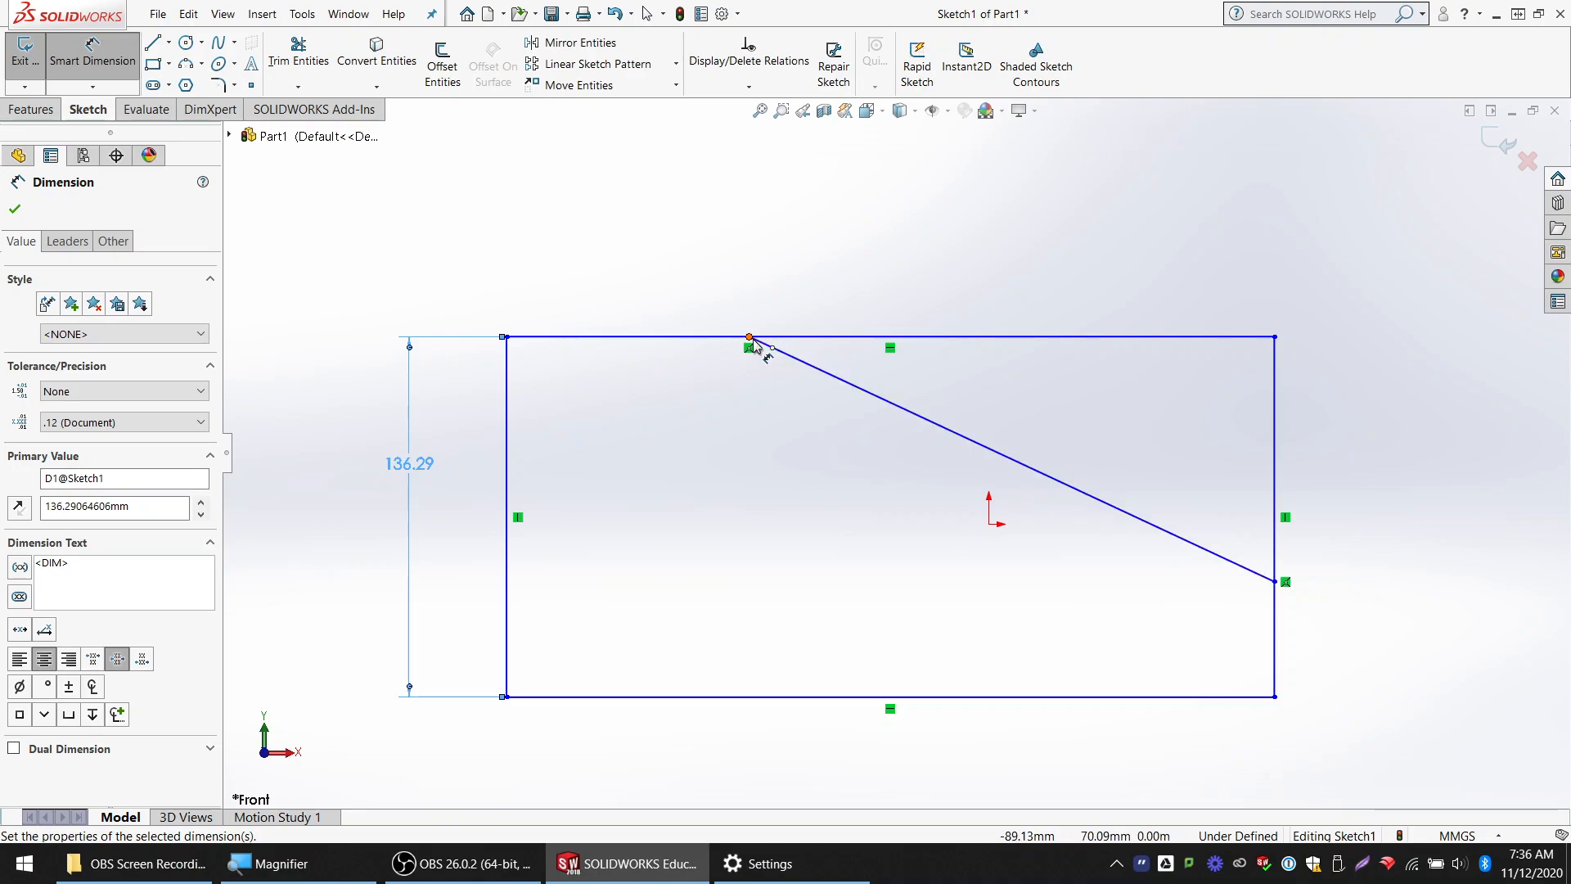
# Dimension the horizontal distance between the rectangle's left edge and the sloped line's upper endpoint, keeping the drawn value
pyautogui.click(749, 337)
pyautogui.click(508, 368)
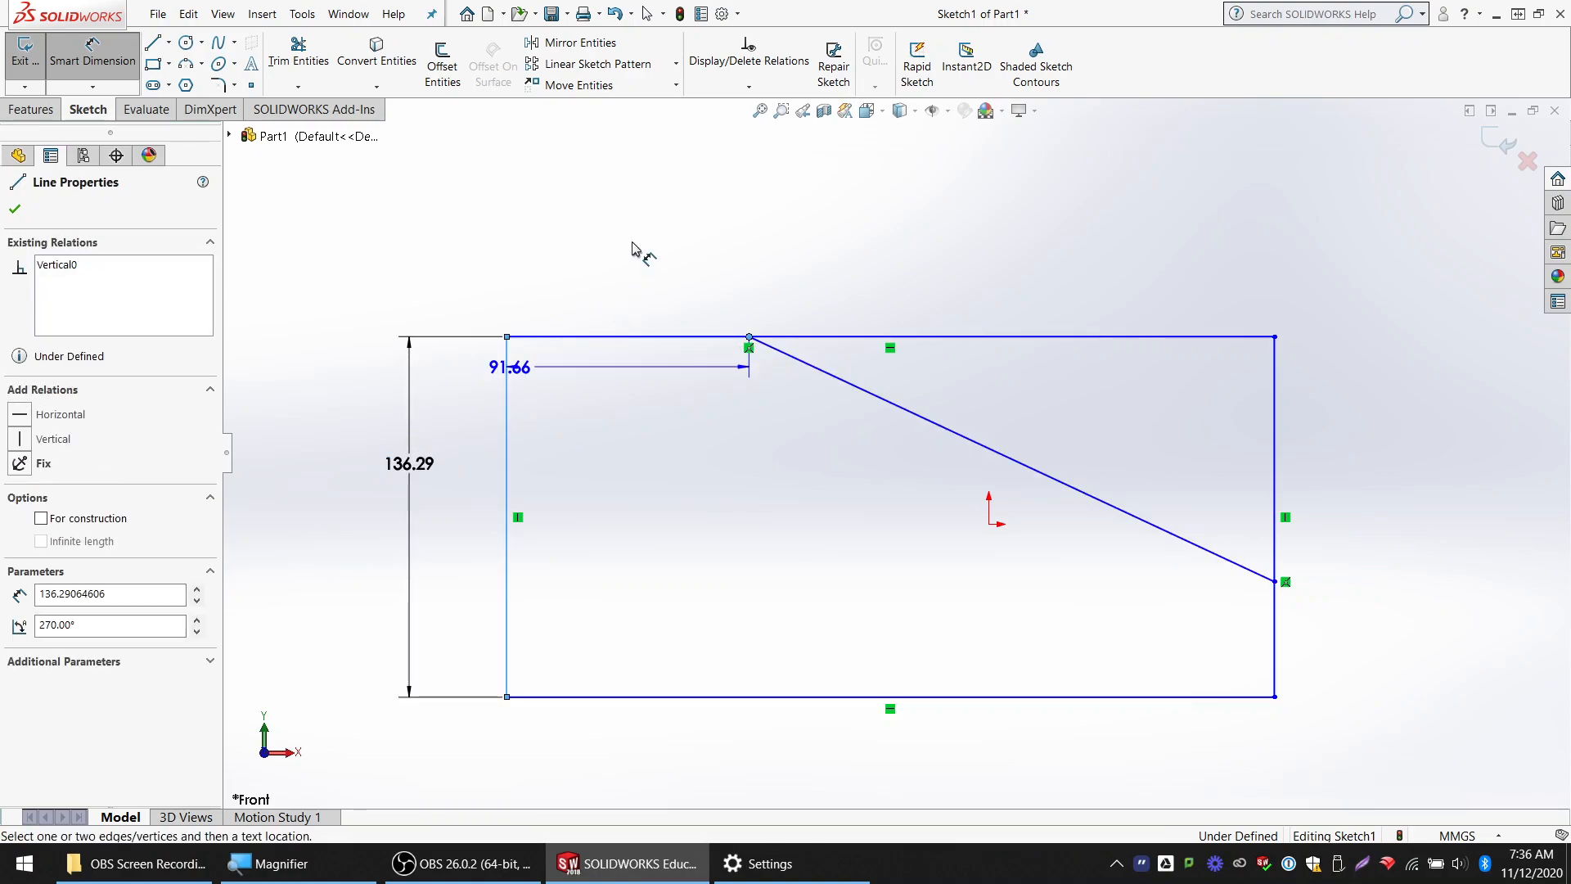
pyautogui.click(701, 293)
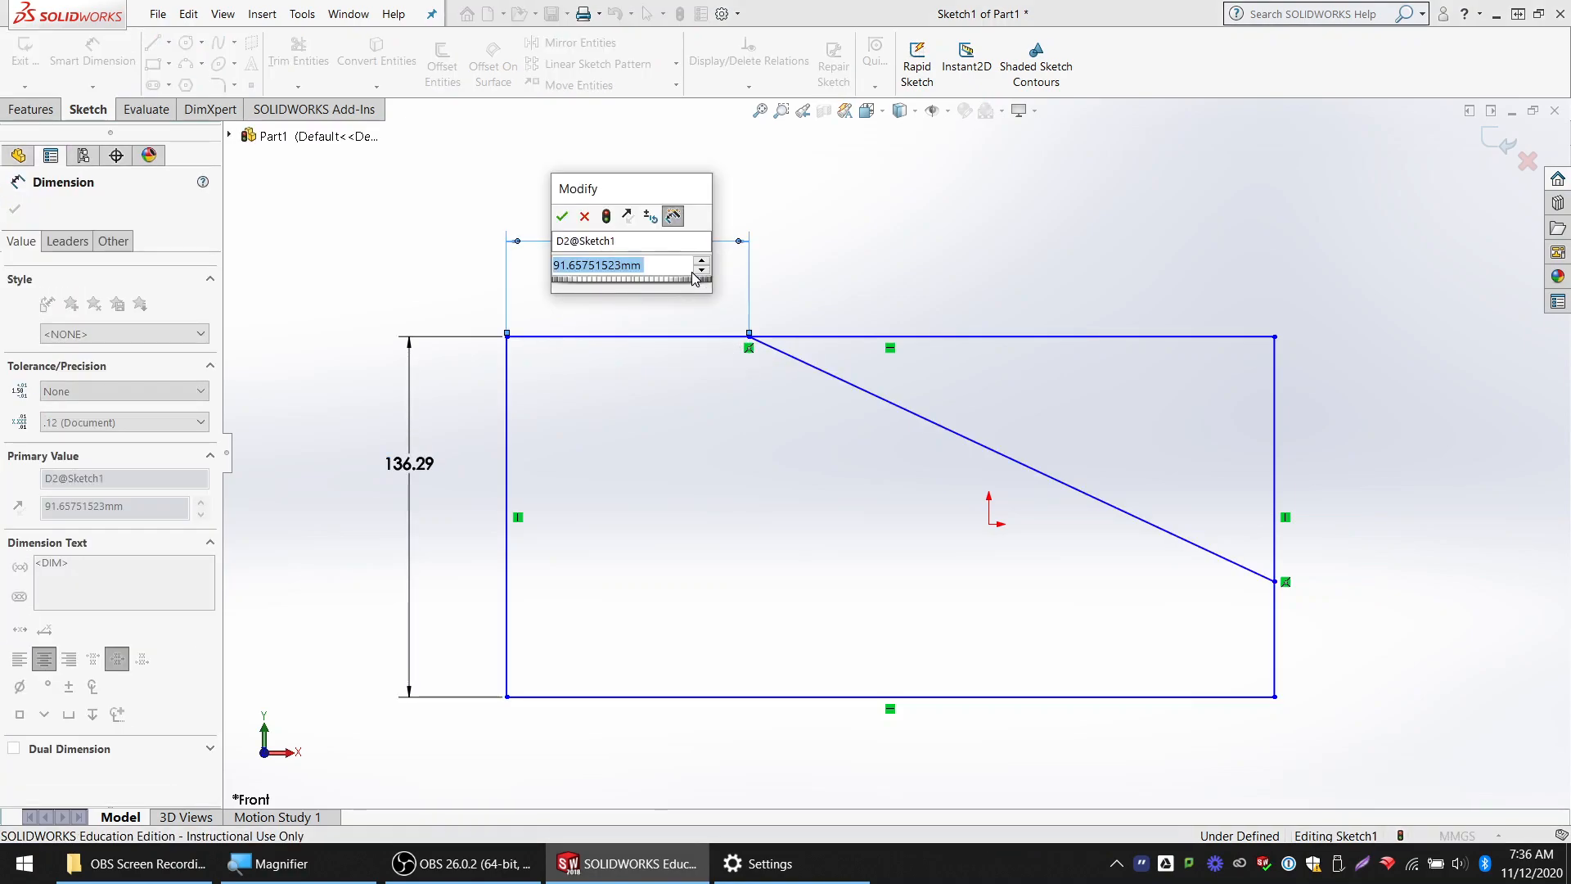
pyautogui.press('Return')
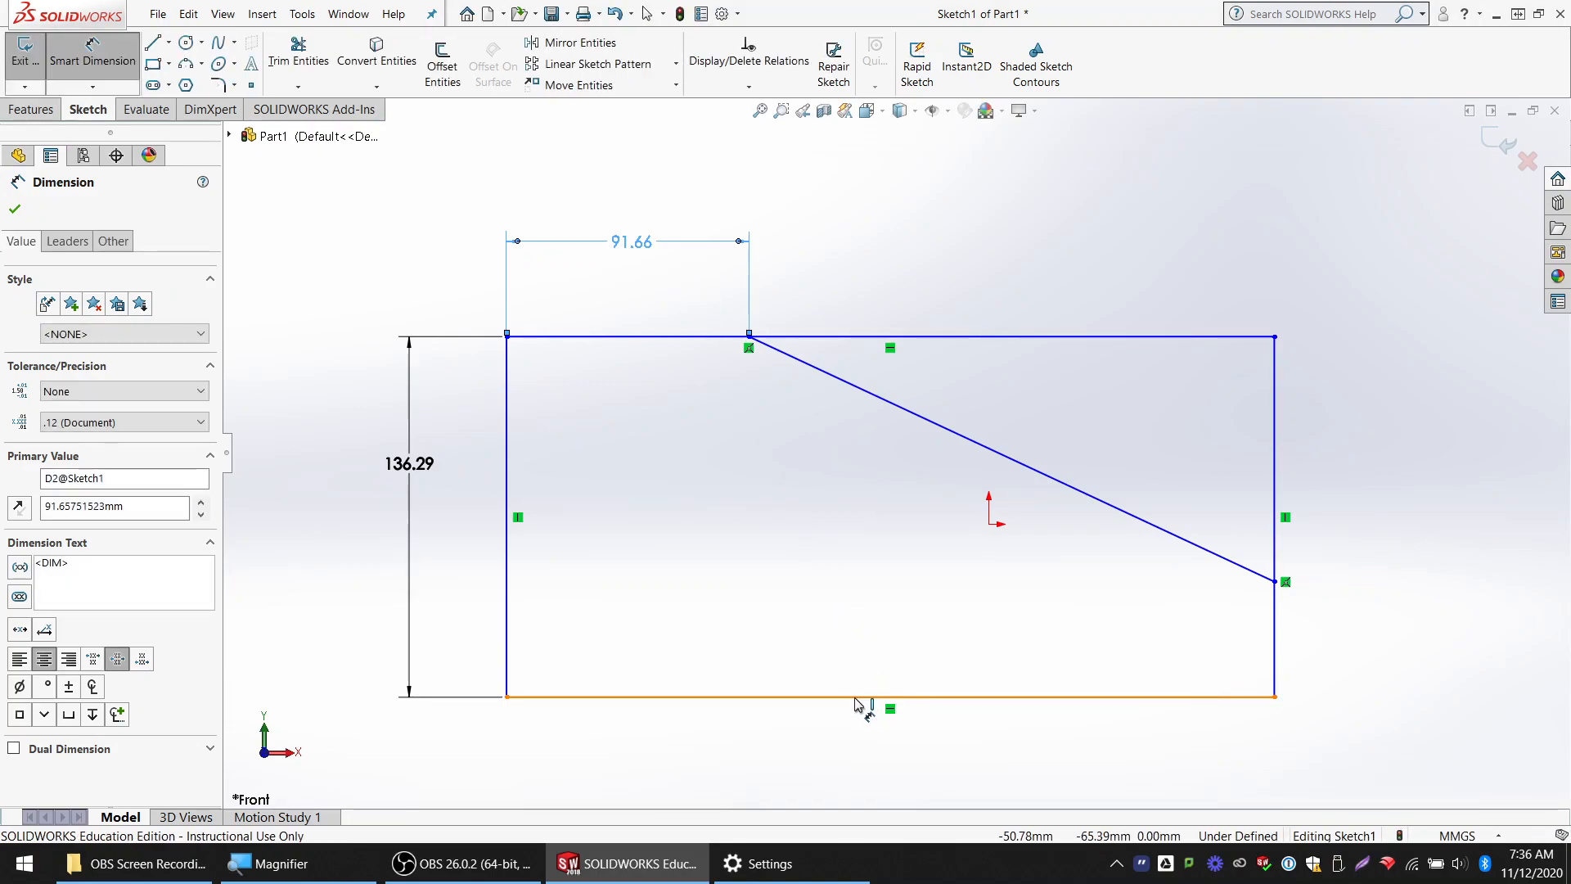
# Add a Smart Dimension to the rectangle's bottom edge, keeping its drawn length
pyautogui.click(861, 697)
pyautogui.click(856, 746)
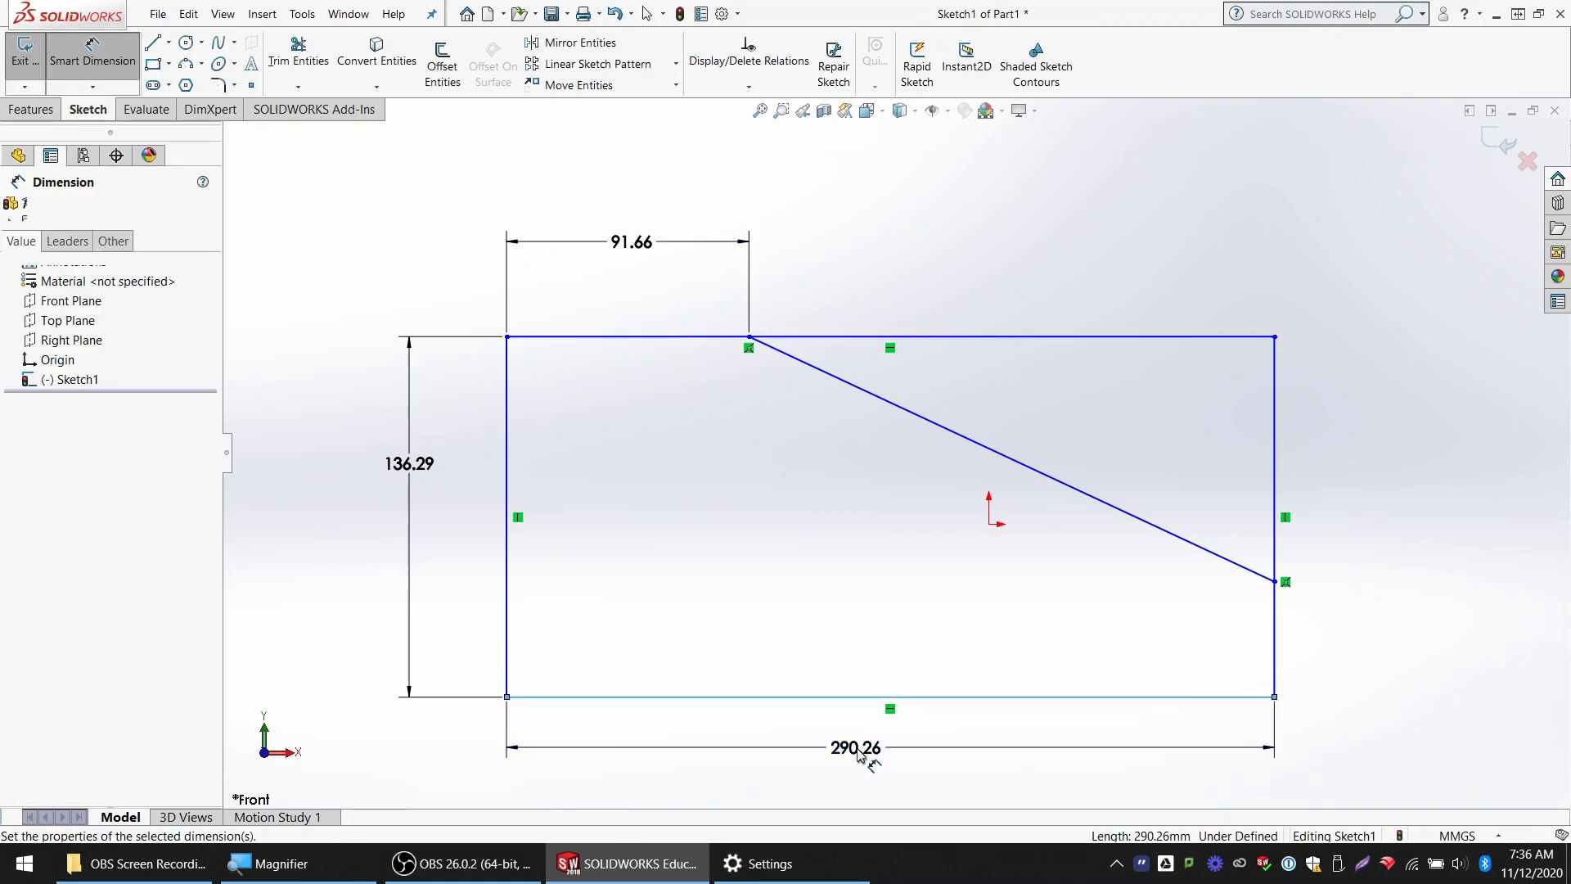
pyautogui.press('Return')
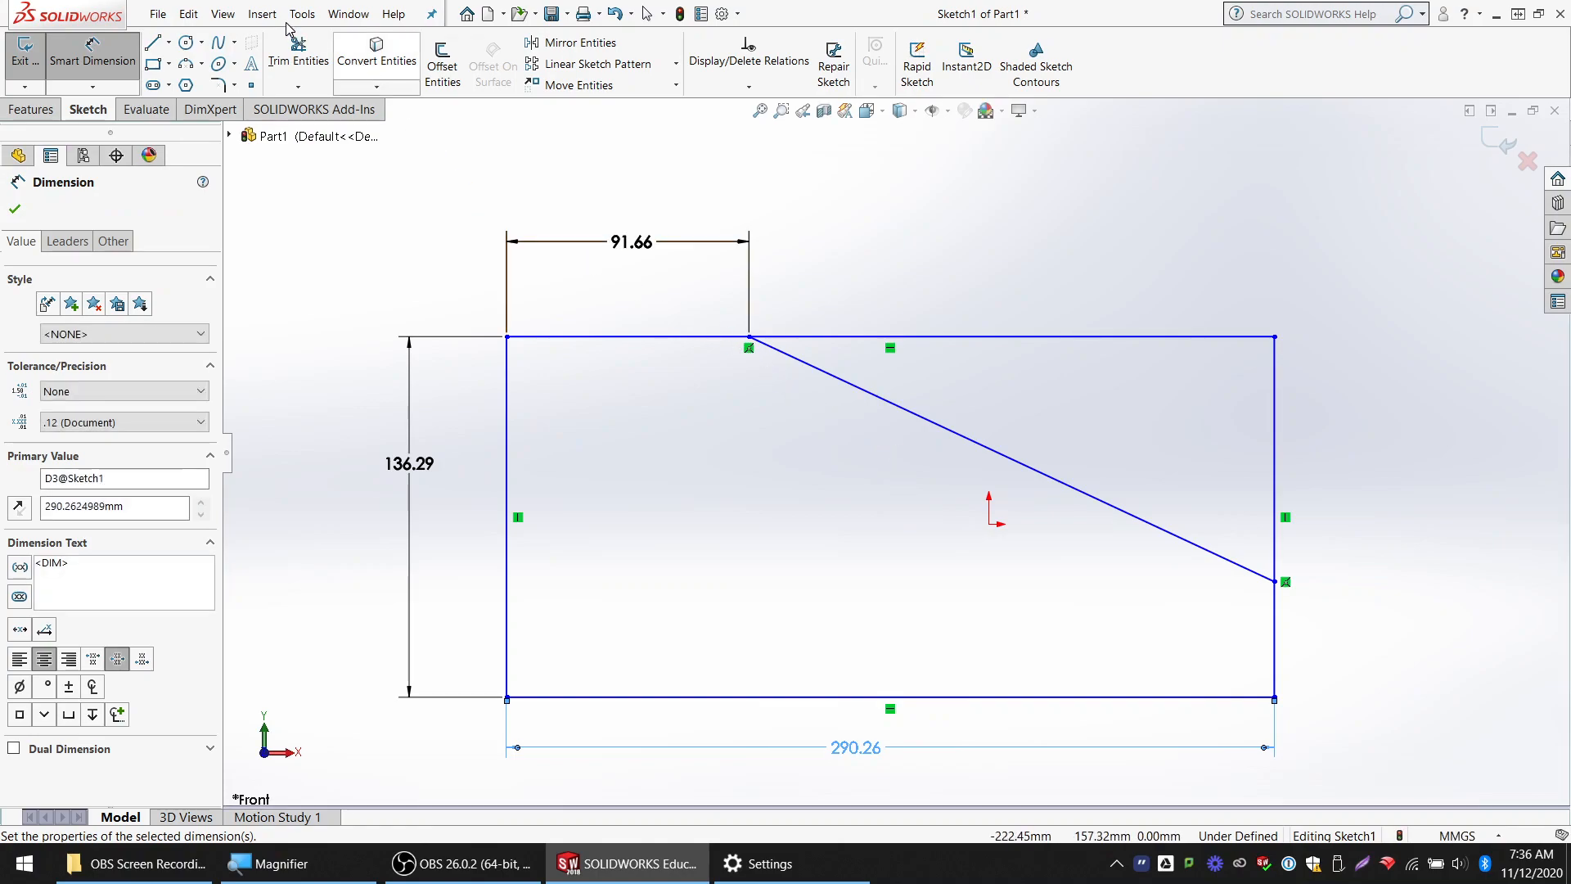
# Trim away the rectangle's corner beyond the sloped line, and dimension the remaining right edge at its drawn length
pyautogui.click(300, 59)
pyautogui.moveTo(1170, 309); pyautogui.dragTo(1330, 426)
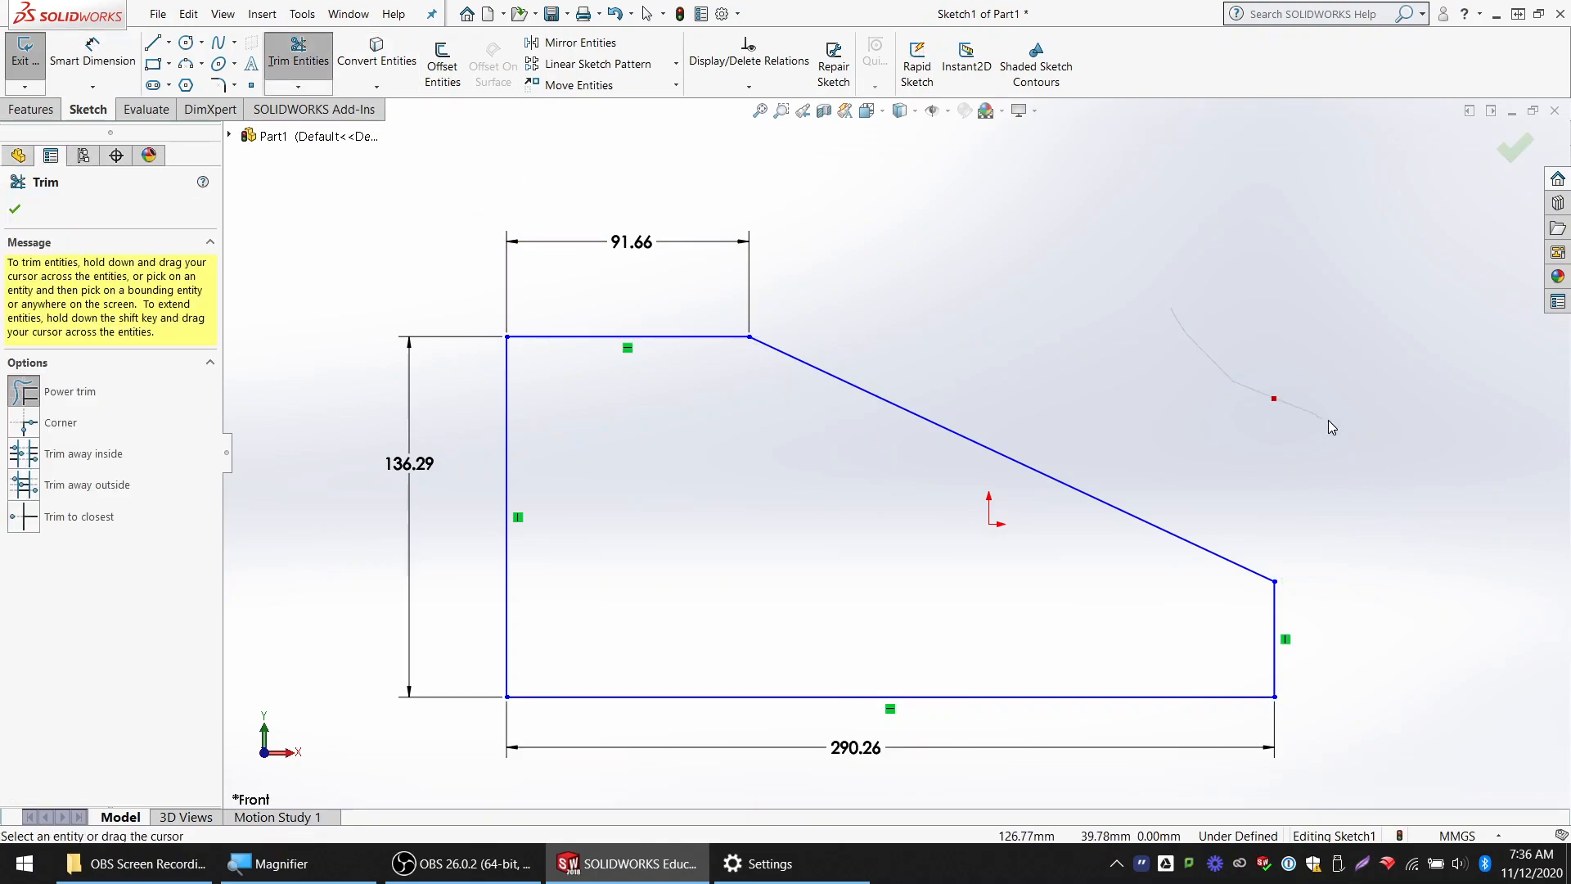
pyautogui.click(92, 54)
pyautogui.click(1274, 663)
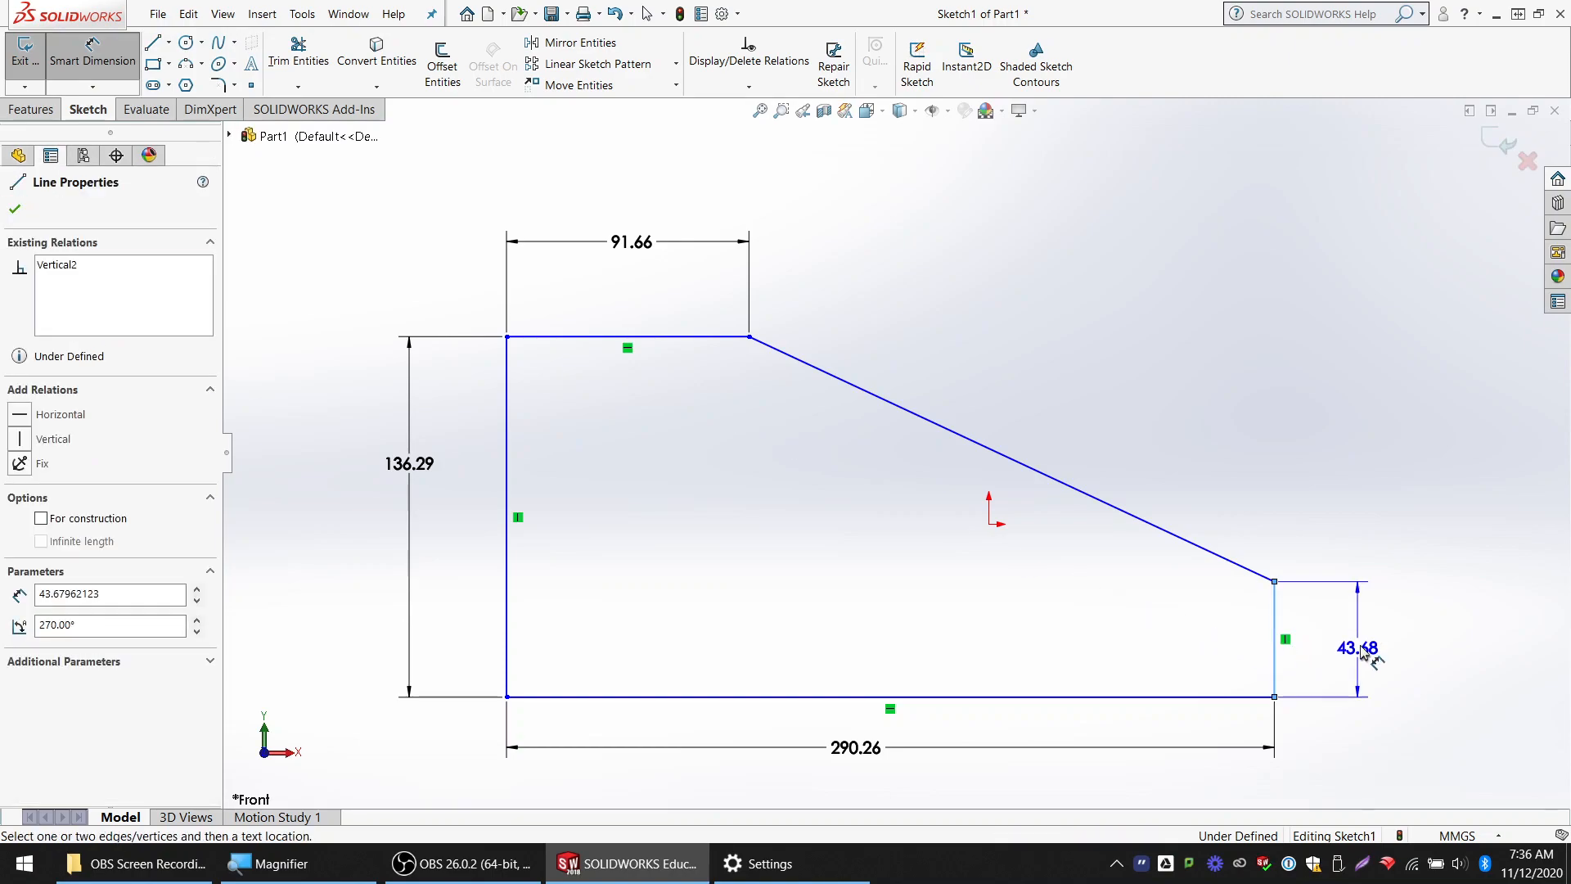
pyautogui.click(1395, 650)
pyautogui.press('Return')
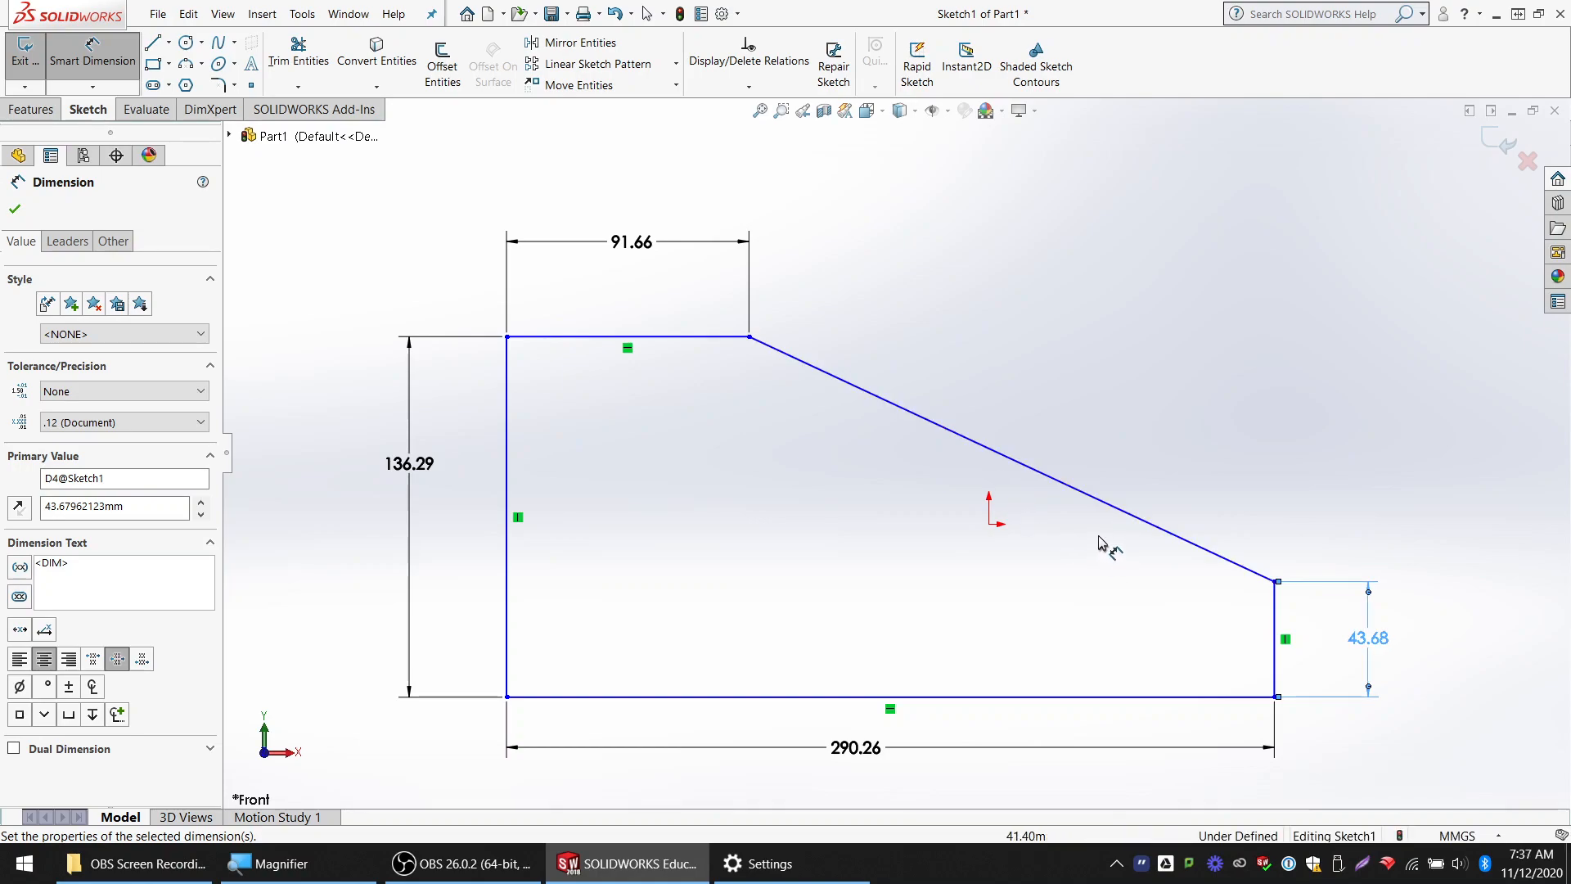
pyautogui.press('Escape')
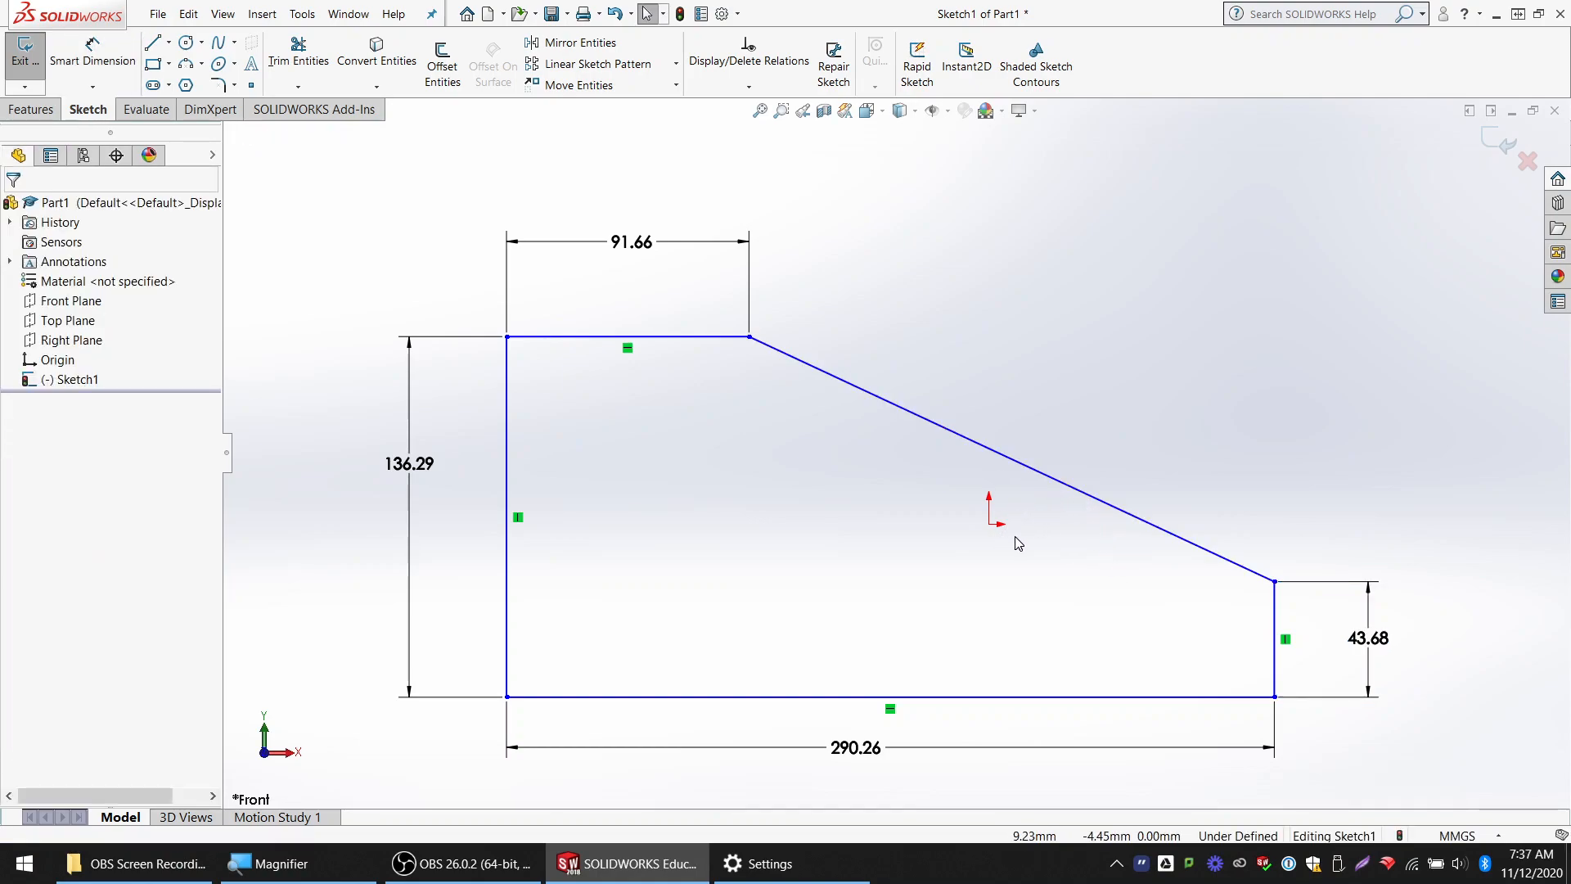
# Move the profile freely by its edges, leaving its bottom edge about 31 mm above the origin
pyautogui.click(1048, 526)
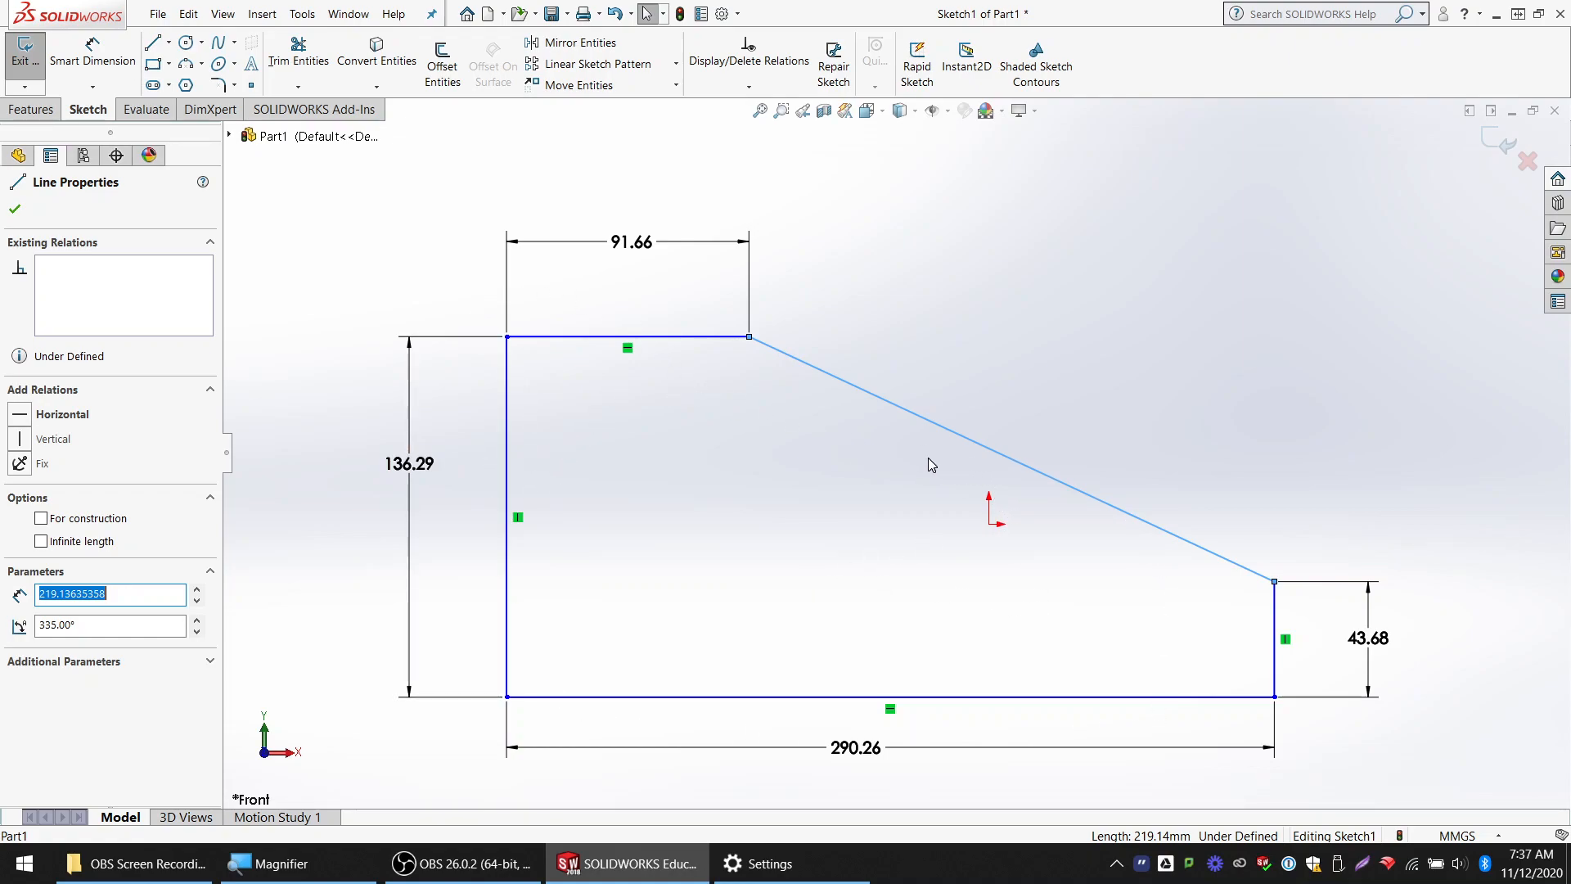
pyautogui.moveTo(738, 698)
pyautogui.mouseDown()
pyautogui.moveTo(747, 578)
pyautogui.moveTo(566, 597)
pyautogui.mouseUp()
pyautogui.moveTo(515, 526)
pyautogui.mouseDown()
pyautogui.moveTo(340, 519)
pyautogui.moveTo(528, 516)
pyautogui.mouseUp()
pyautogui.press('f')
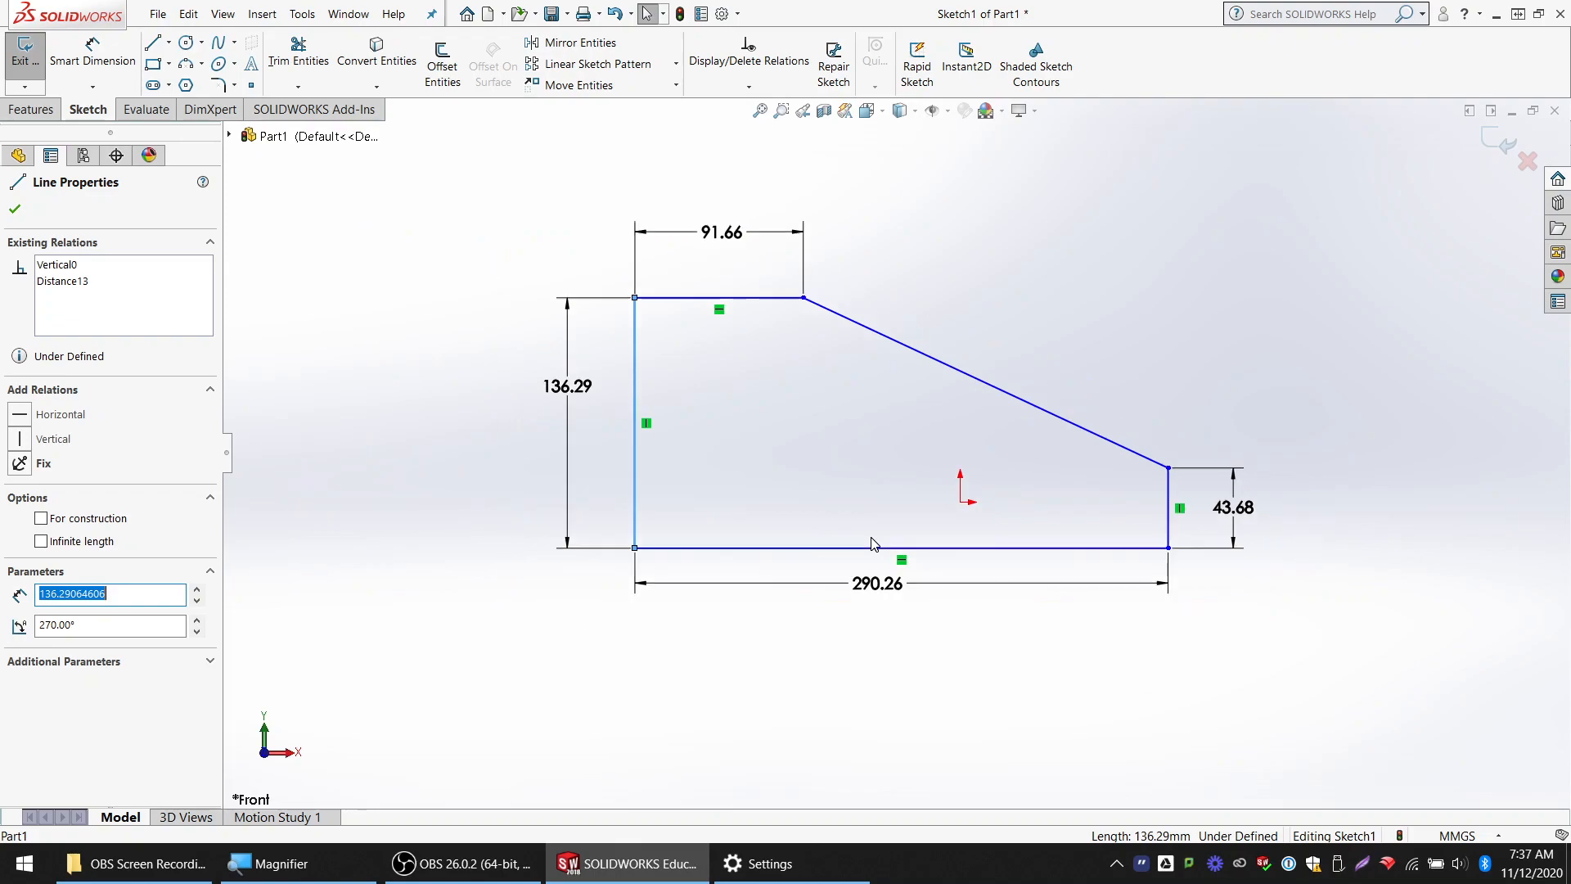
pyautogui.click(784, 483)
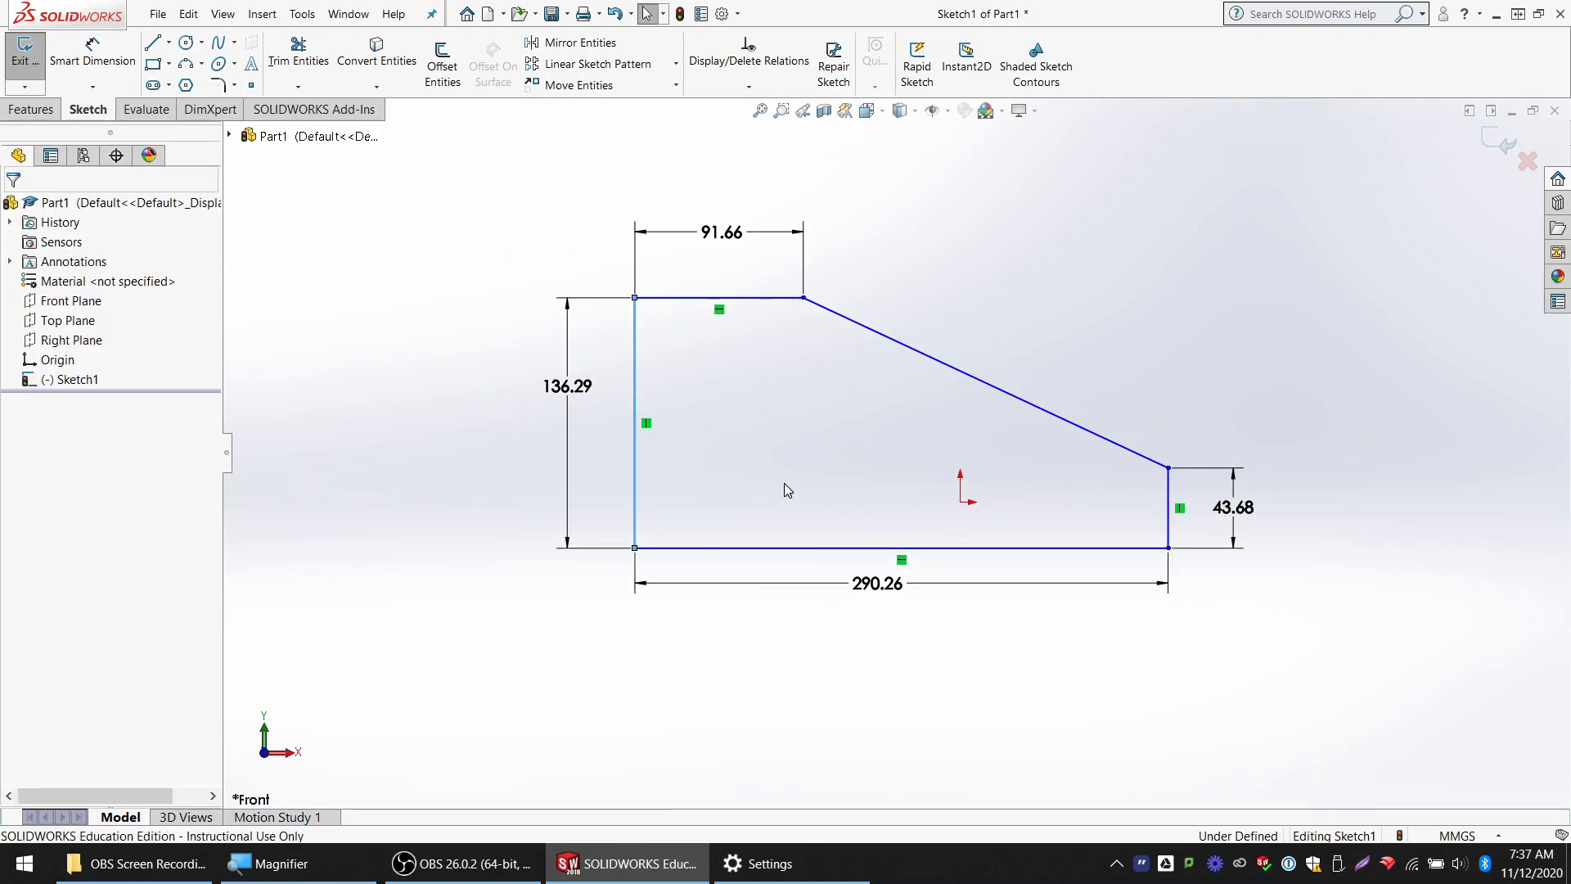
pyautogui.scroll(-2, 1064, 548)
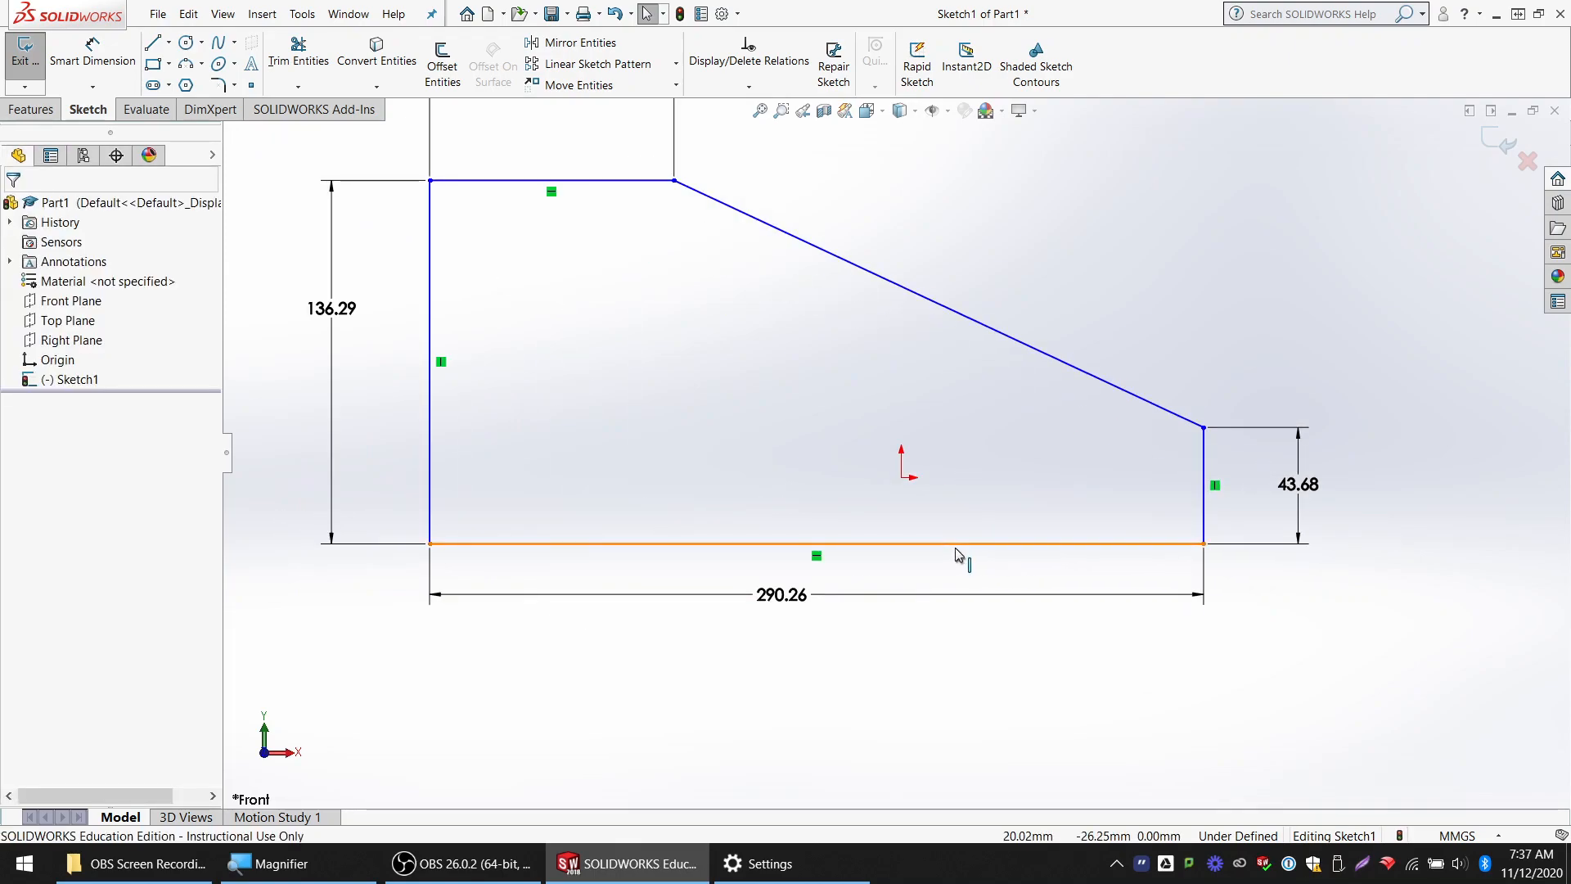
pyautogui.moveTo(953, 543); pyautogui.dragTo(954, 409)
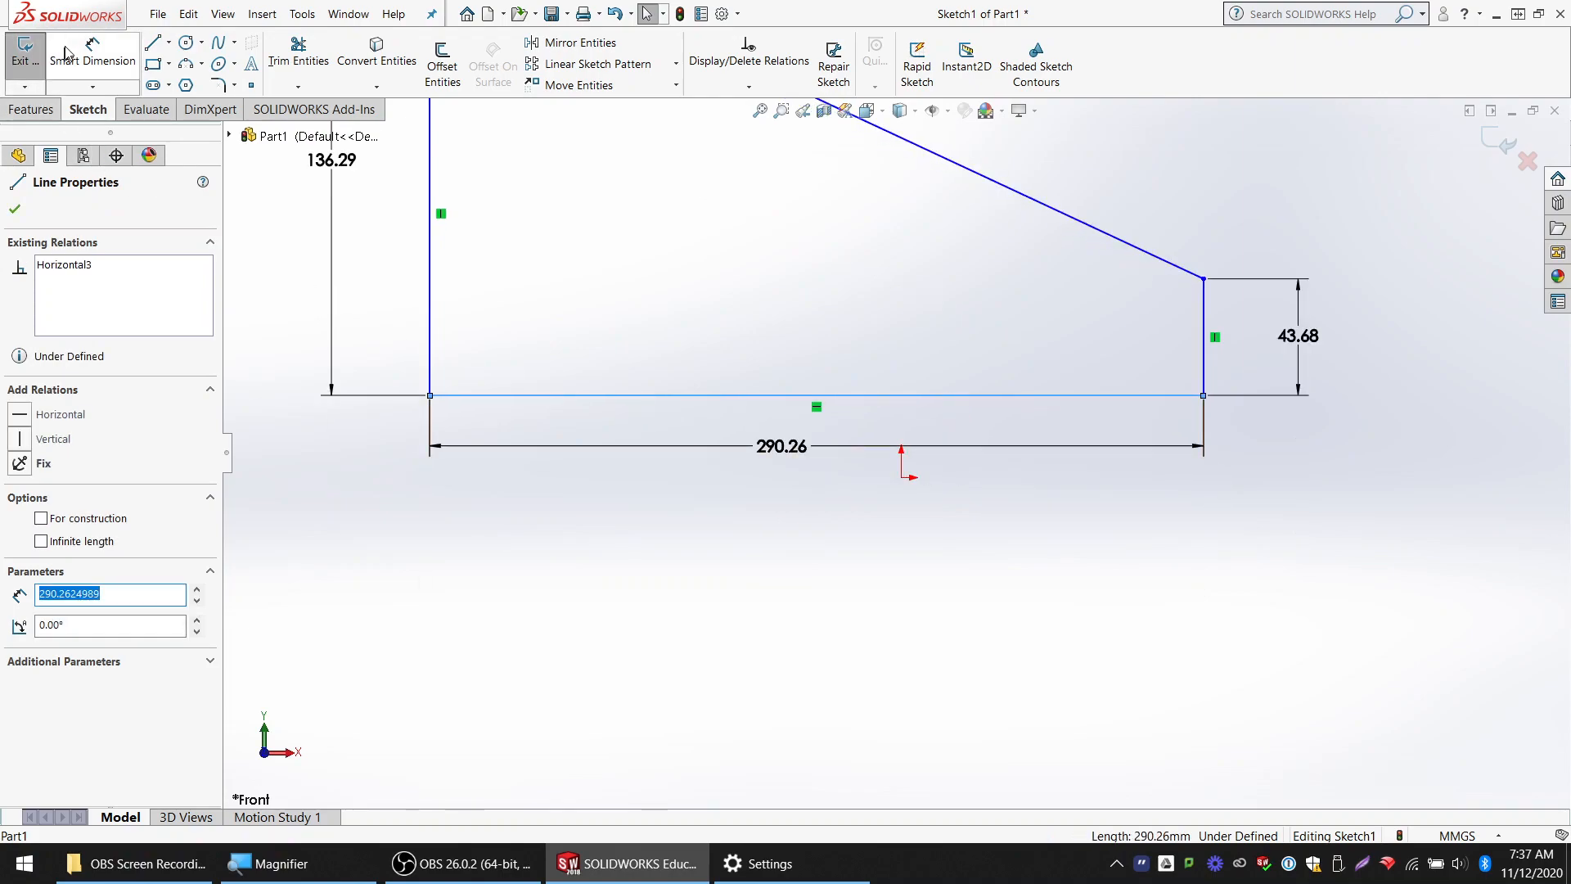
# Dimension the vertical distance between the profile's bottom edge and the origin, keeping the drawn value
pyautogui.click(93, 53)
pyautogui.click(863, 396)
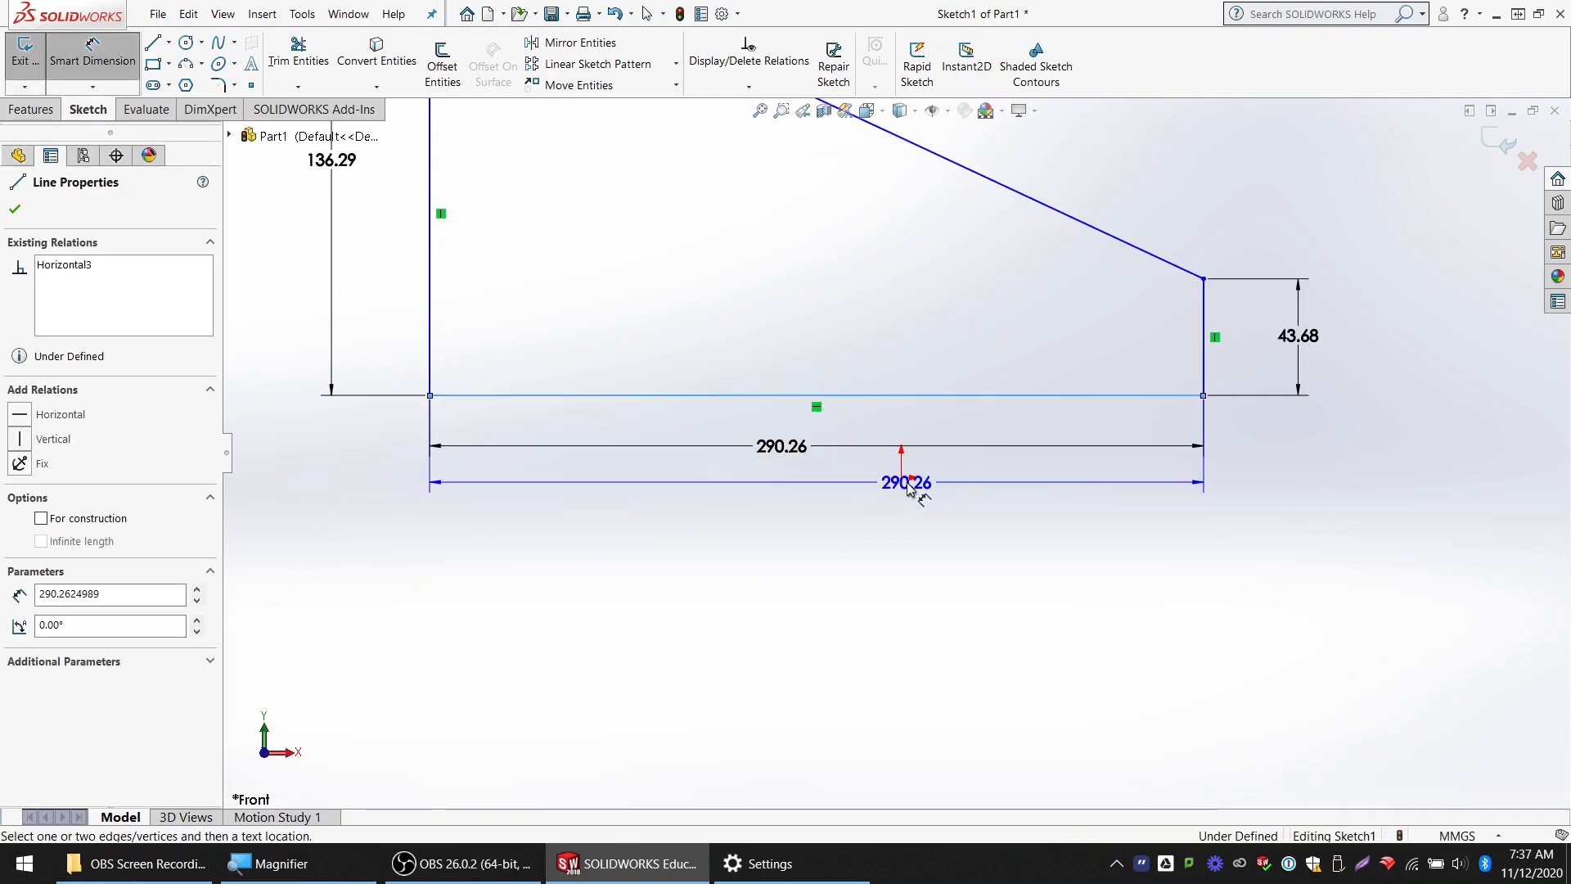
pyautogui.click(901, 477)
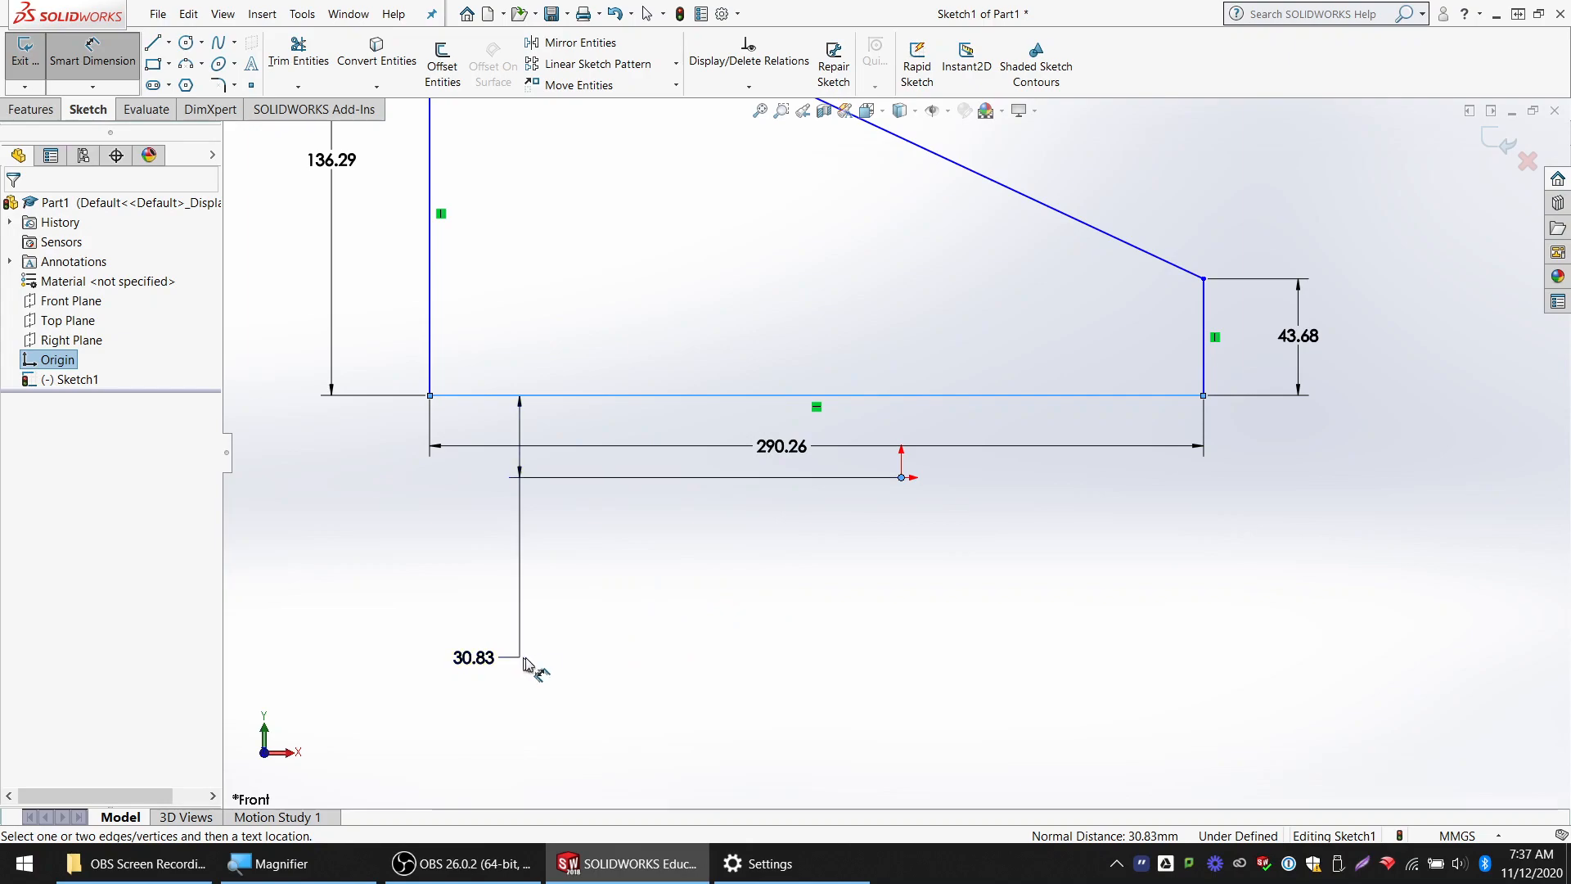
pyautogui.click(612, 661)
pyautogui.press('Return')
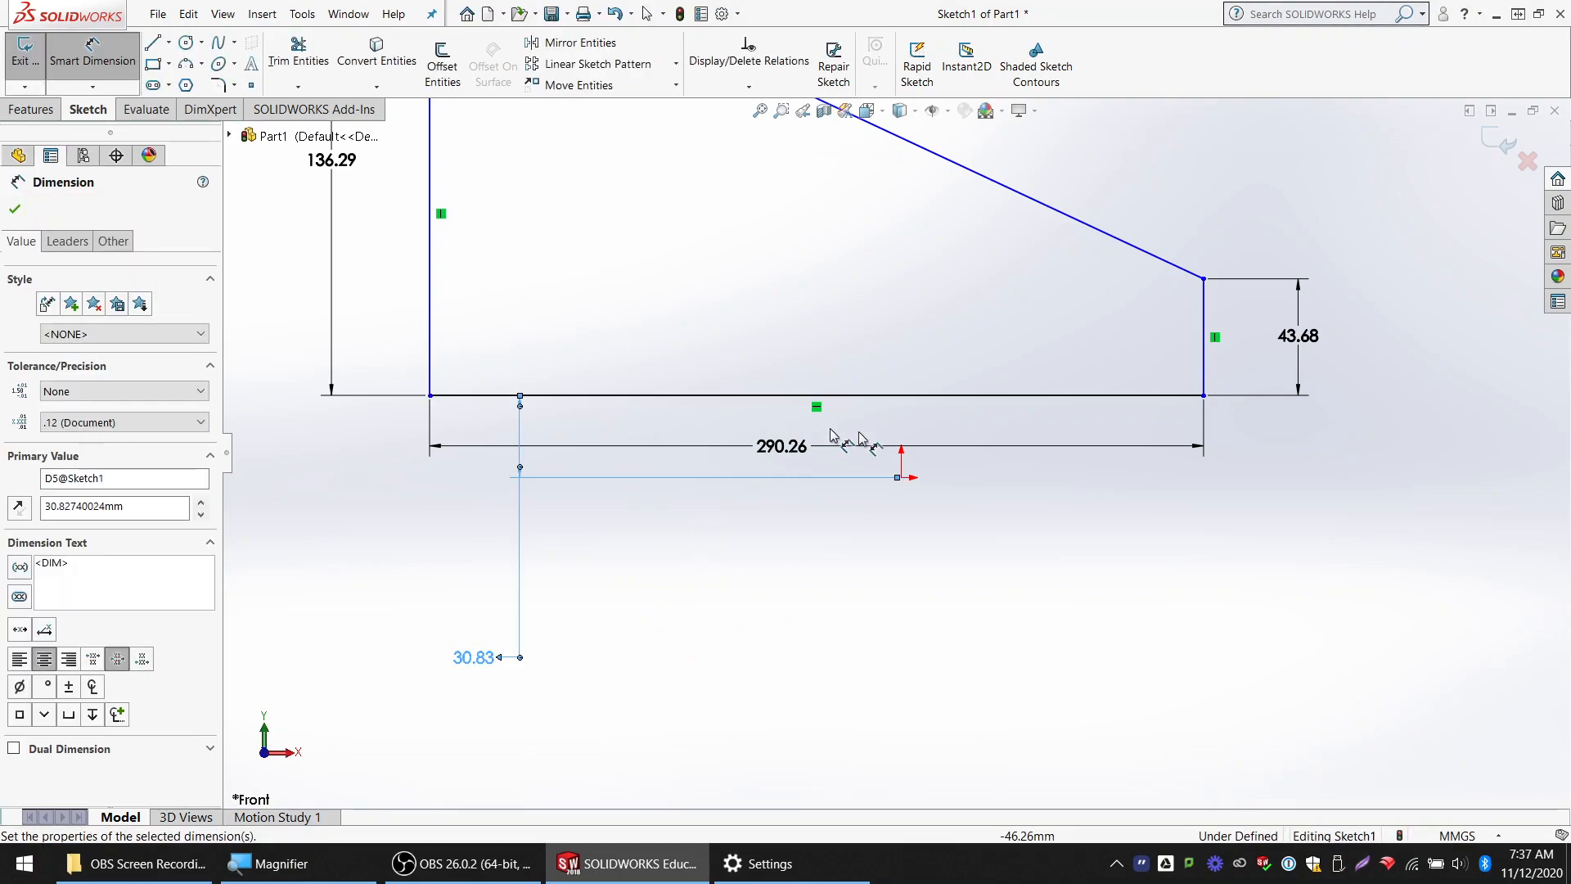
# Dimension the horizontal distance between the profile's right edge and the origin, keeping the drawn value
pyautogui.click(1206, 383)
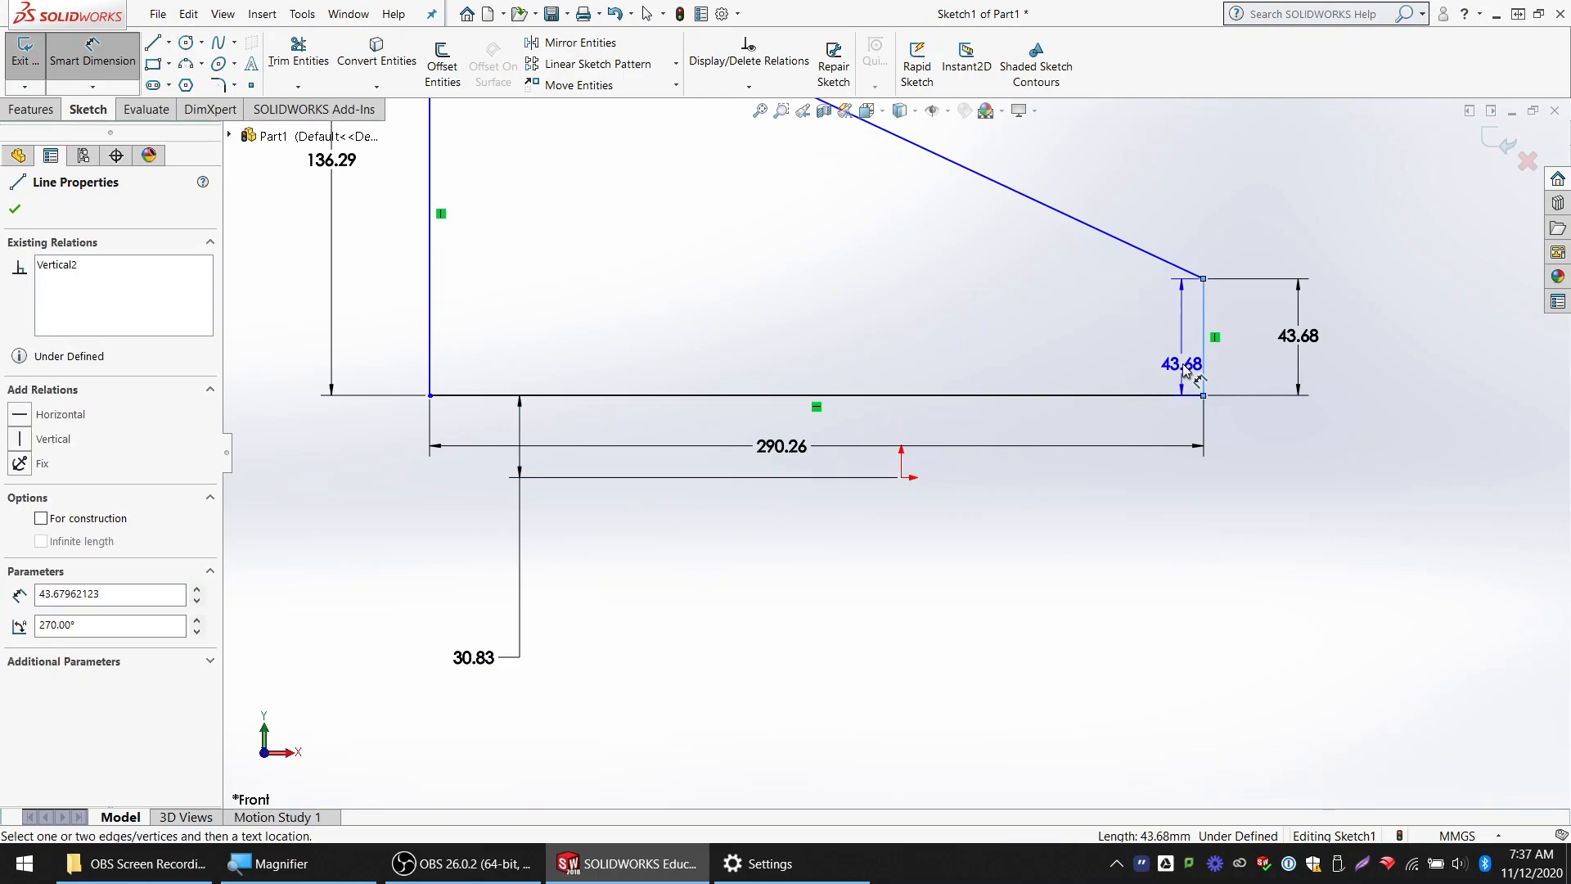
pyautogui.click(901, 478)
pyautogui.click(1088, 620)
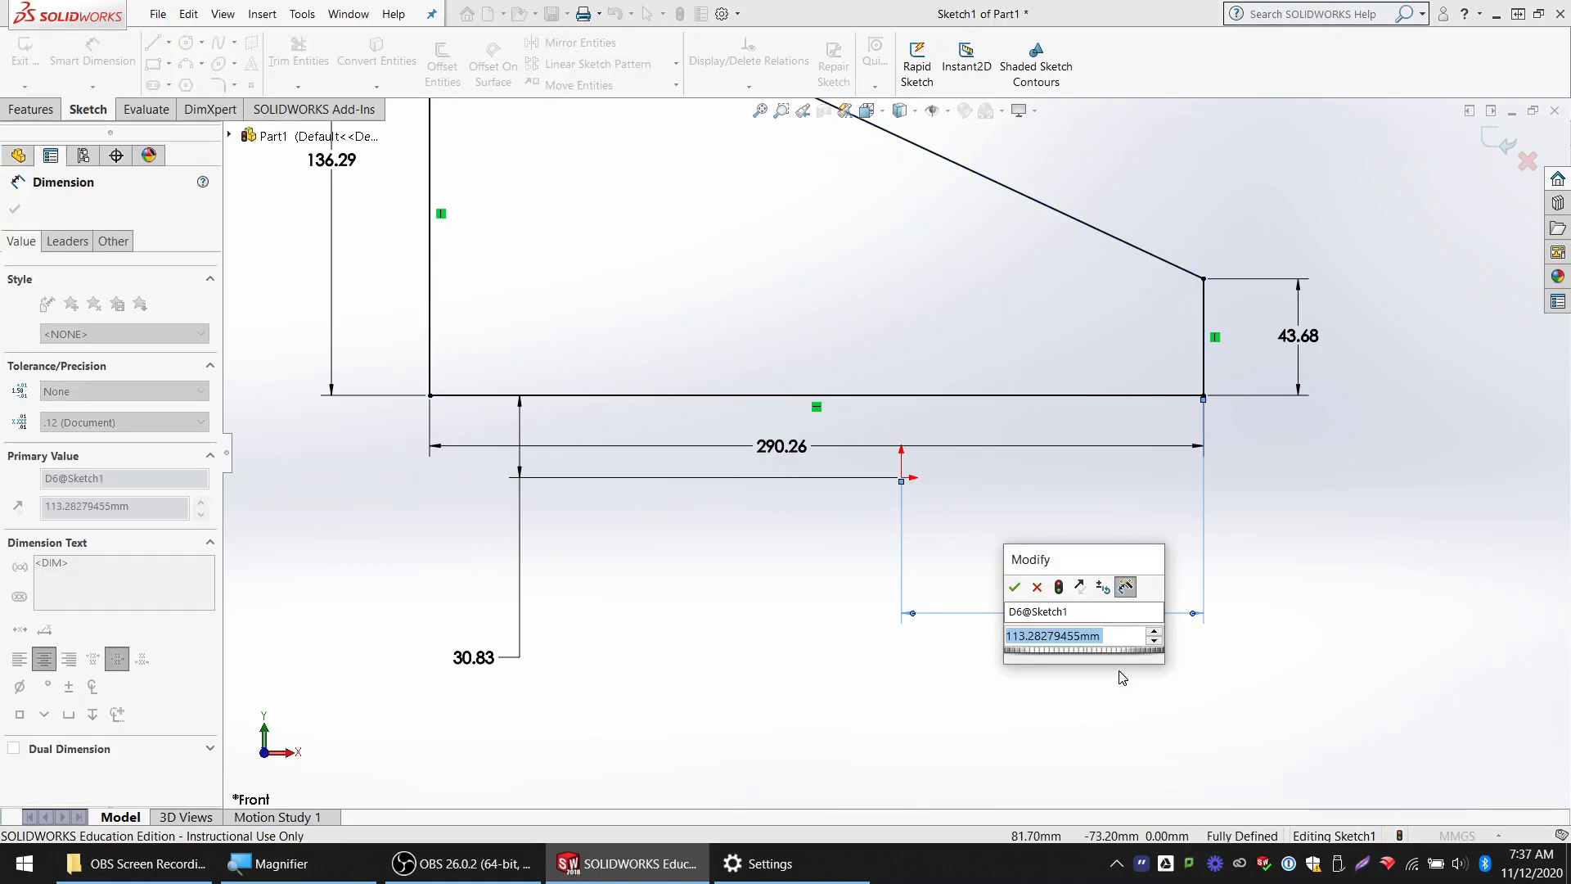
pyautogui.press('Return')
pyautogui.scroll(2, 888, 360)
pyautogui.scroll(1, 887, 360)
pyautogui.scroll(-1, 894, 342)
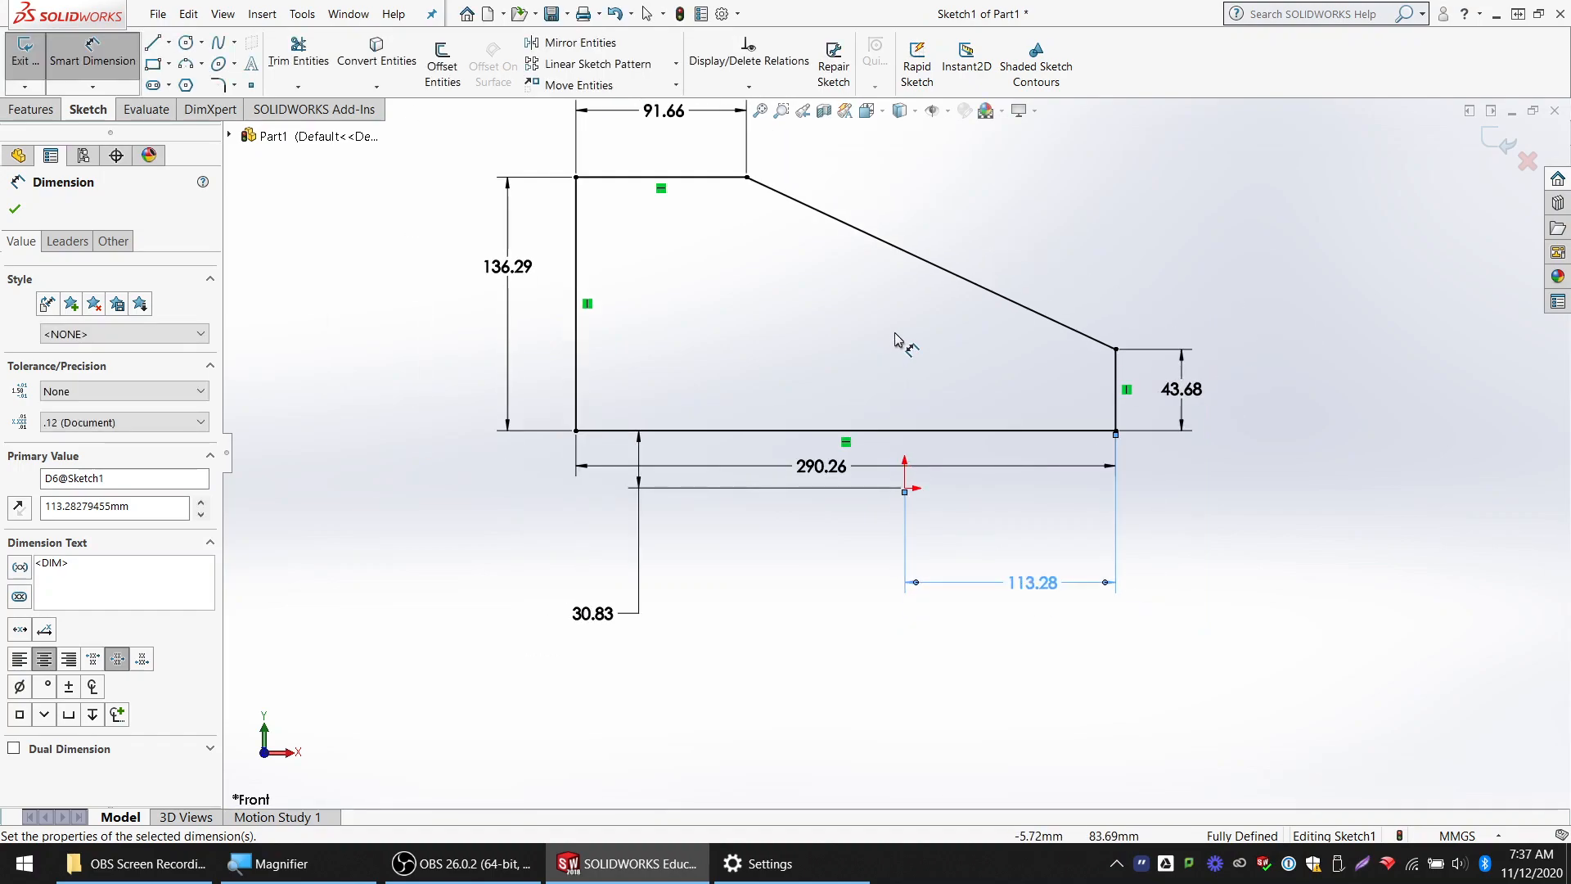
# Try to move the sloped line to check whether the profile is still free to shift
pyautogui.click(989, 294)
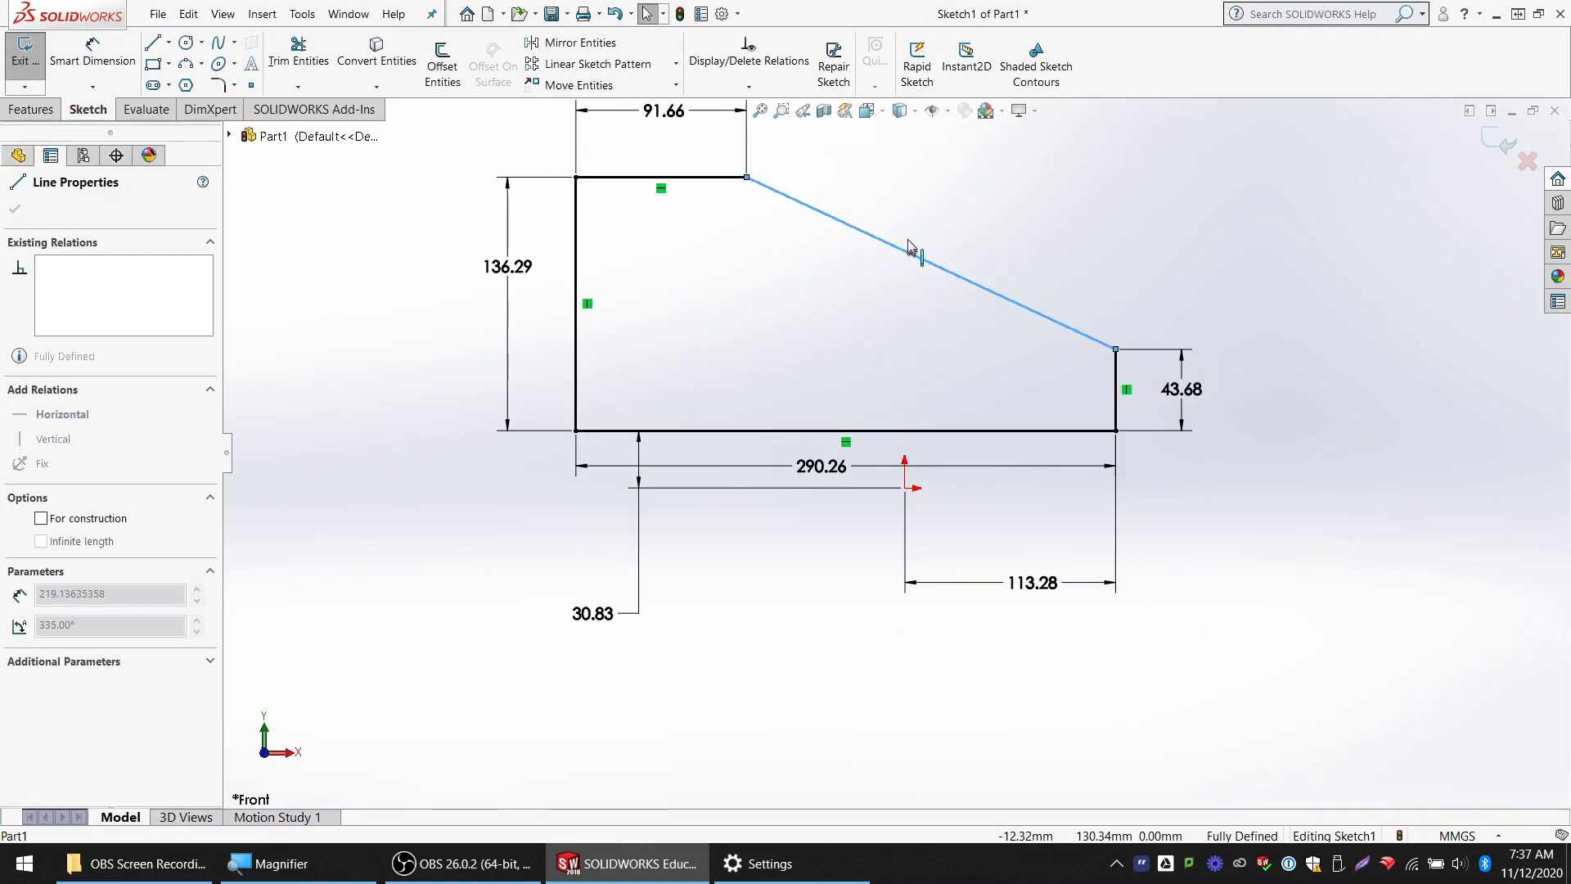
pyautogui.press('f')
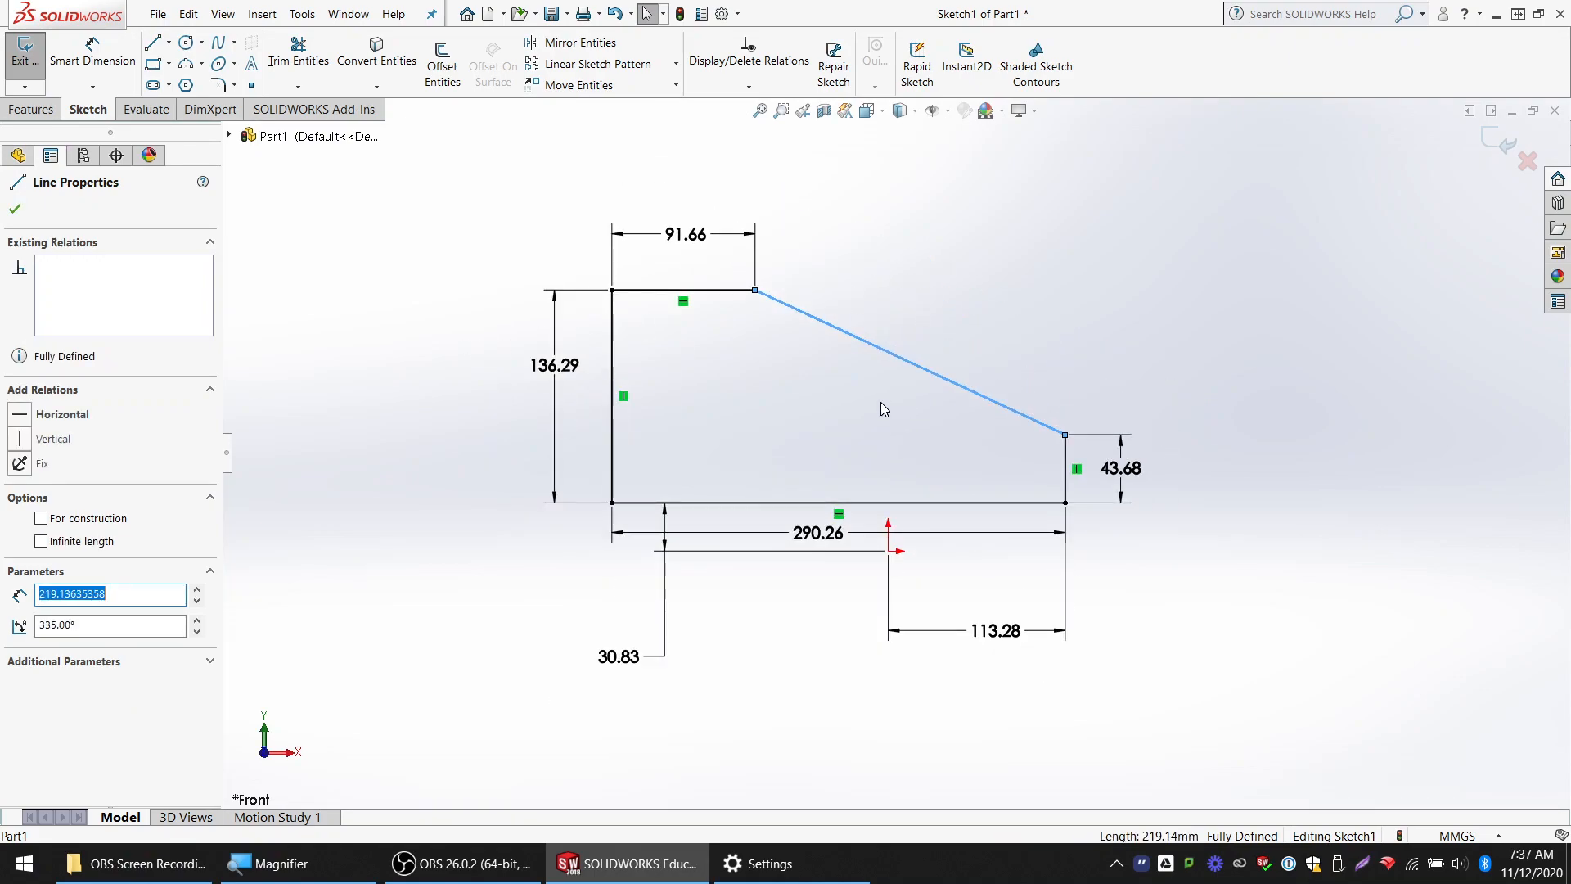
pyautogui.click(1003, 277)
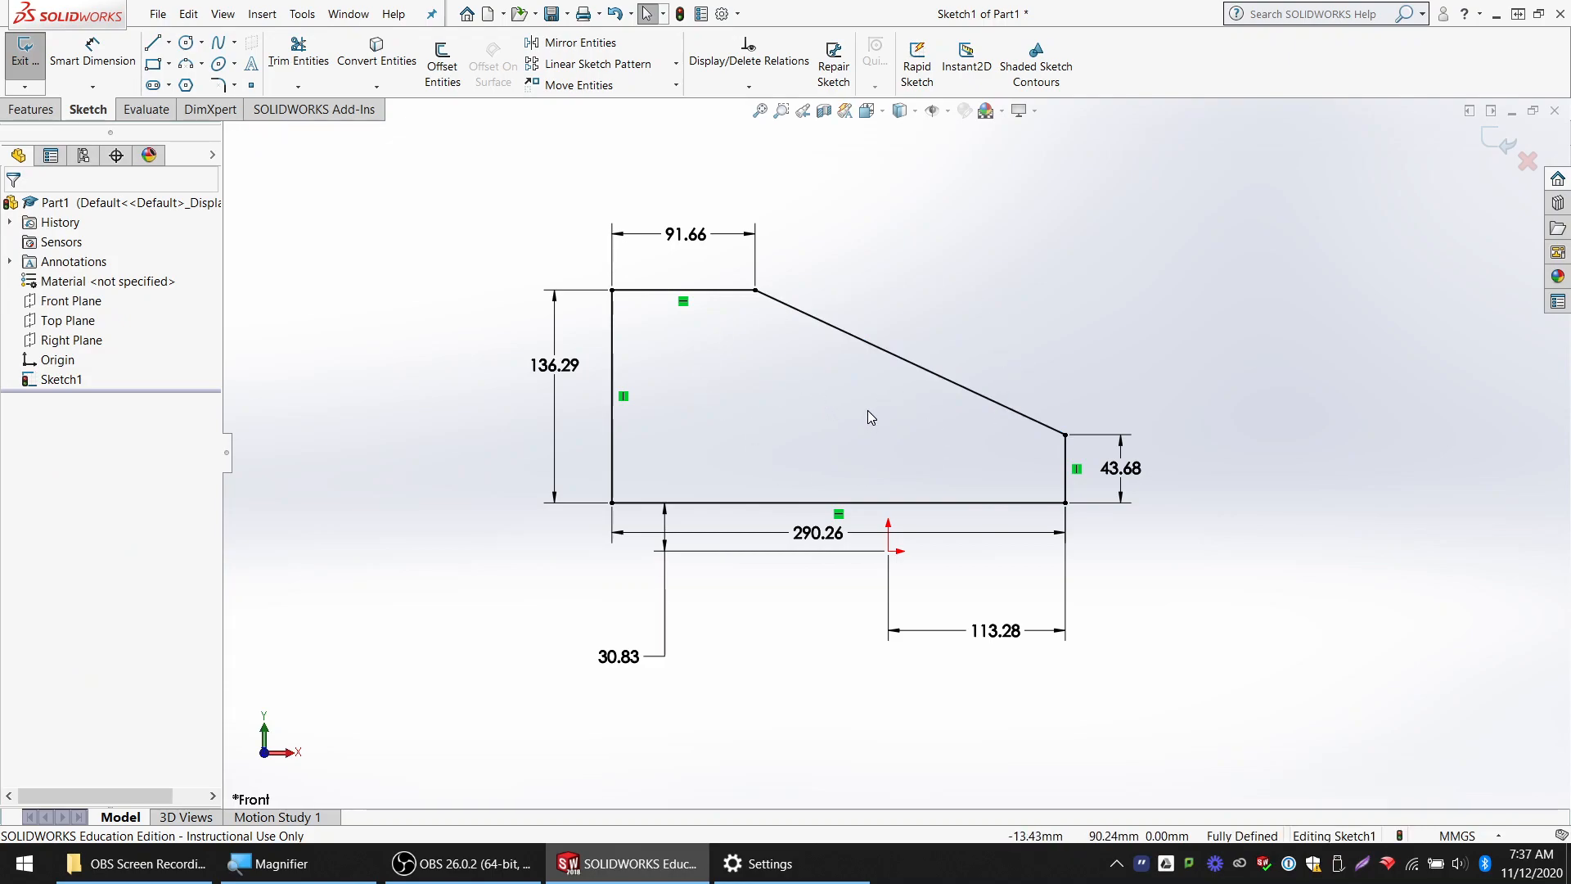
# Delete the entire profile together with all its dimensions
pyautogui.moveTo(428, 199)
pyautogui.mouseDown()
pyautogui.moveTo(1107, 519)
pyautogui.moveTo(1237, 698)
pyautogui.mouseUp()
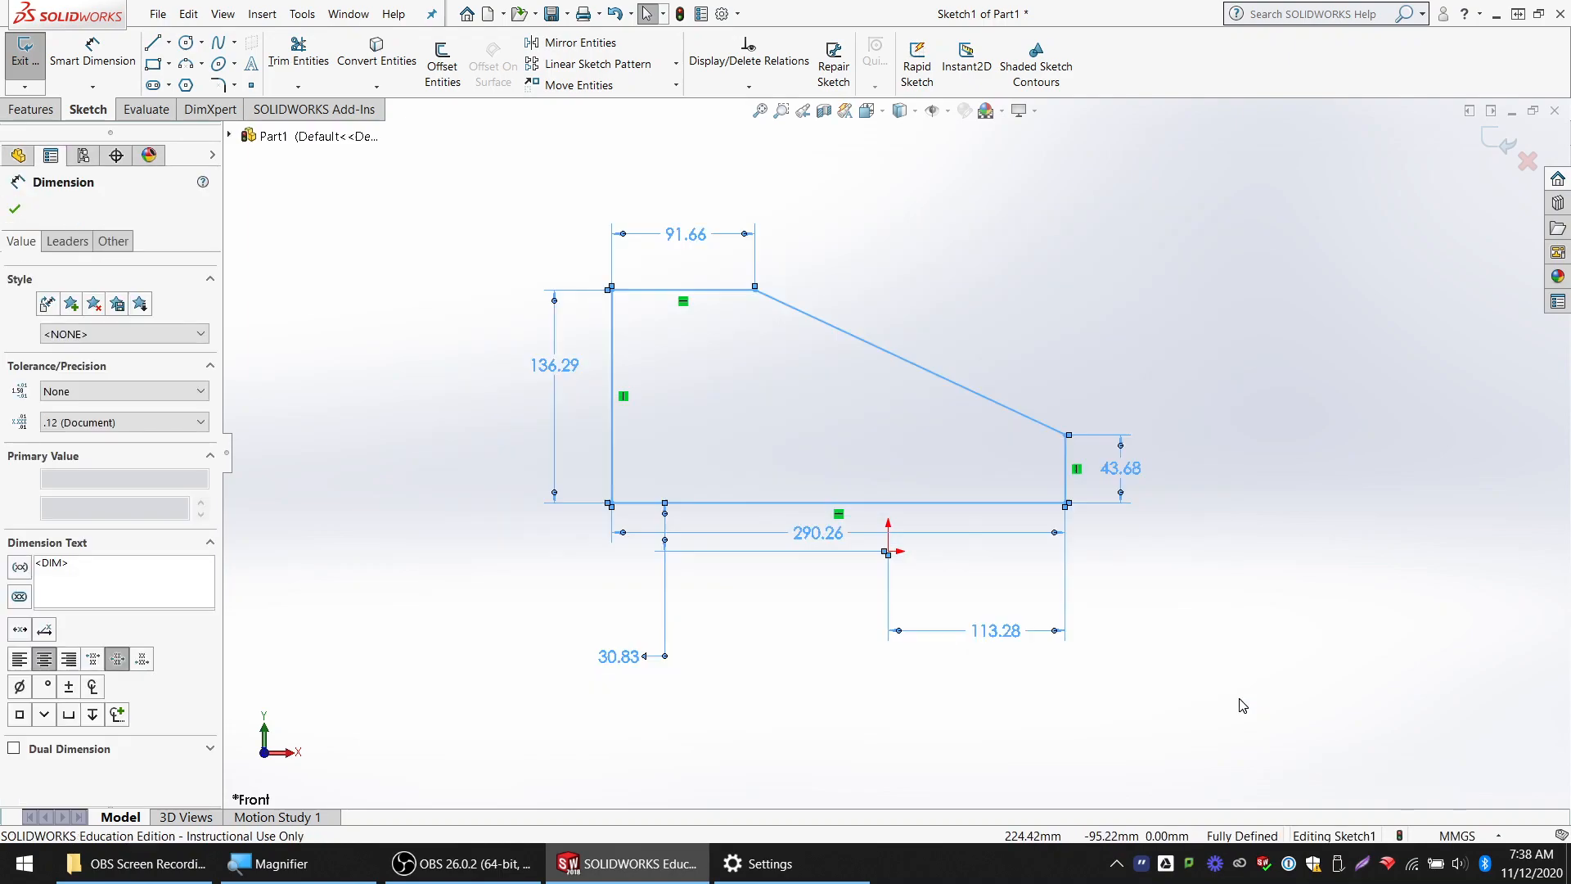
pyautogui.press('Delete')
pyautogui.scroll(-3, 868, 570)
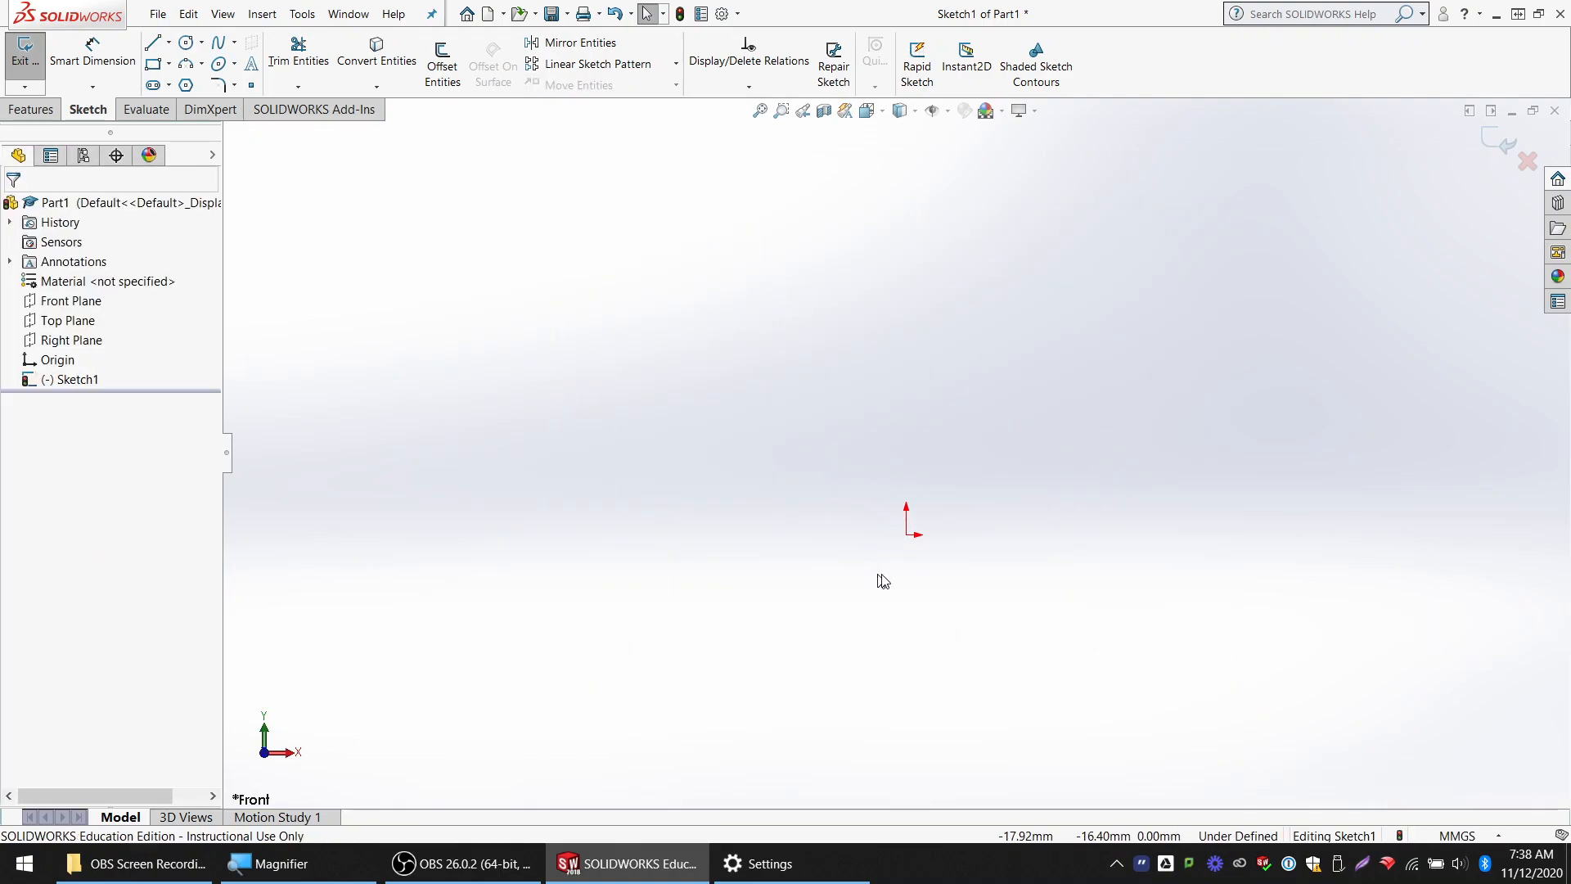
# Draw a corner rectangle about 130 by 79 mm, with its lower right corner on the origin
pyautogui.click(156, 63)
pyautogui.moveTo(909, 486)
pyautogui.mouseDown()
pyautogui.moveTo(405, 204)
pyautogui.moveTo(394, 173)
pyautogui.mouseUp()
pyautogui.scroll(3, 620, 307)
# Add Smart Dimensions to the new rectangle's top and left edges, keeping their drawn lengths
pyautogui.click(93, 54)
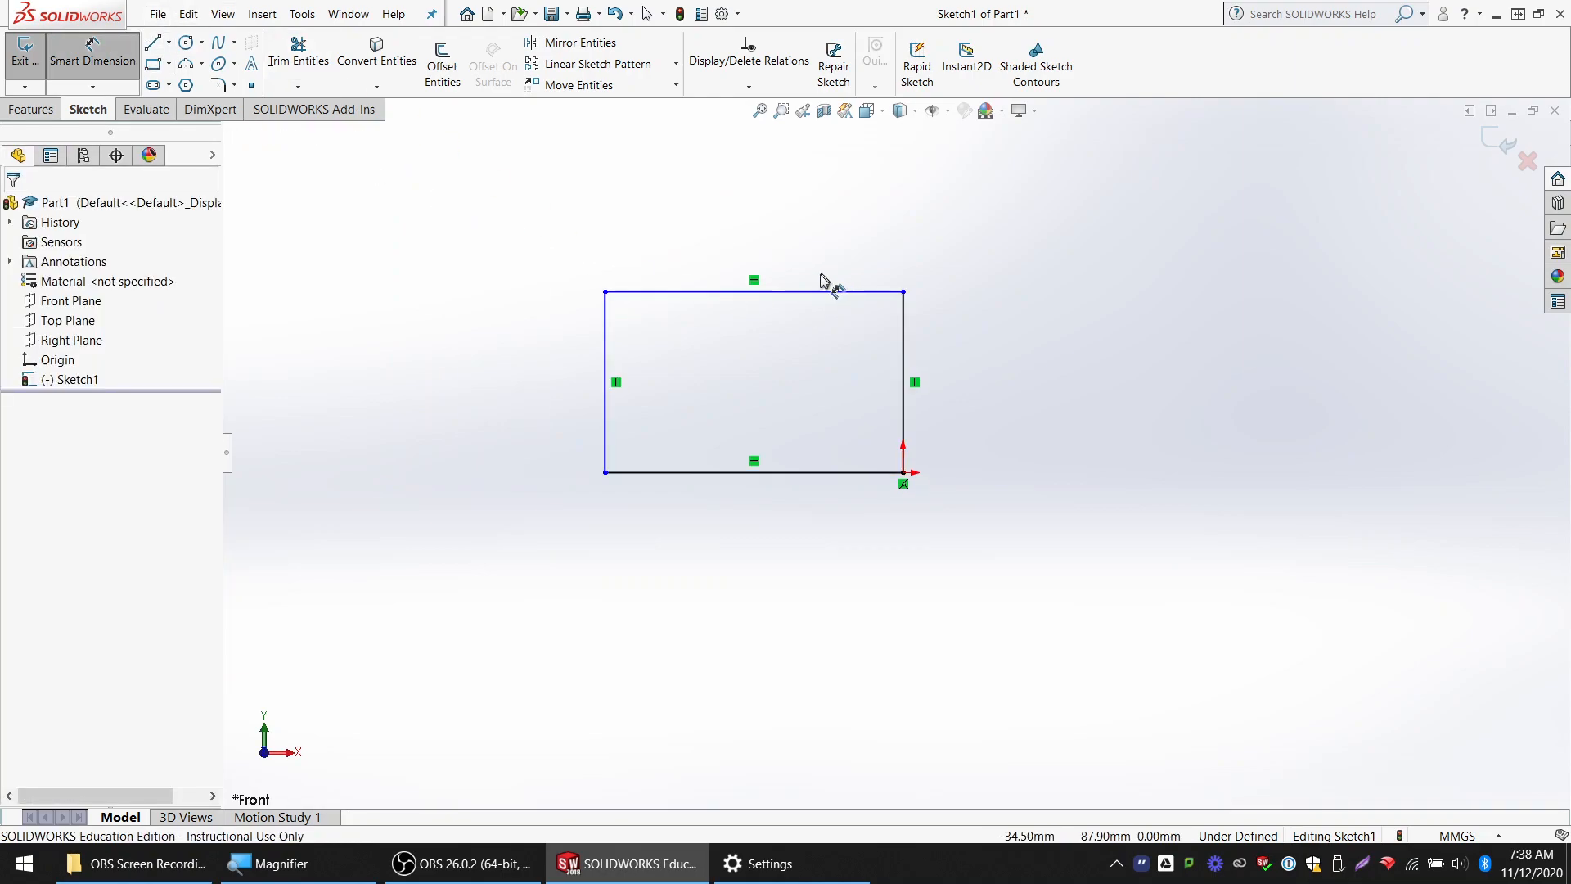
pyautogui.click(828, 290)
pyautogui.click(831, 248)
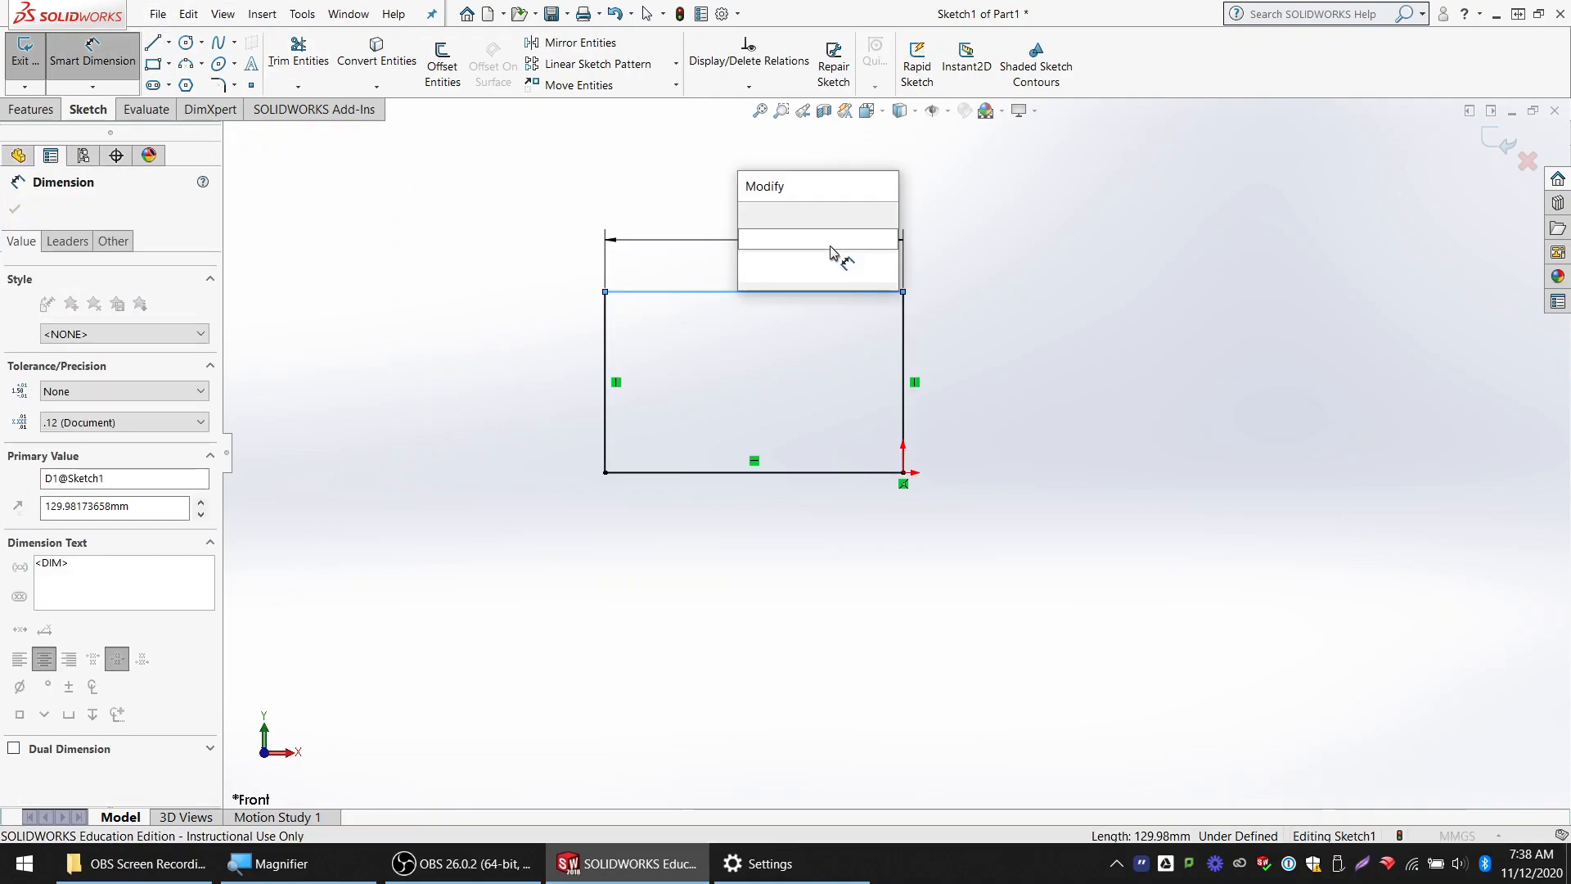
pyautogui.press('Return')
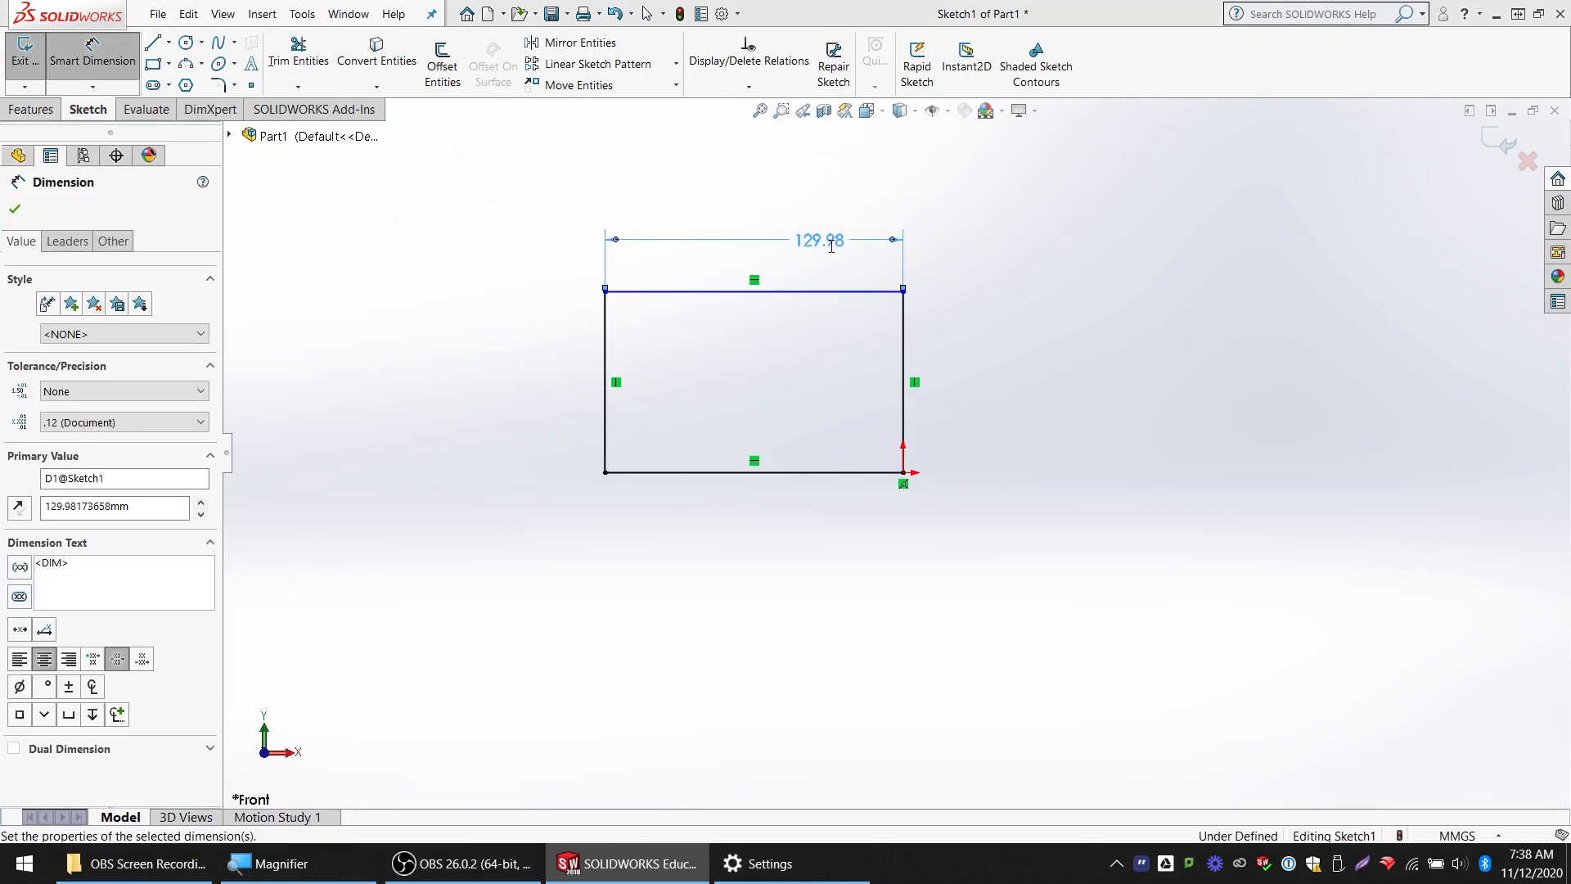
pyautogui.click(606, 339)
pyautogui.click(528, 337)
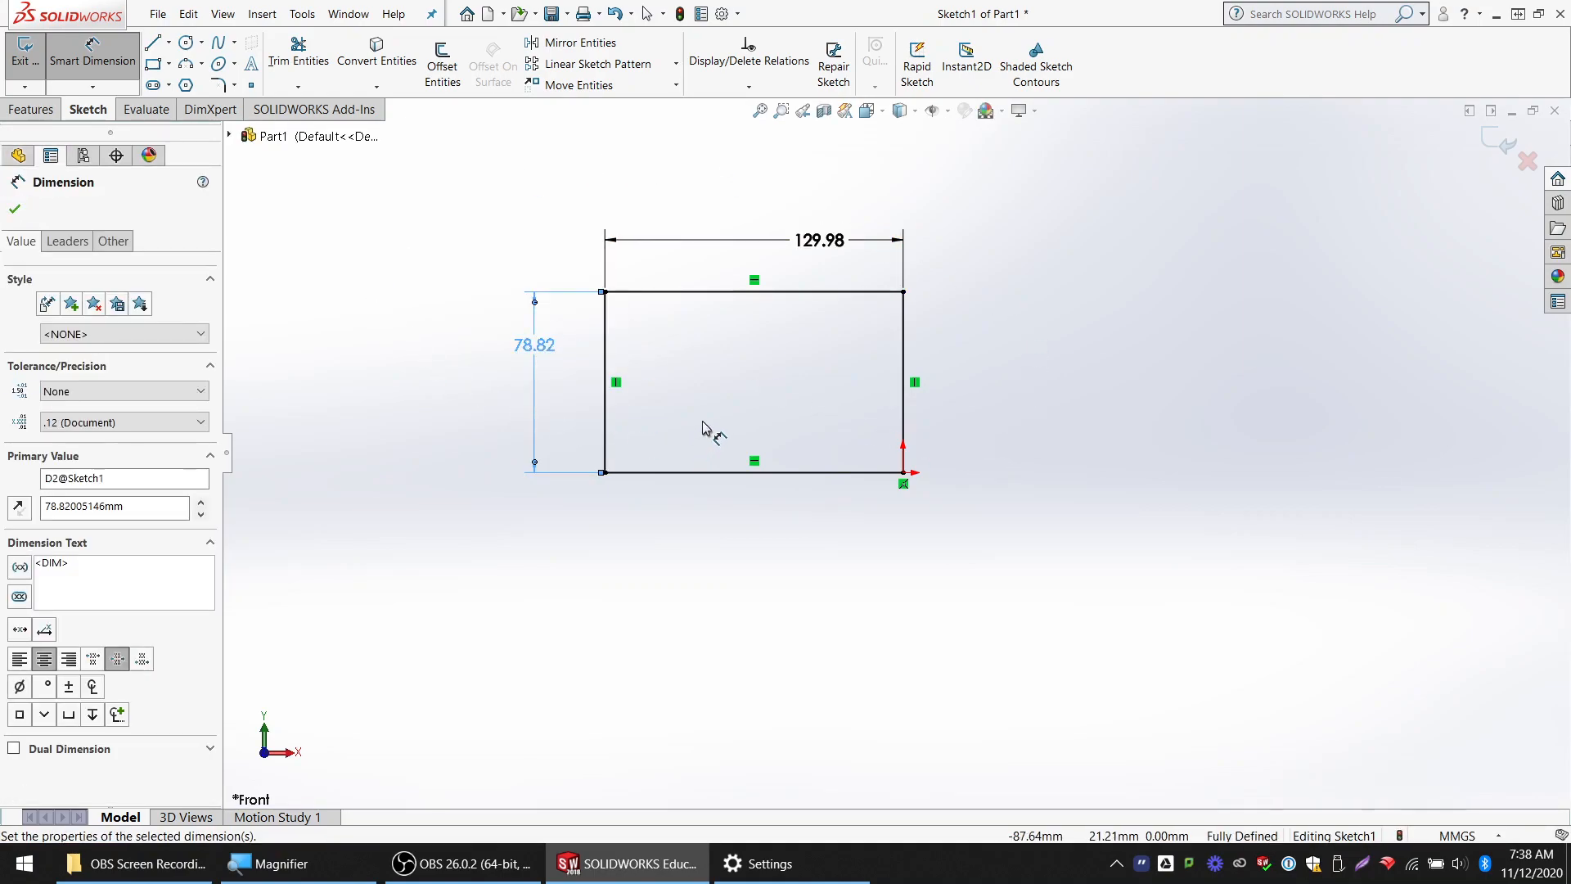
pyautogui.press('Escape')
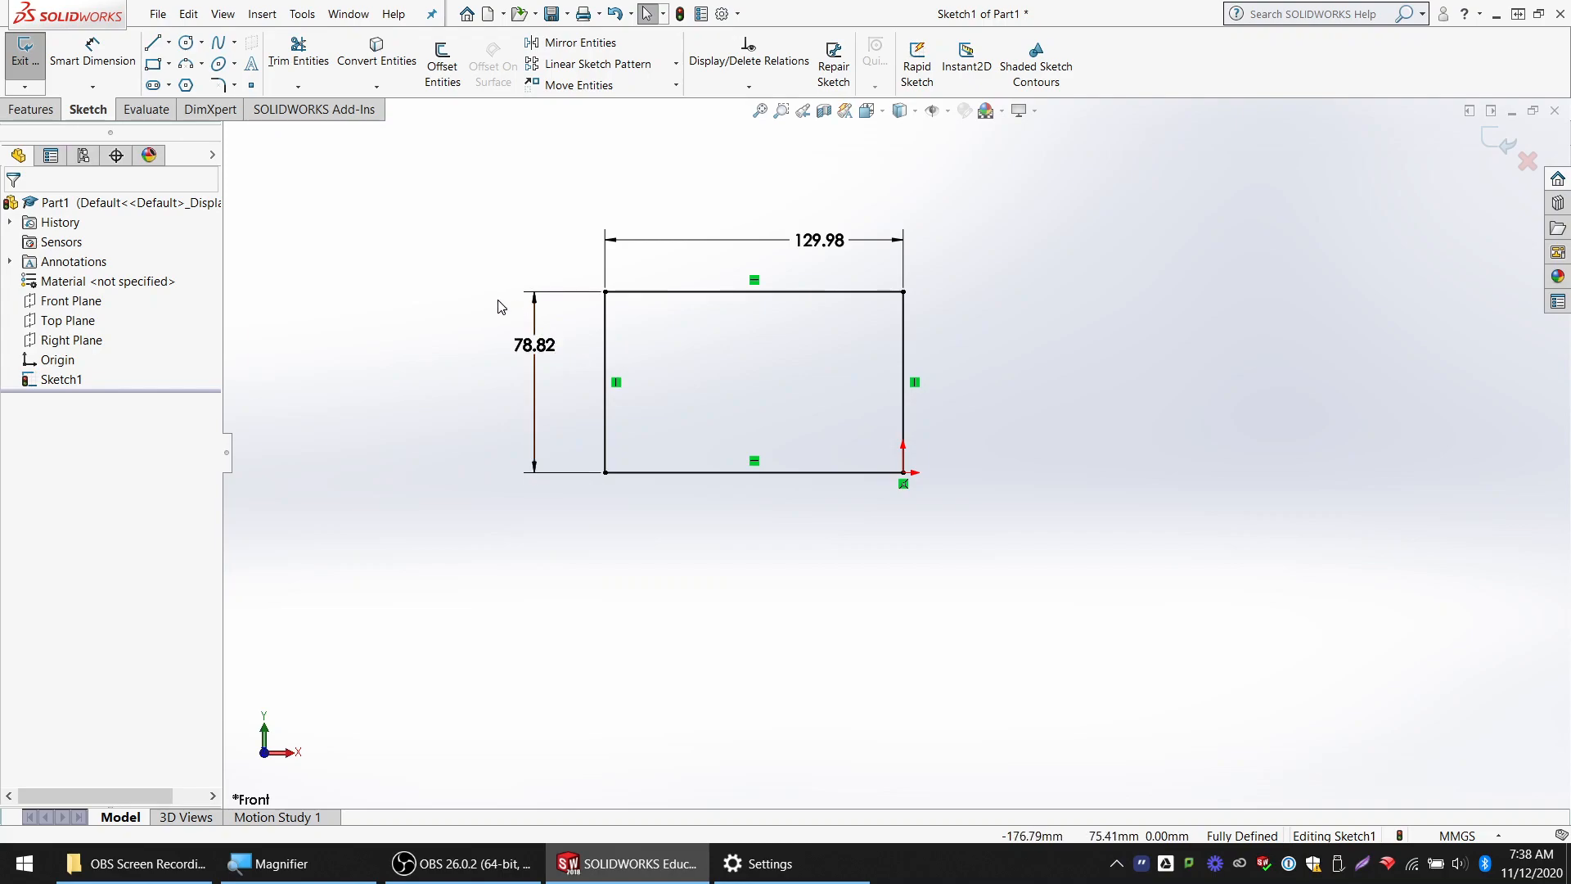
# Draw a circle with a radius of about 43 mm to the right of the rectangle
pyautogui.click(187, 42)
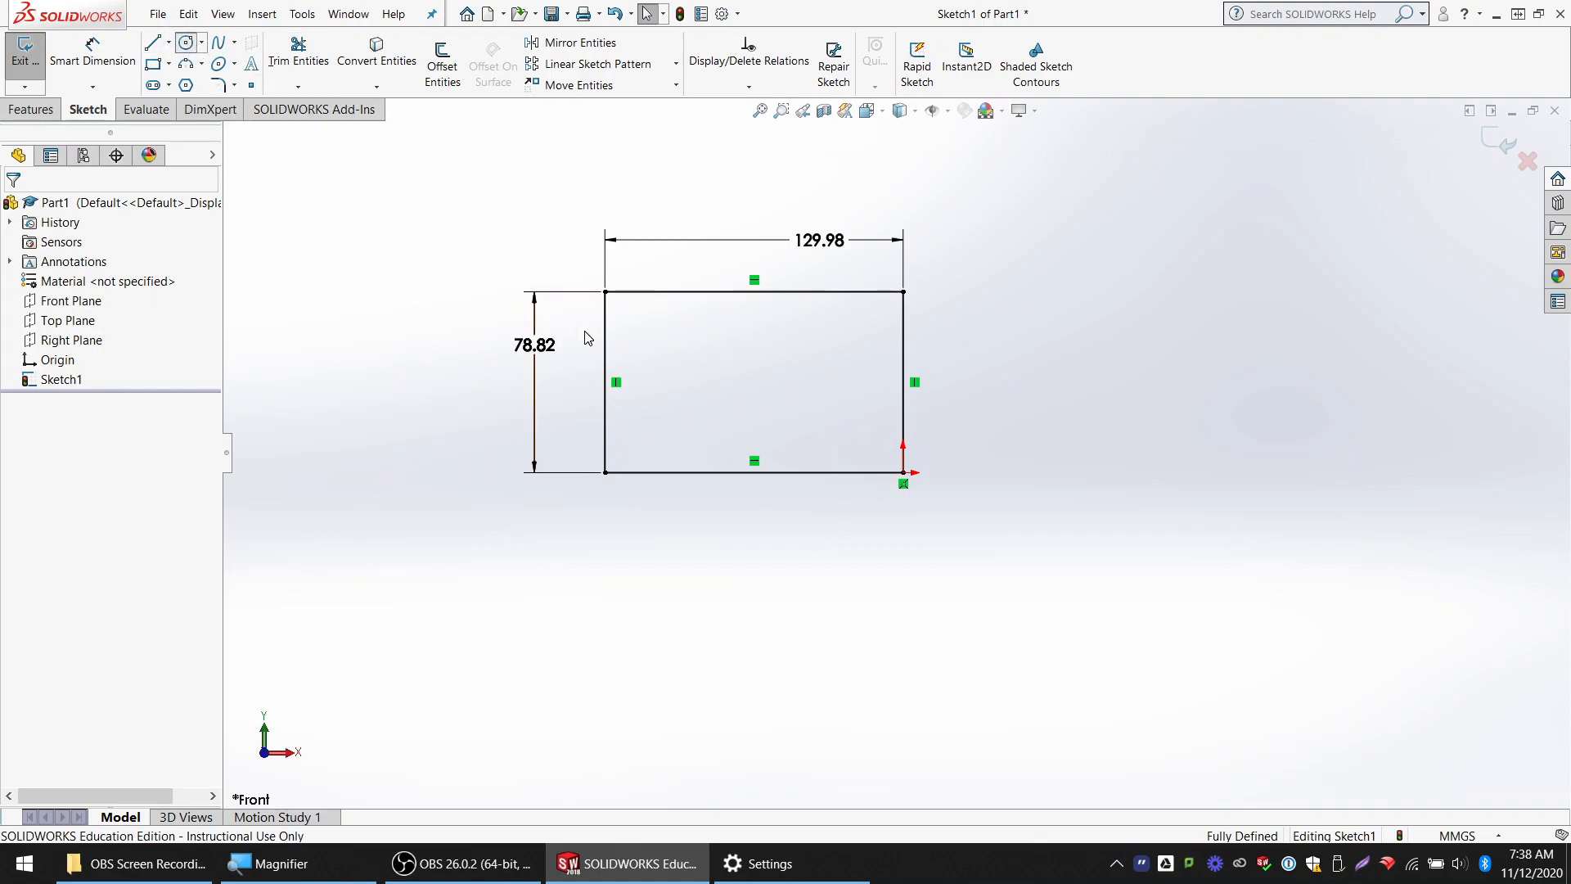
pyautogui.moveTo(1093, 377); pyautogui.dragTo(1152, 459)
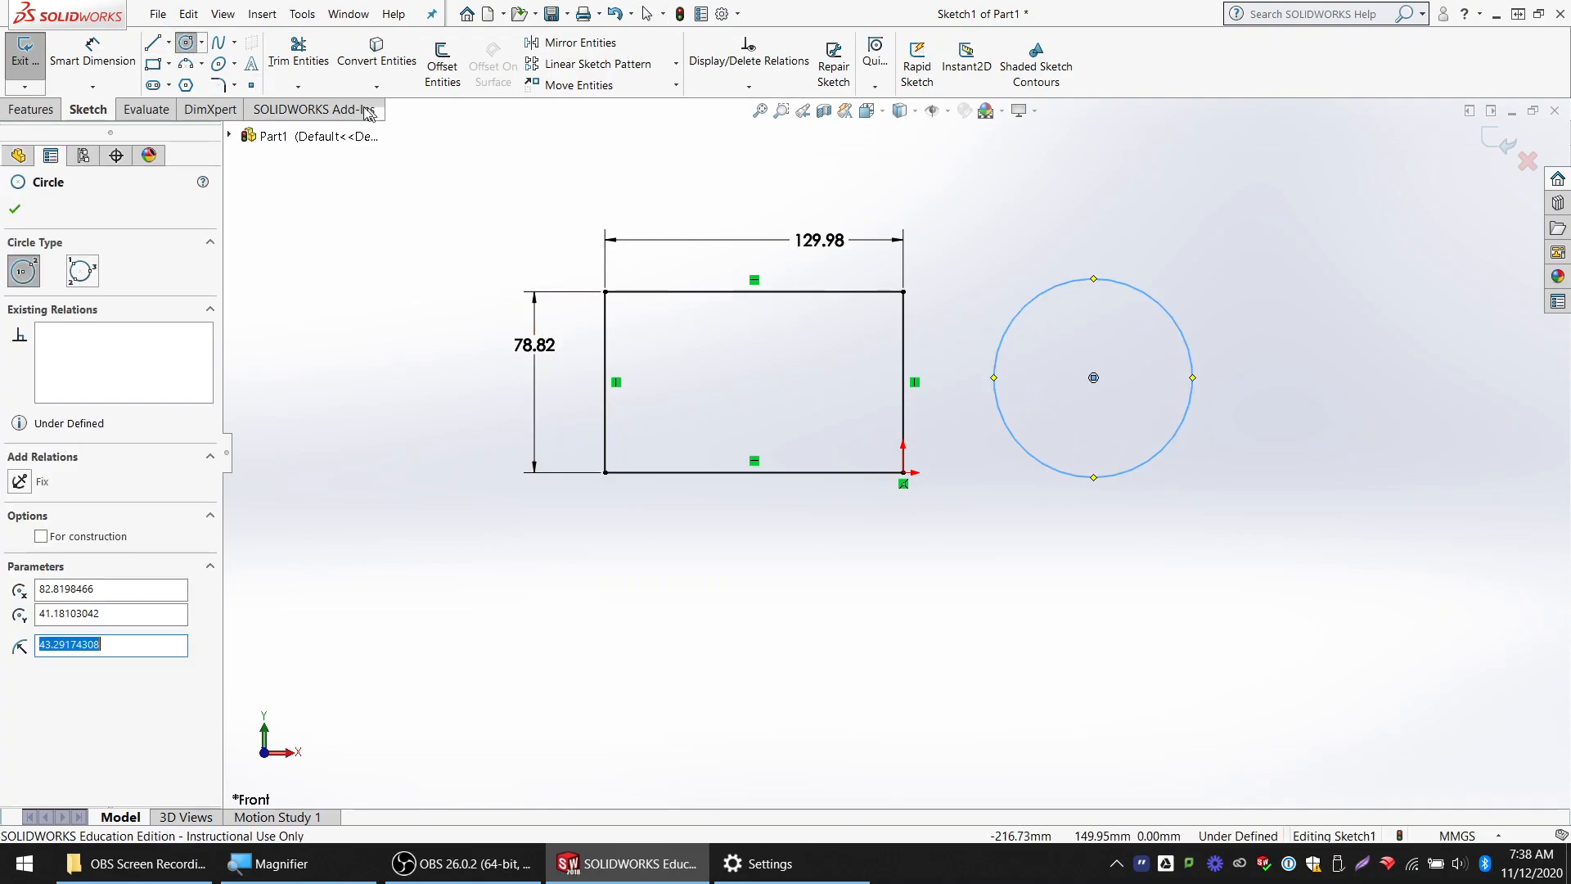
# Try to add a Smart Dimension between the circle's centre point and its circumference
pyautogui.click(115, 68)
pyautogui.scroll(-4, 1145, 381)
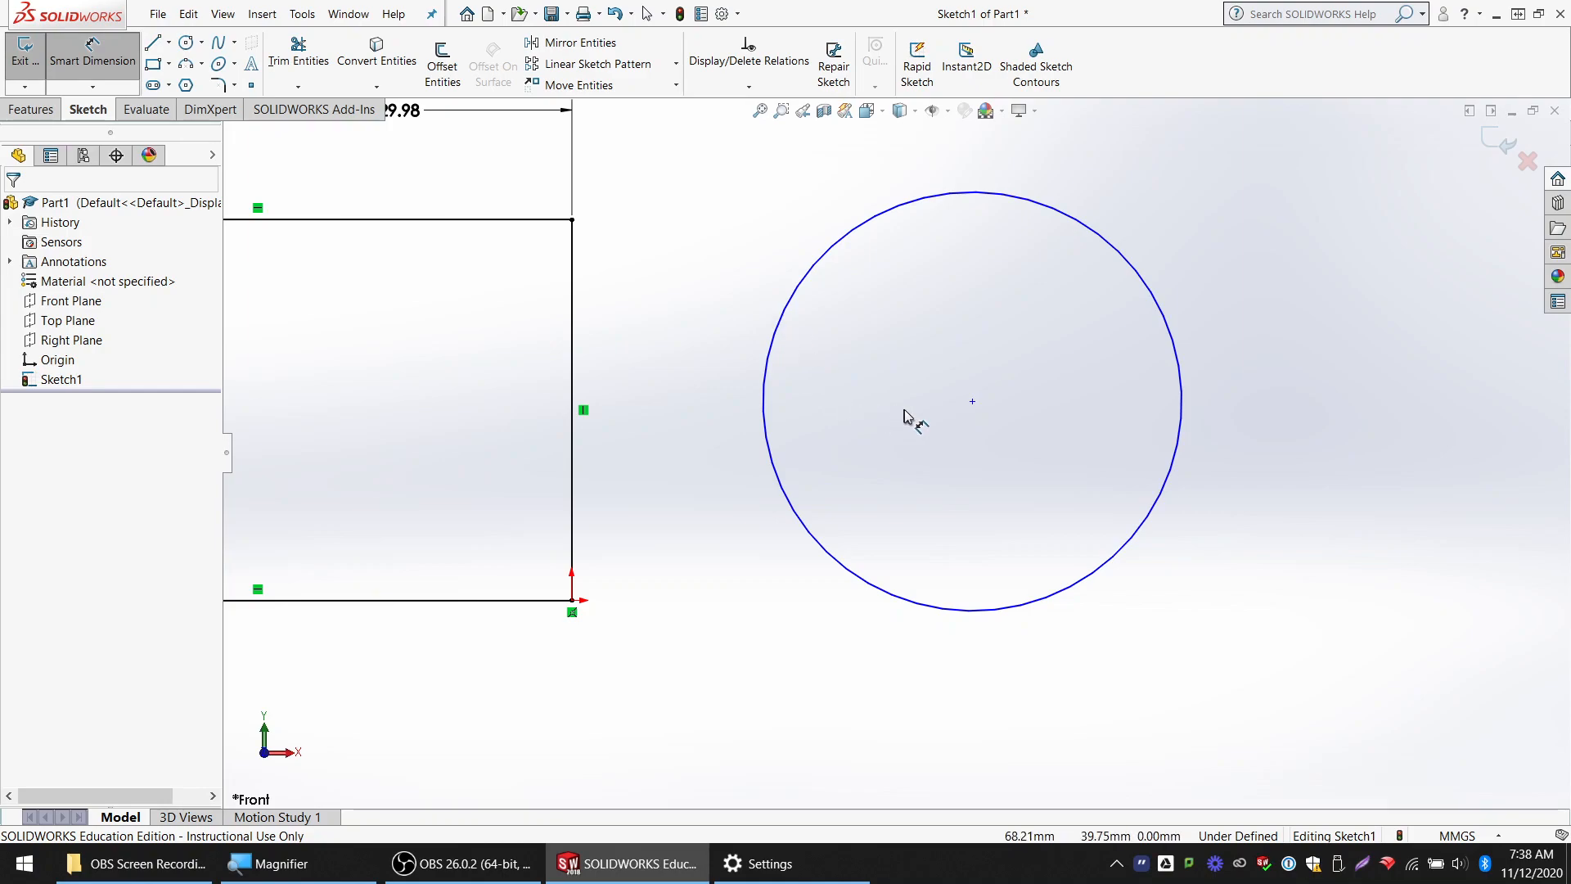
pyautogui.click(973, 402)
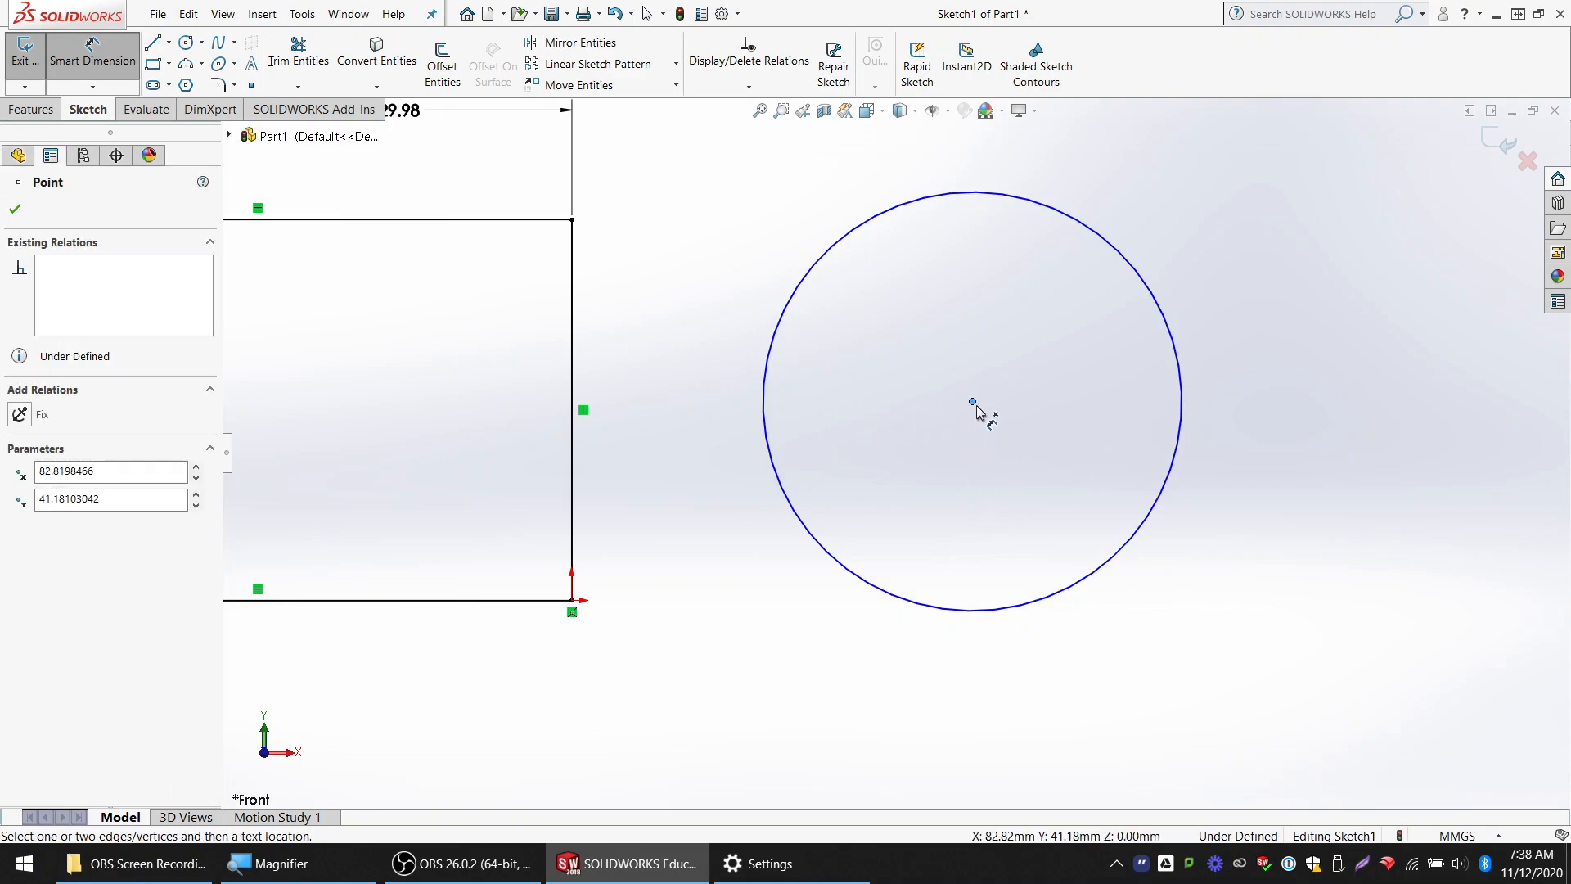
pyautogui.scroll(1, 986, 436)
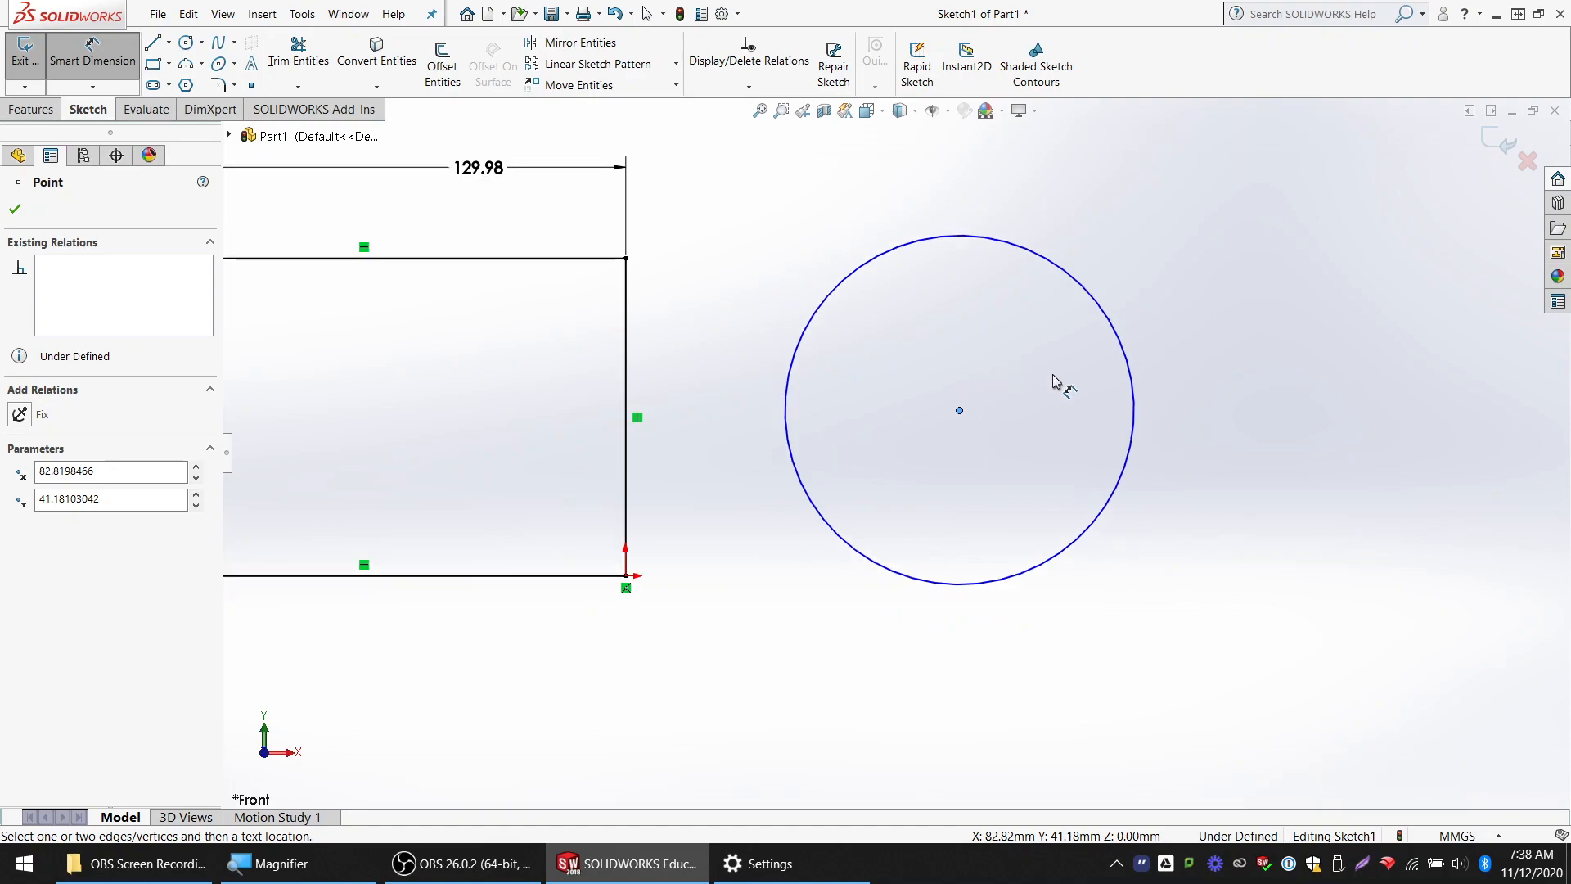
pyautogui.scroll(1, 973, 387)
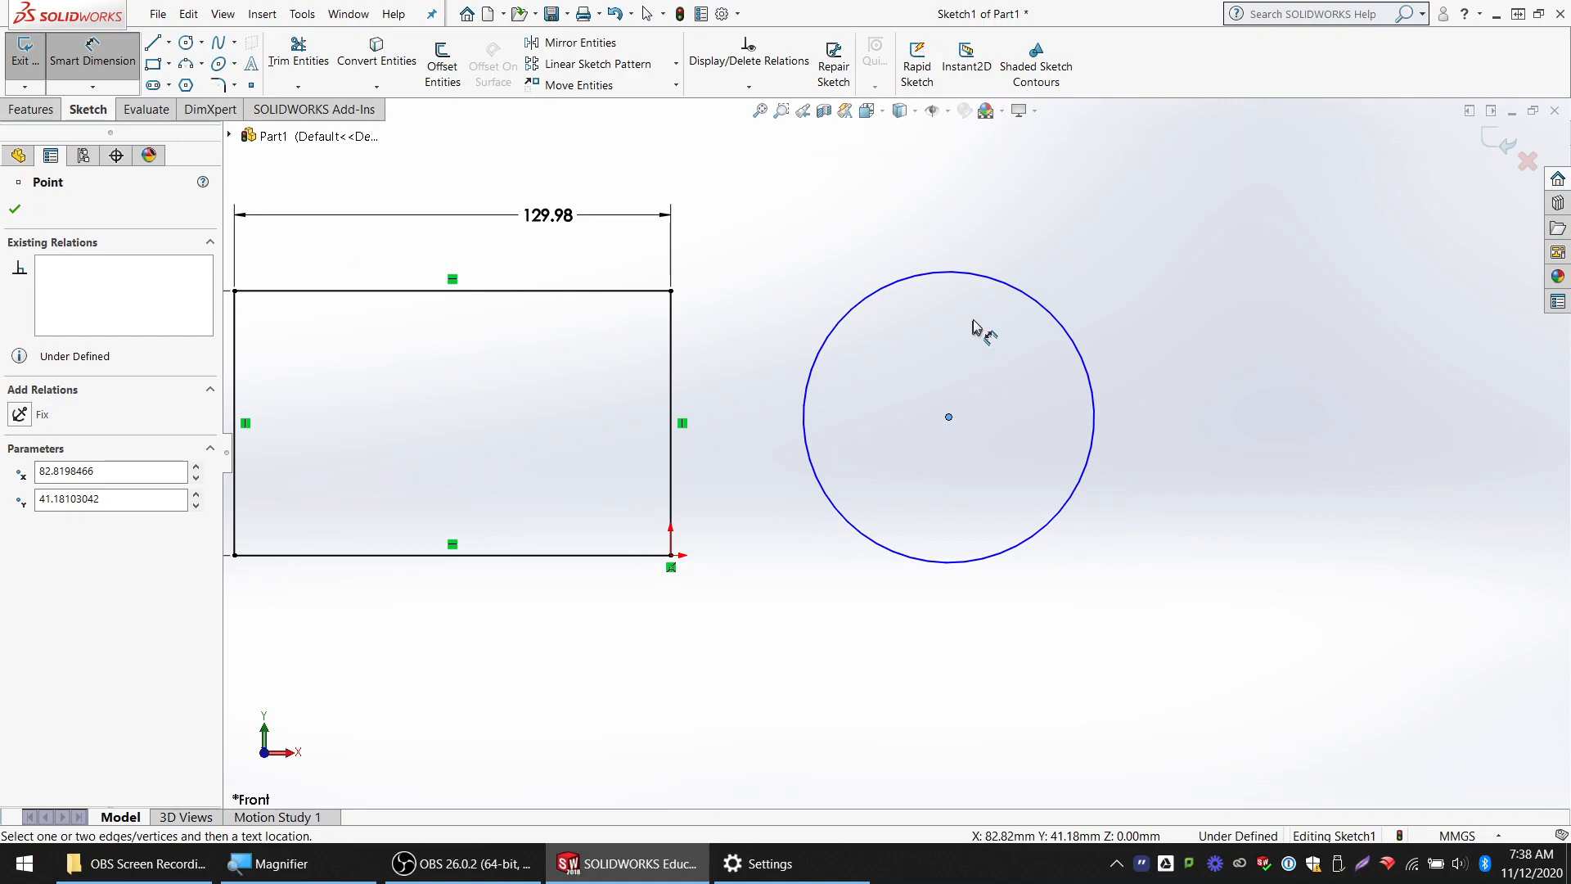
pyautogui.click(991, 282)
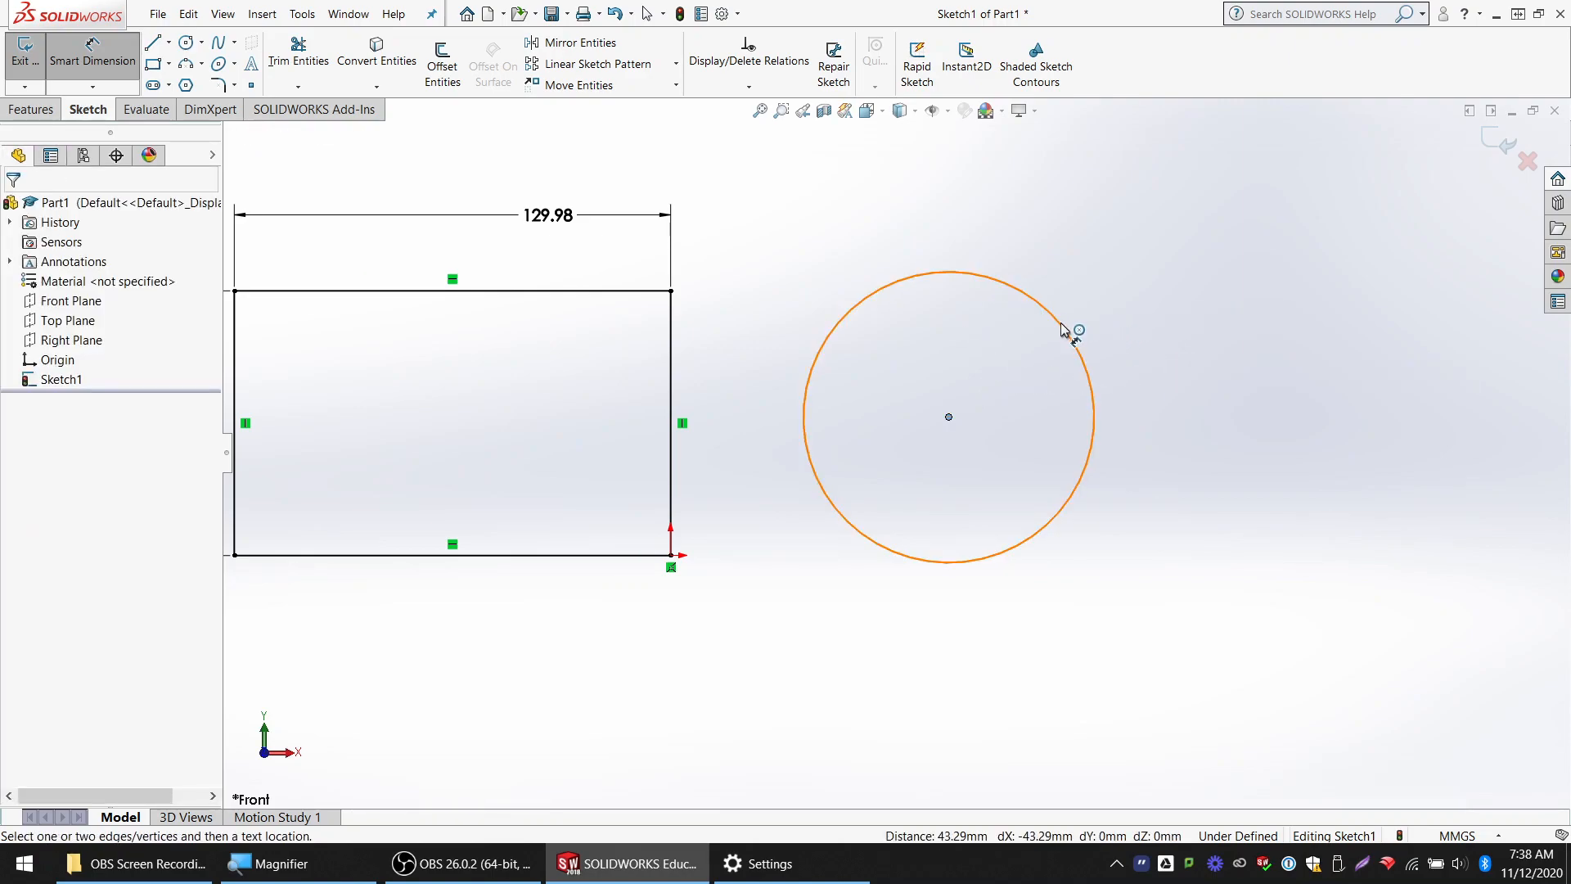
pyautogui.click(949, 417)
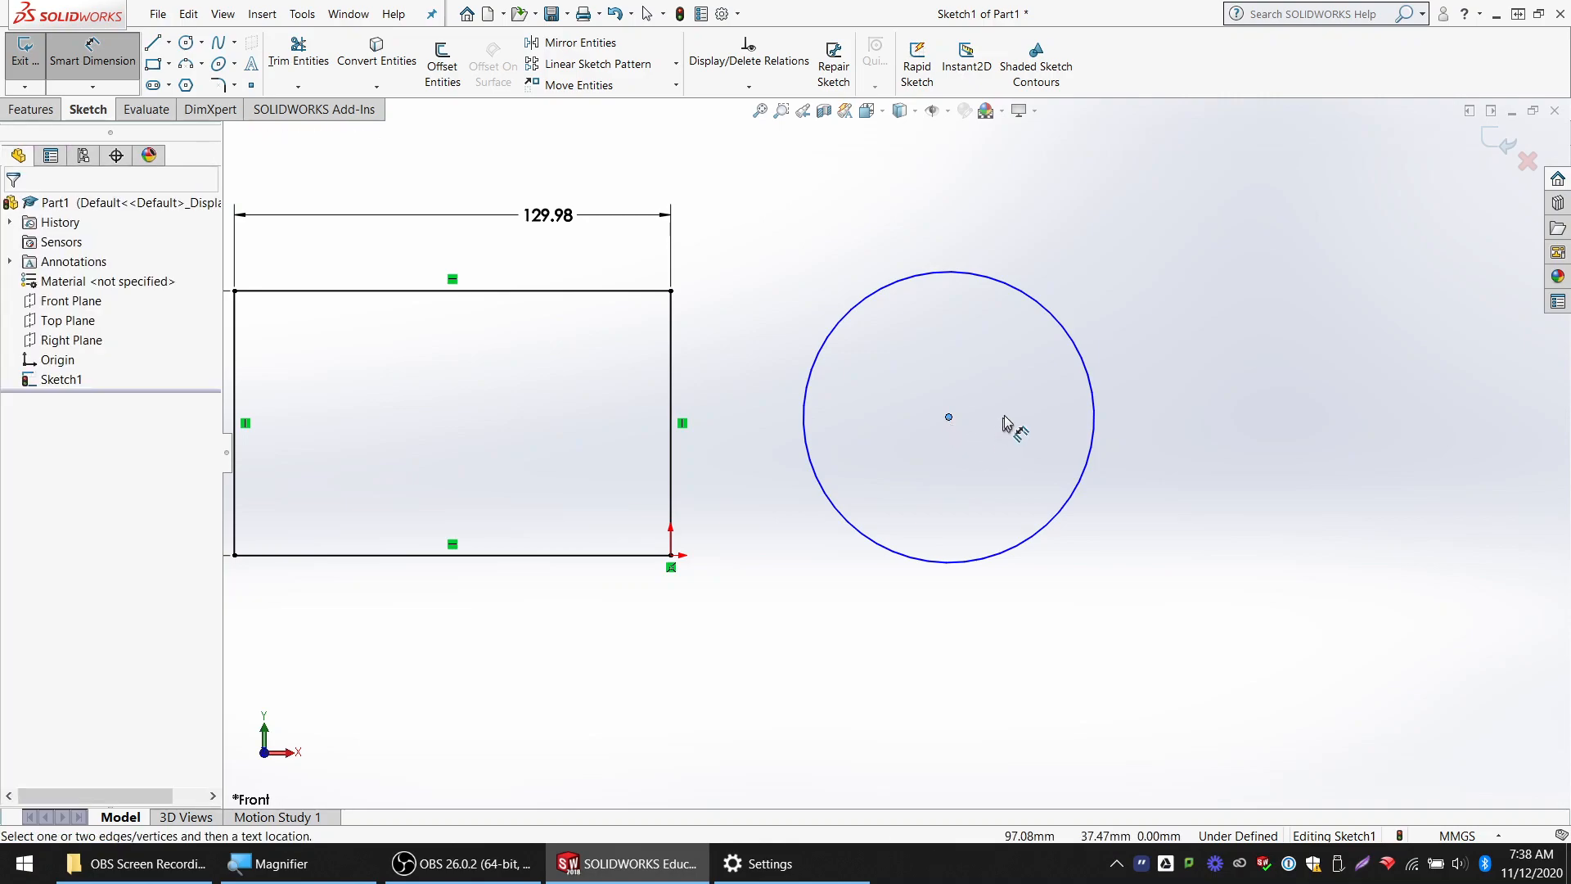
pyautogui.click(1059, 327)
pyautogui.press('Escape')
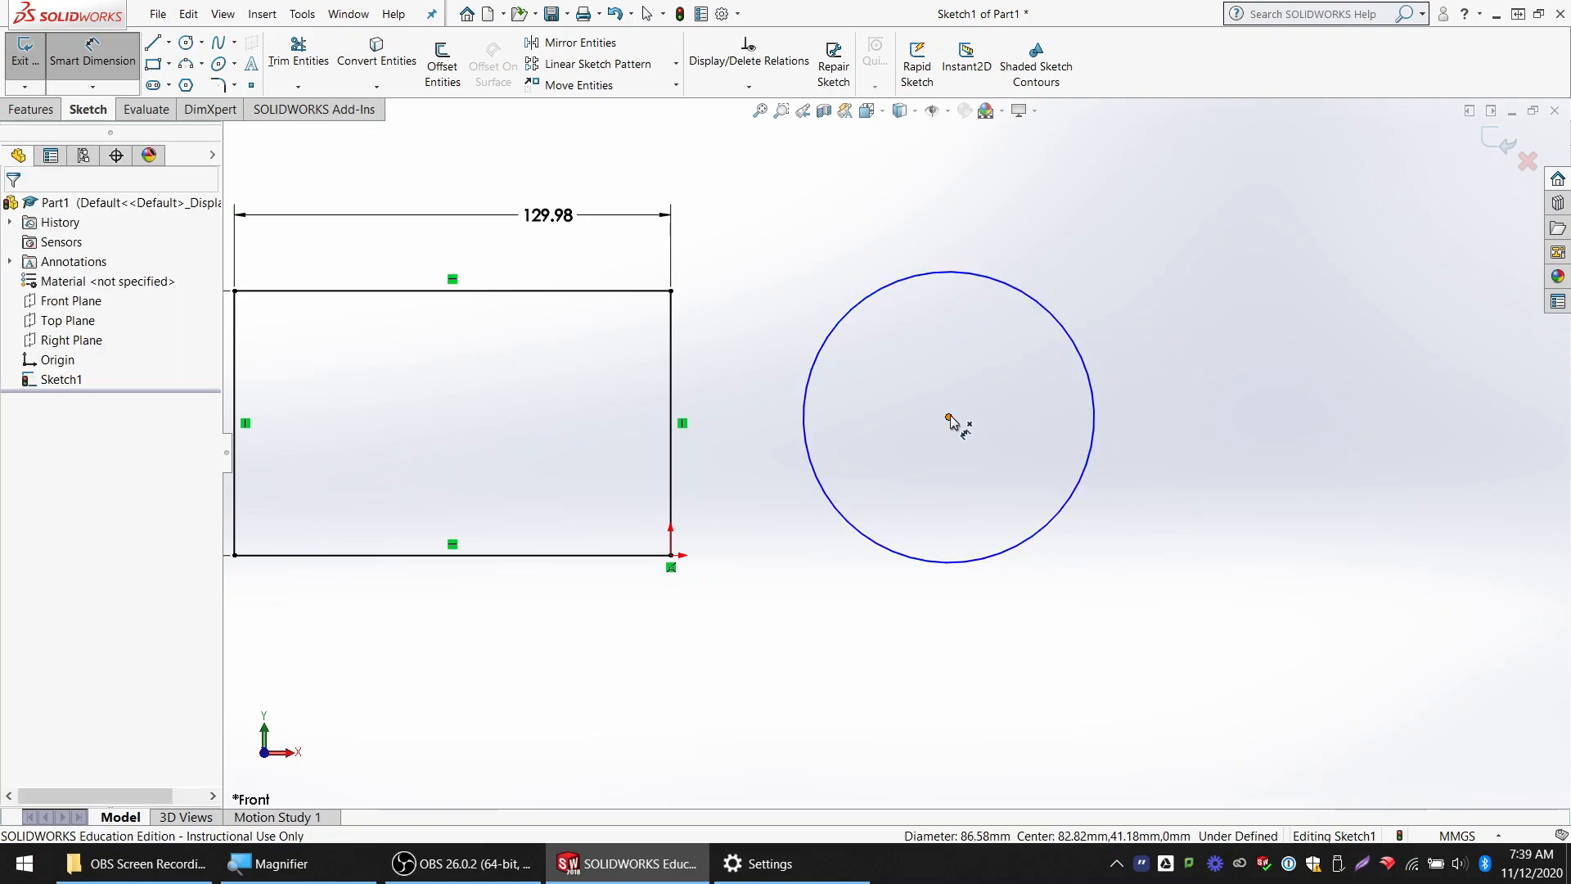
# Add a horizontal Smart Dimension from the circle's centre to the rectangle's right edge, placed below the geometry, keeping the drawn distance
pyautogui.click(949, 420)
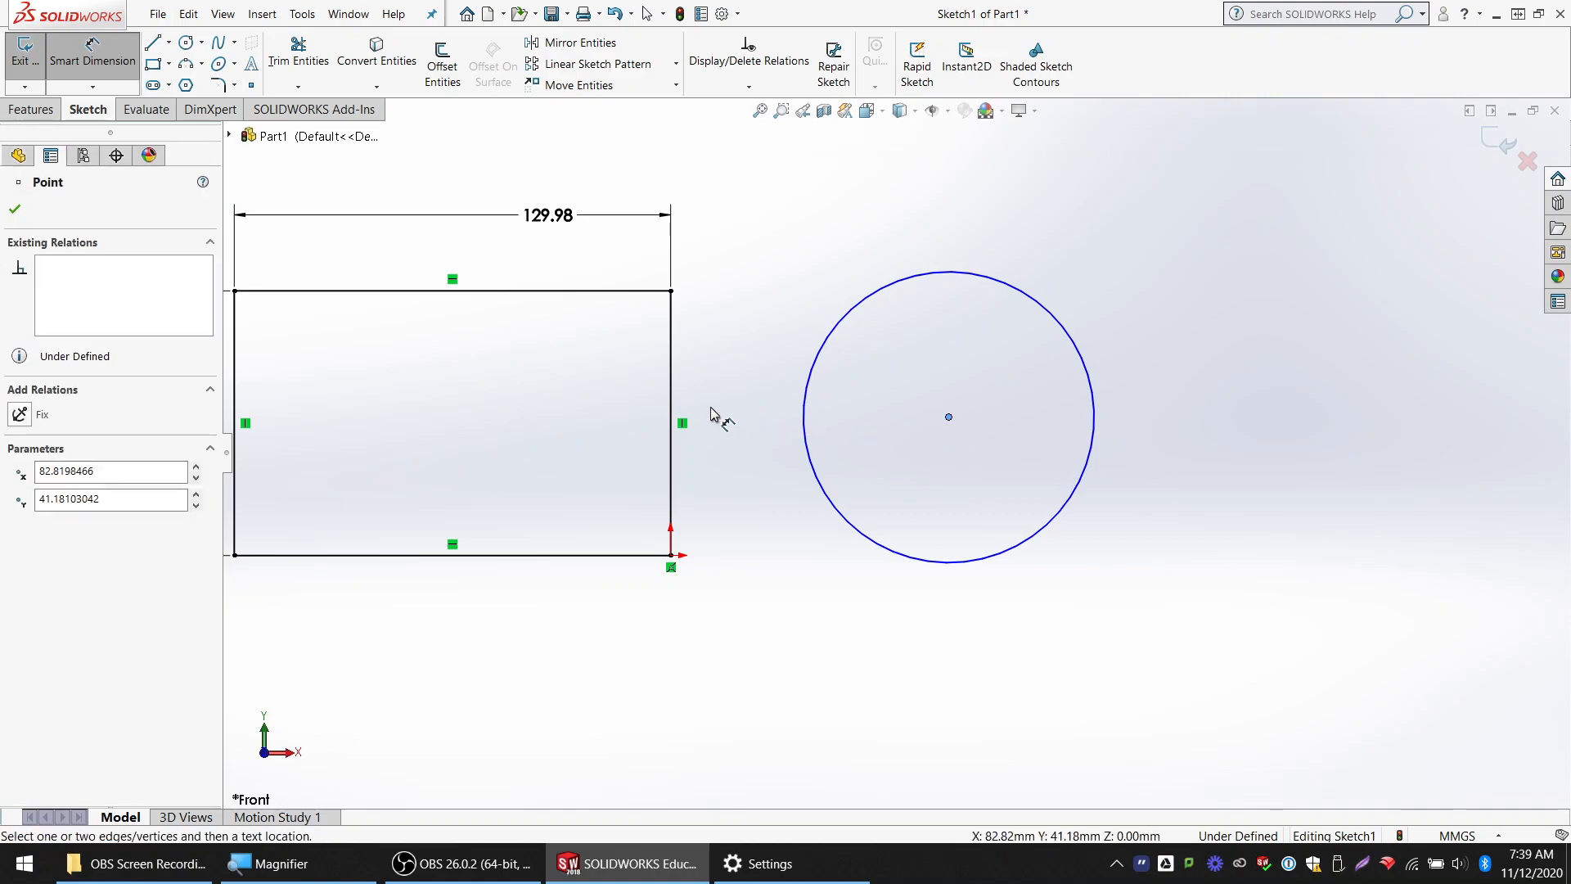
pyautogui.click(671, 417)
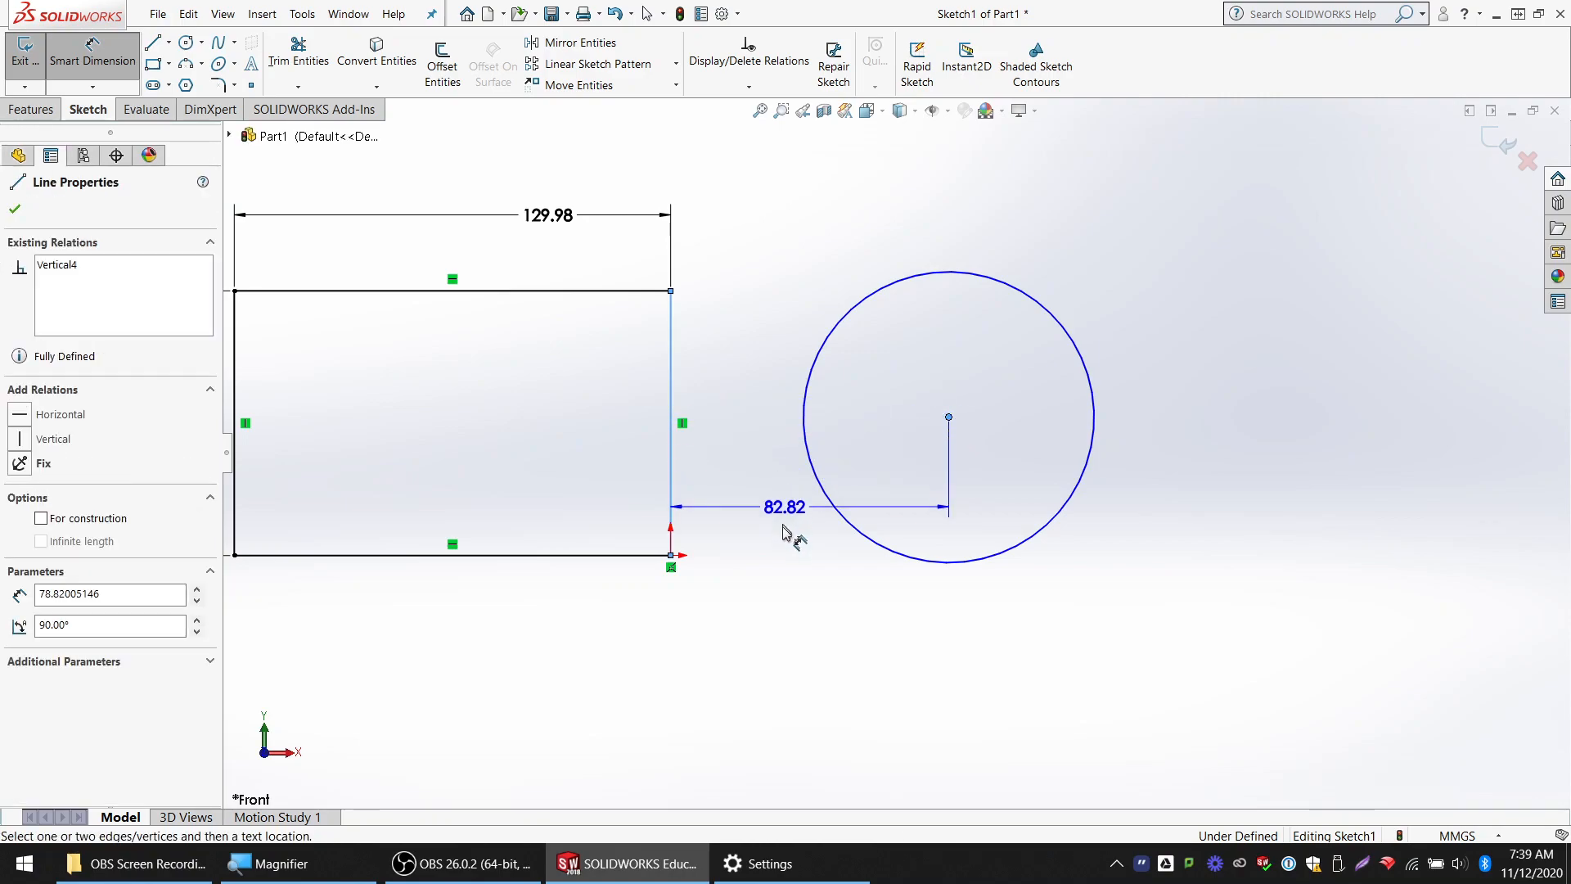
pyautogui.click(818, 697)
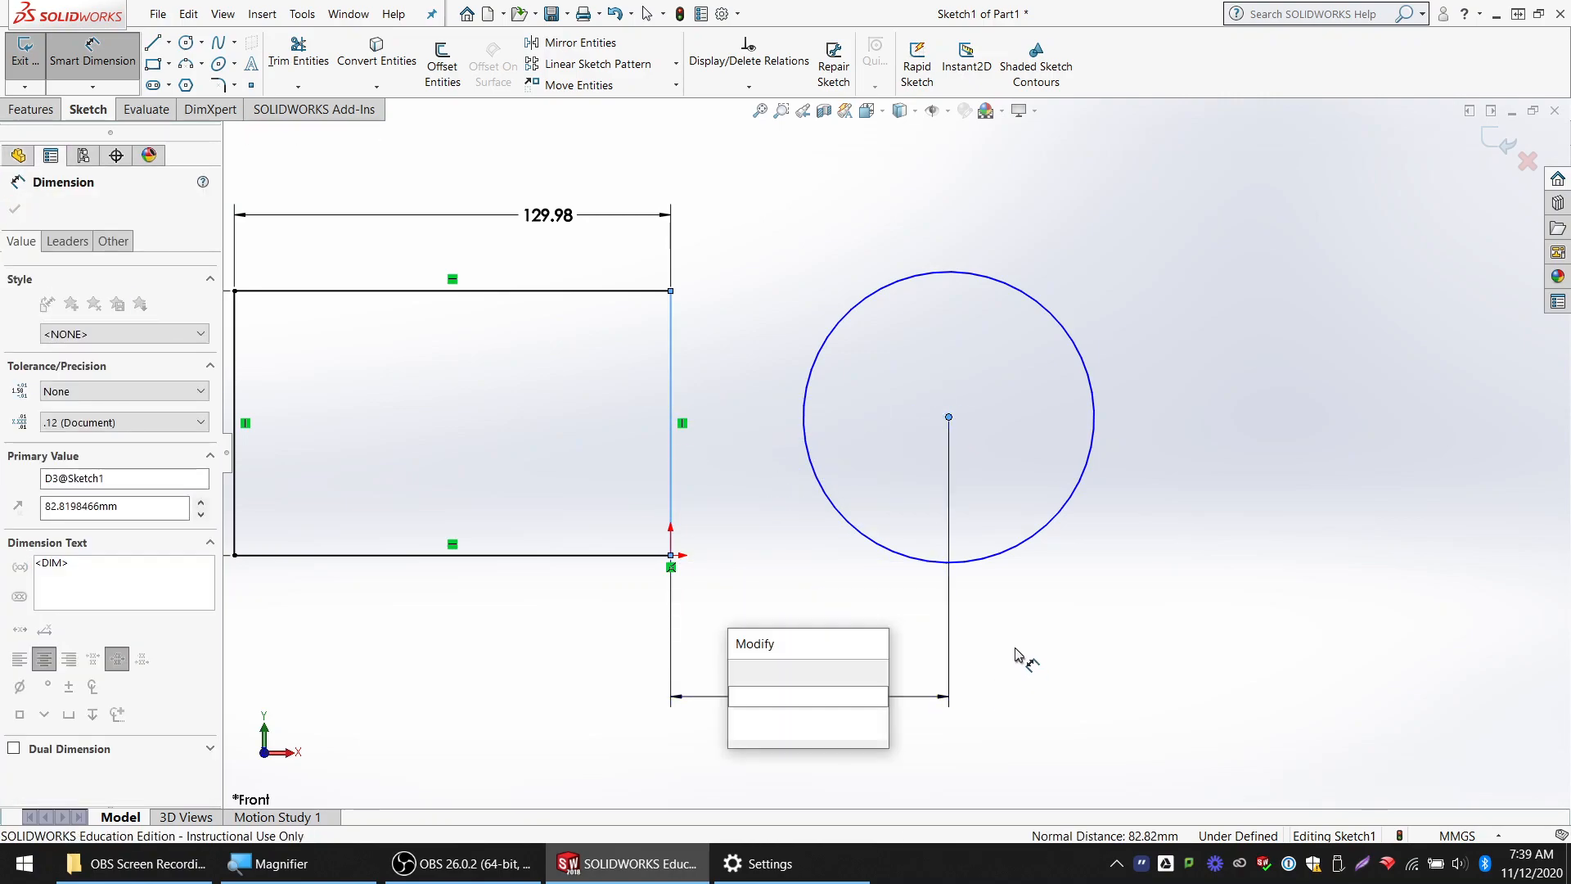
pyautogui.press('Return')
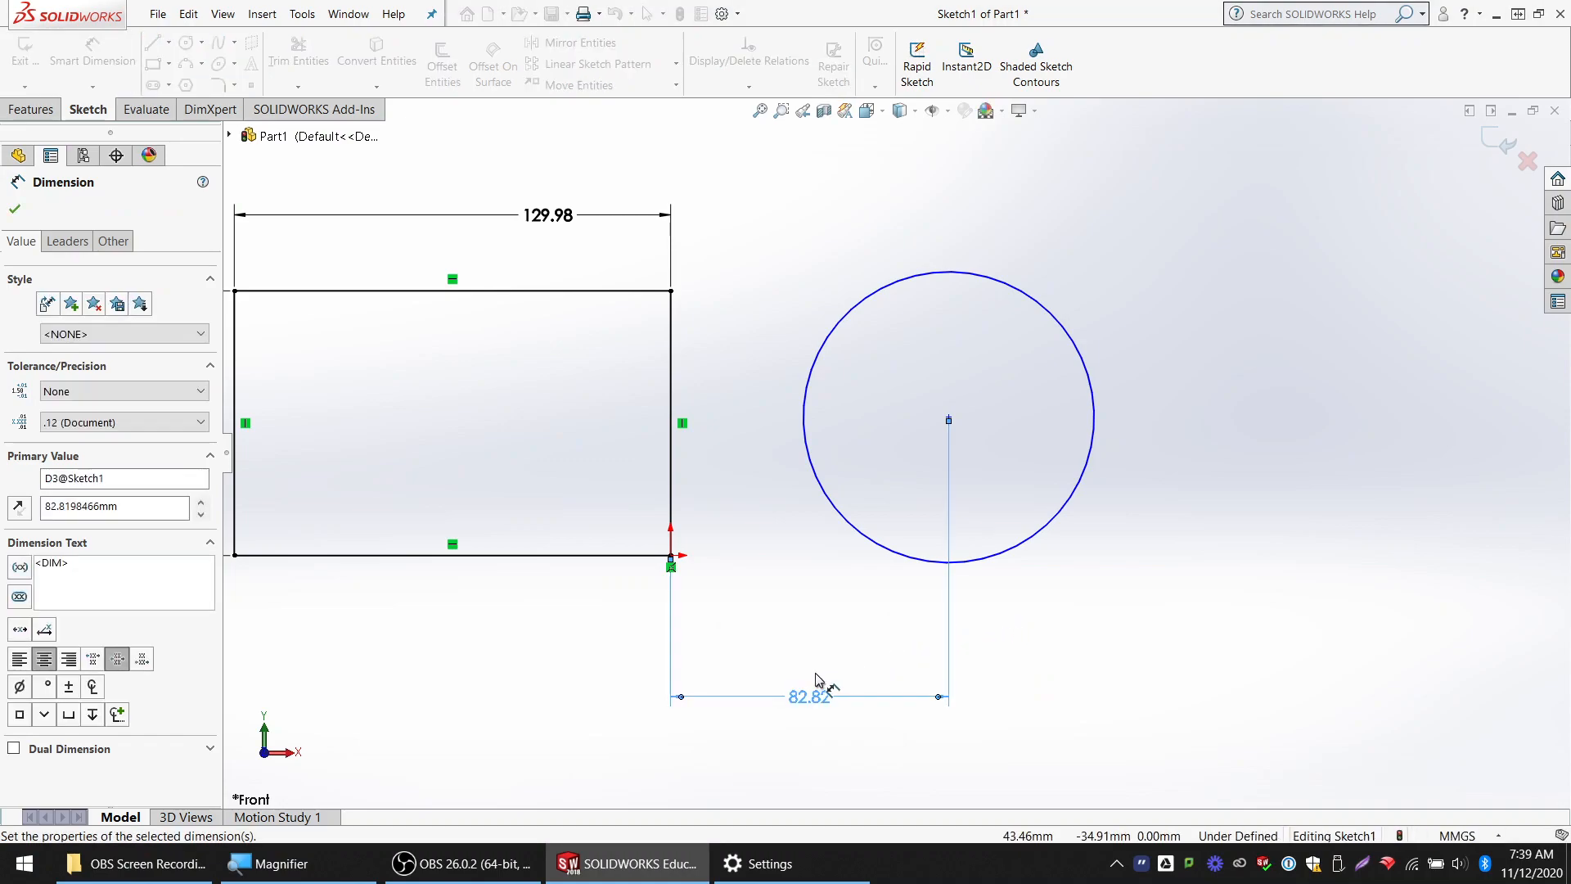
pyautogui.press('Escape')
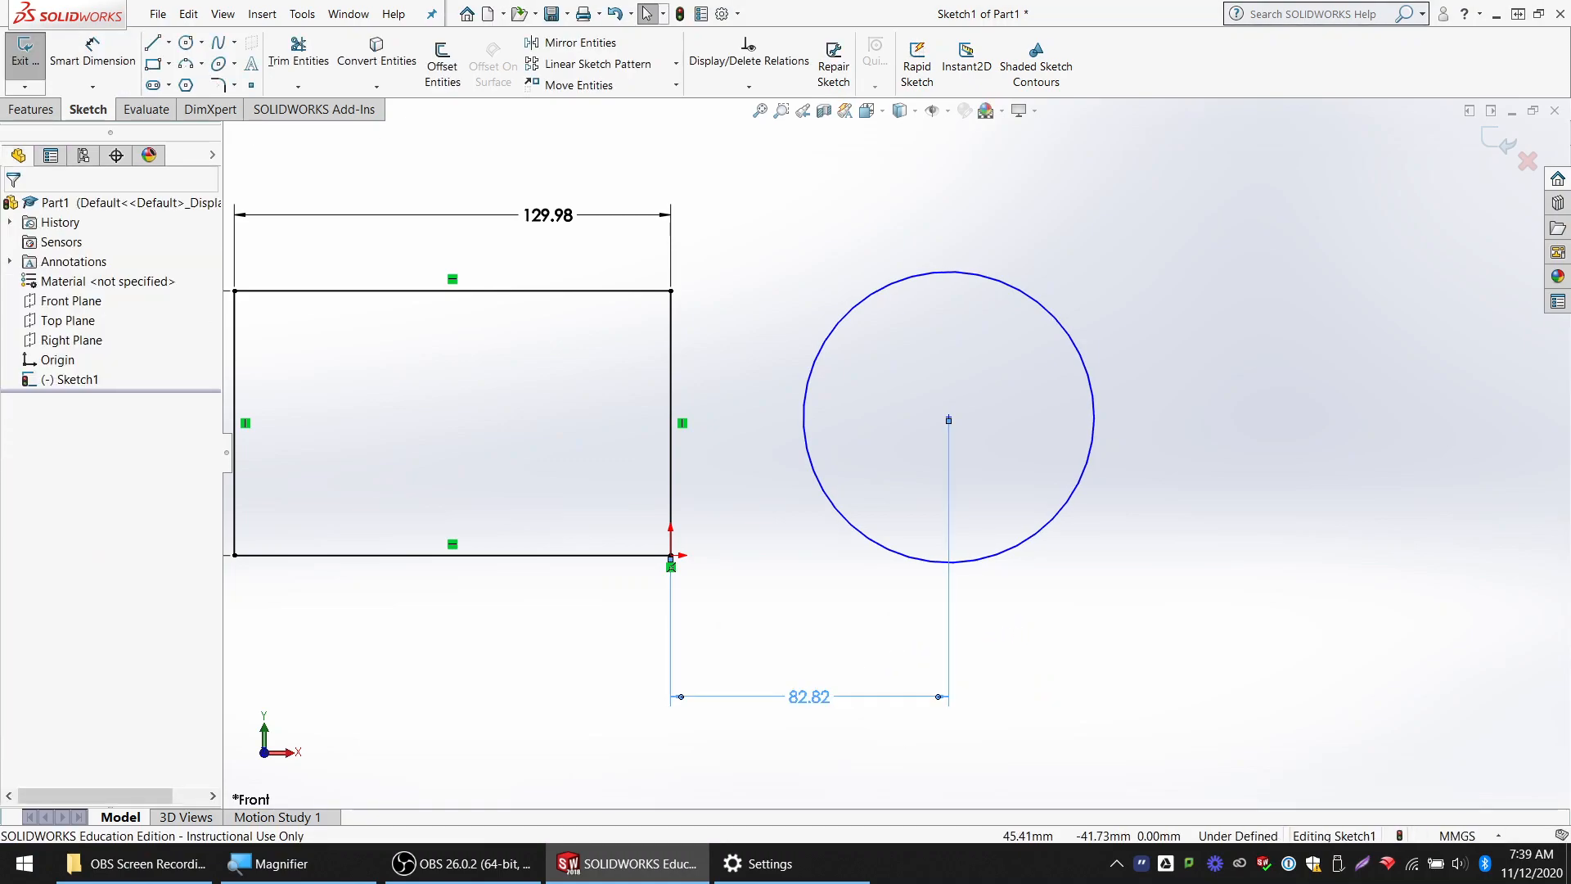
# Delete the horizontal dimension between the circle and the rectangle, and delete the circle itself
pyautogui.click(821, 698)
pyautogui.press('Delete')
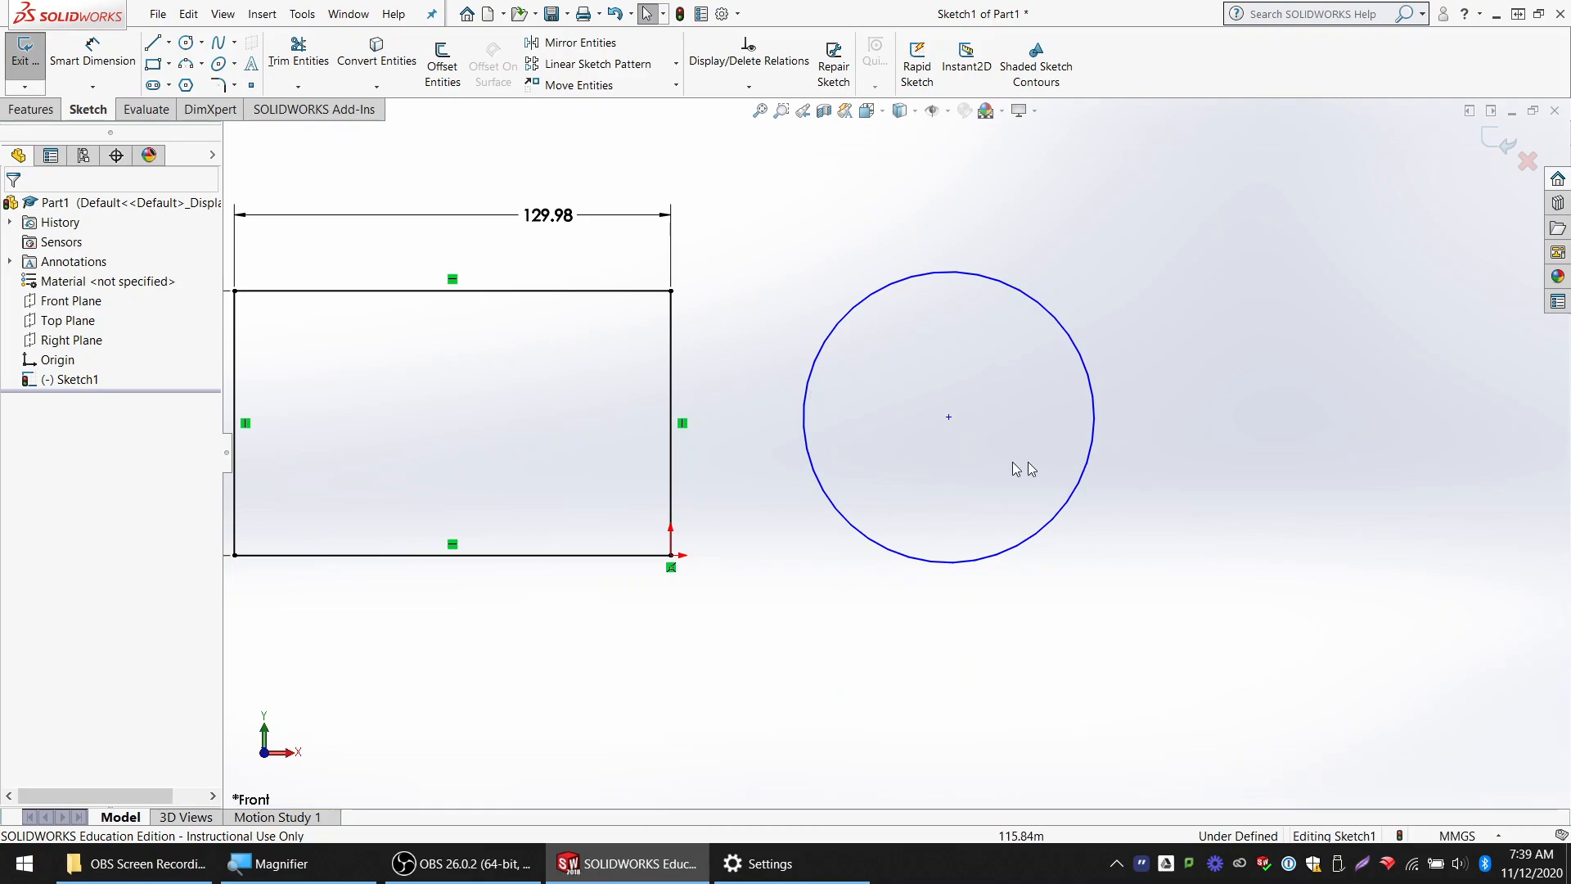
pyautogui.scroll(-1, 915, 421)
pyautogui.scroll(2, 883, 423)
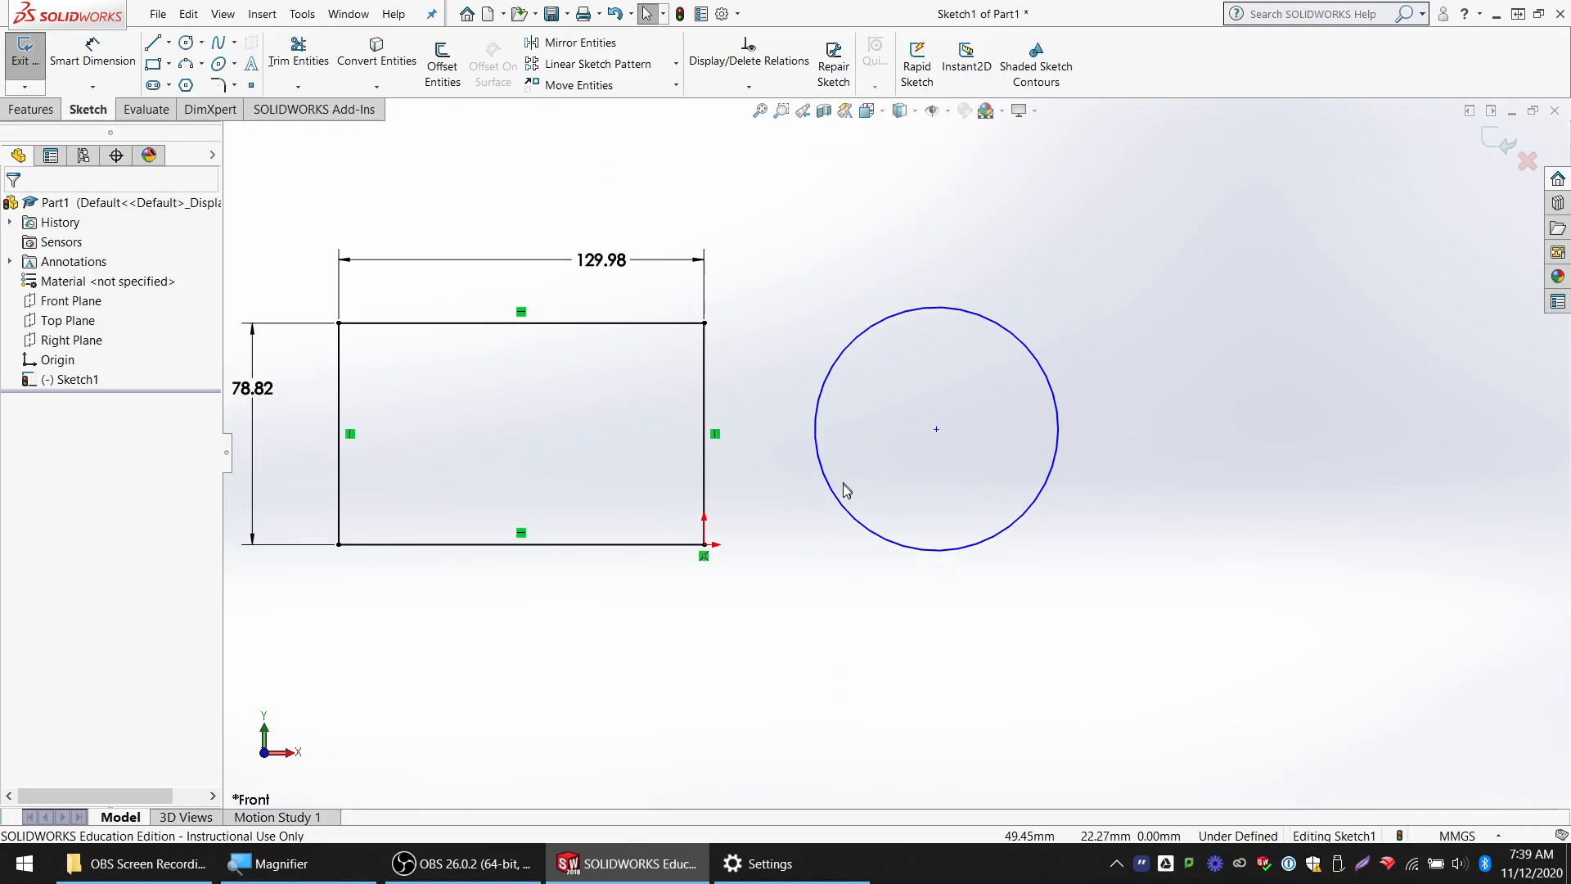
pyautogui.moveTo(789, 273); pyautogui.dragTo(1129, 610)
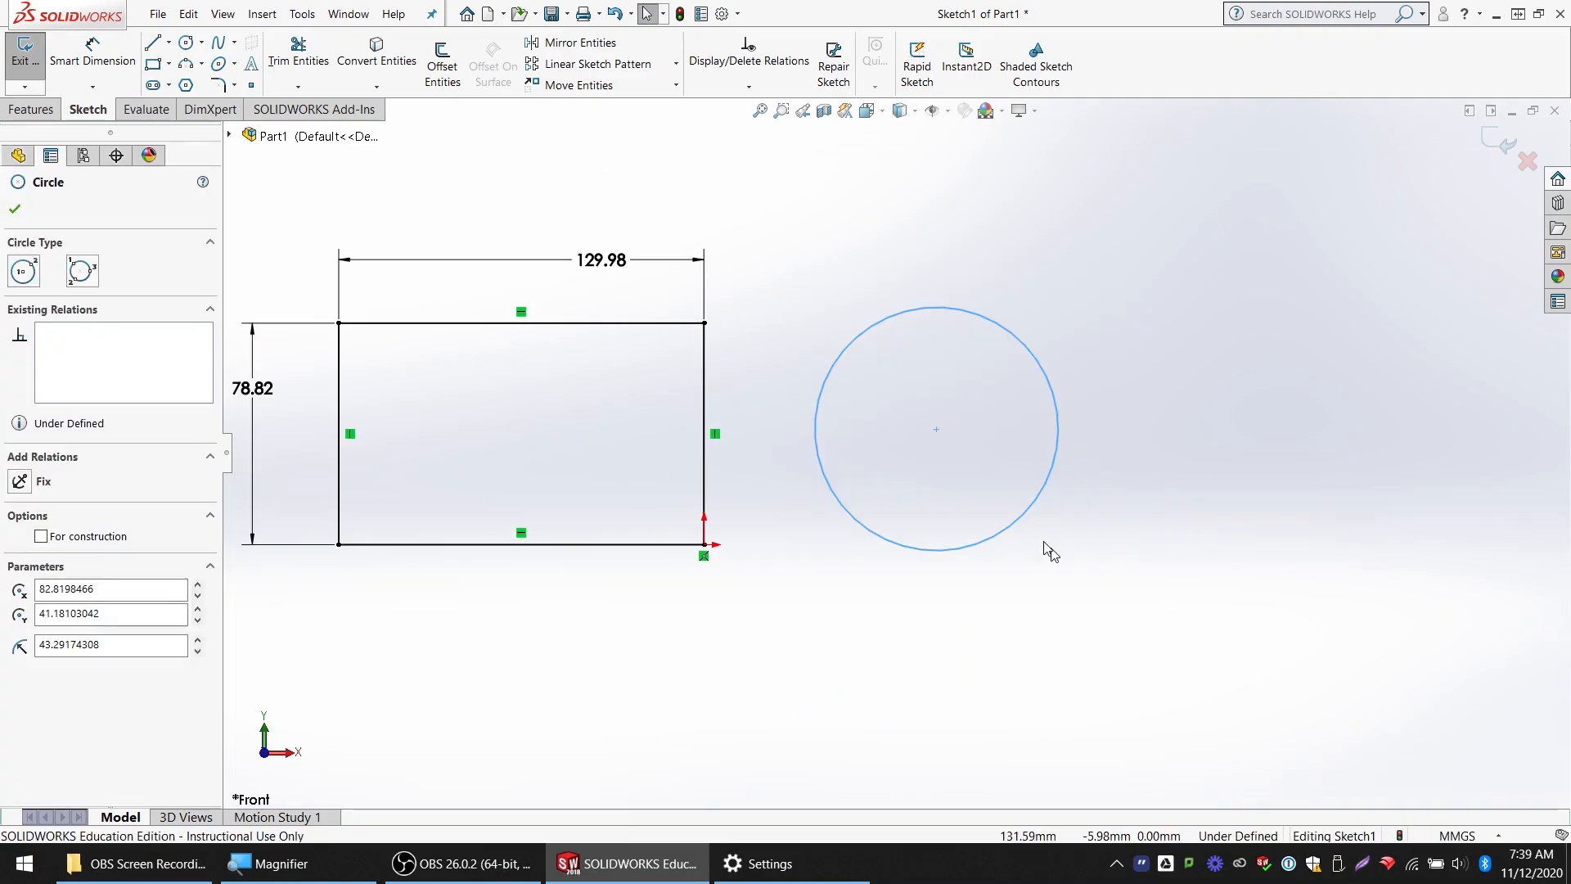
pyautogui.scroll(1, 935, 505)
pyautogui.press('Delete')
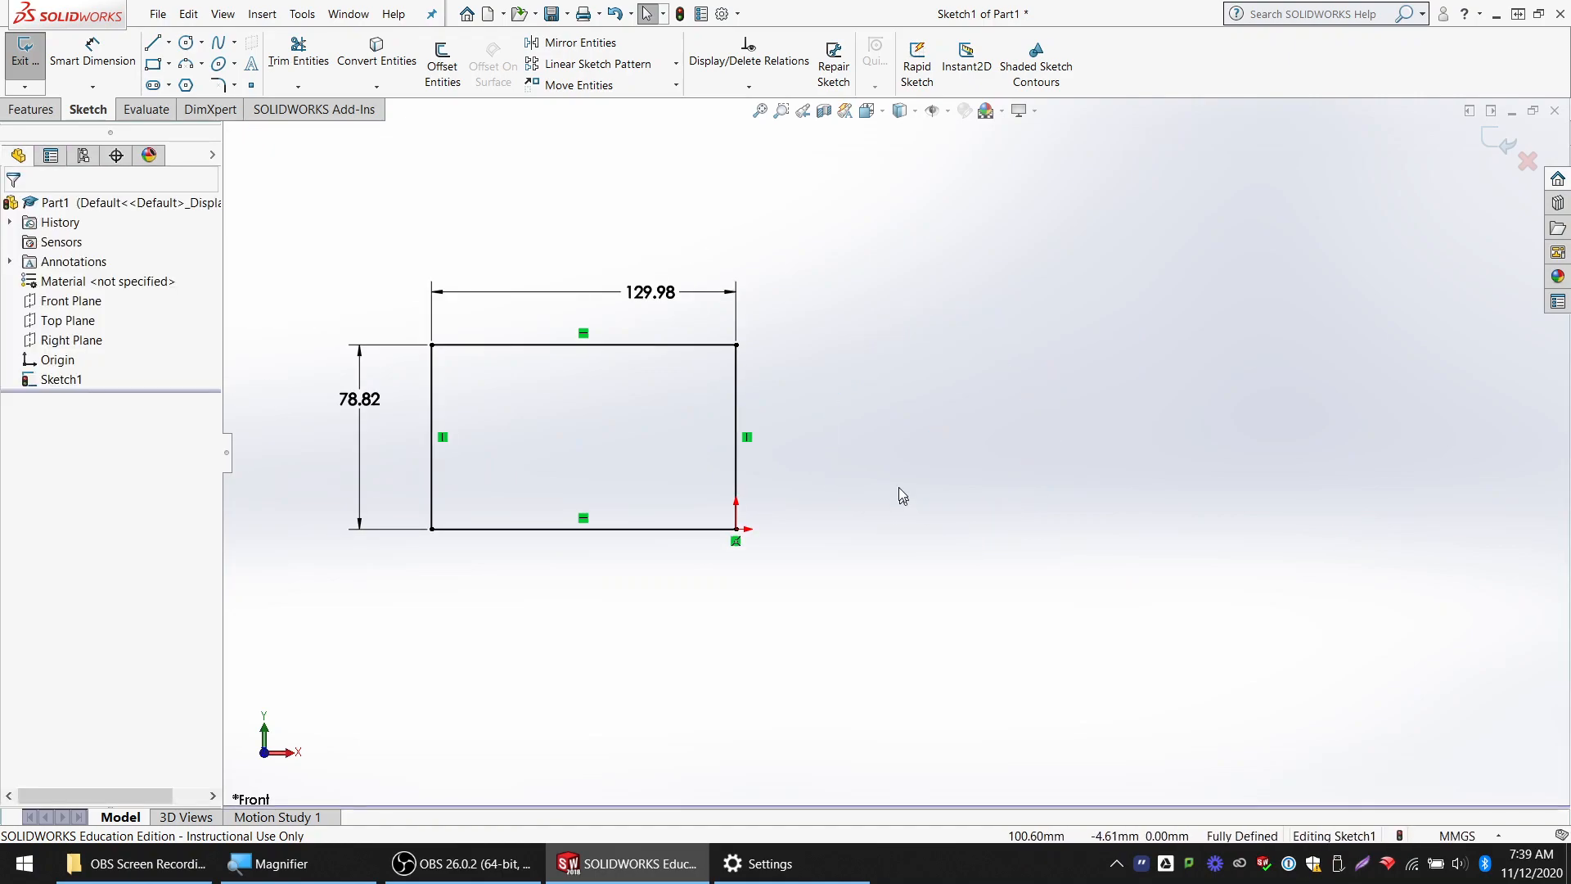
# Delete the rectangle together with its two dimensions and exit the empty sketch
pyautogui.scroll(1, 900, 490)
pyautogui.moveTo(340, 280); pyautogui.dragTo(879, 698)
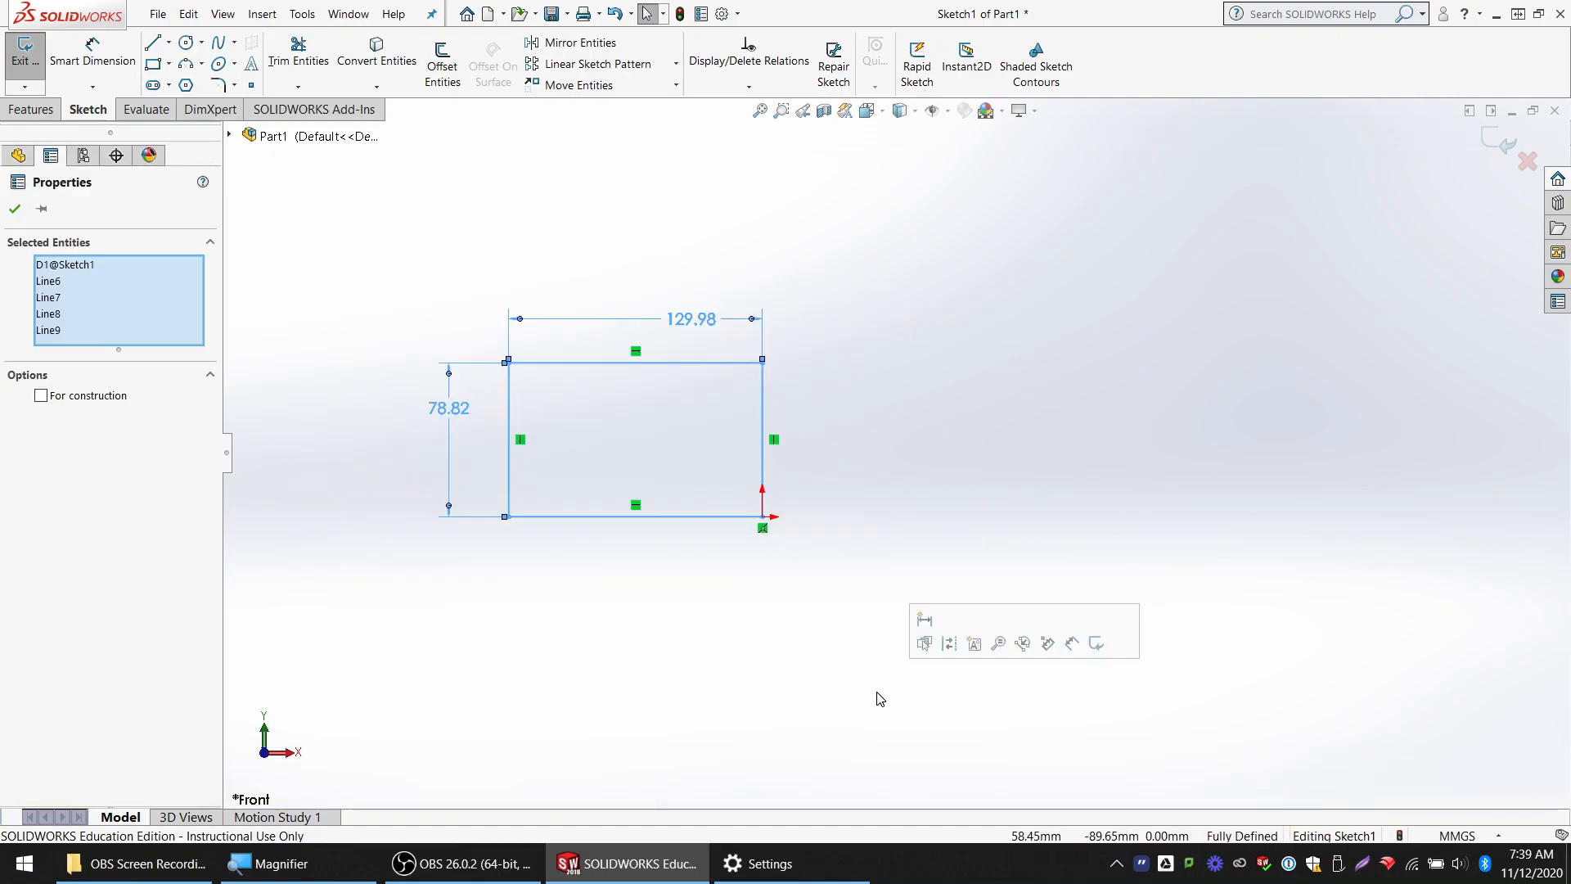
pyautogui.press('Delete')
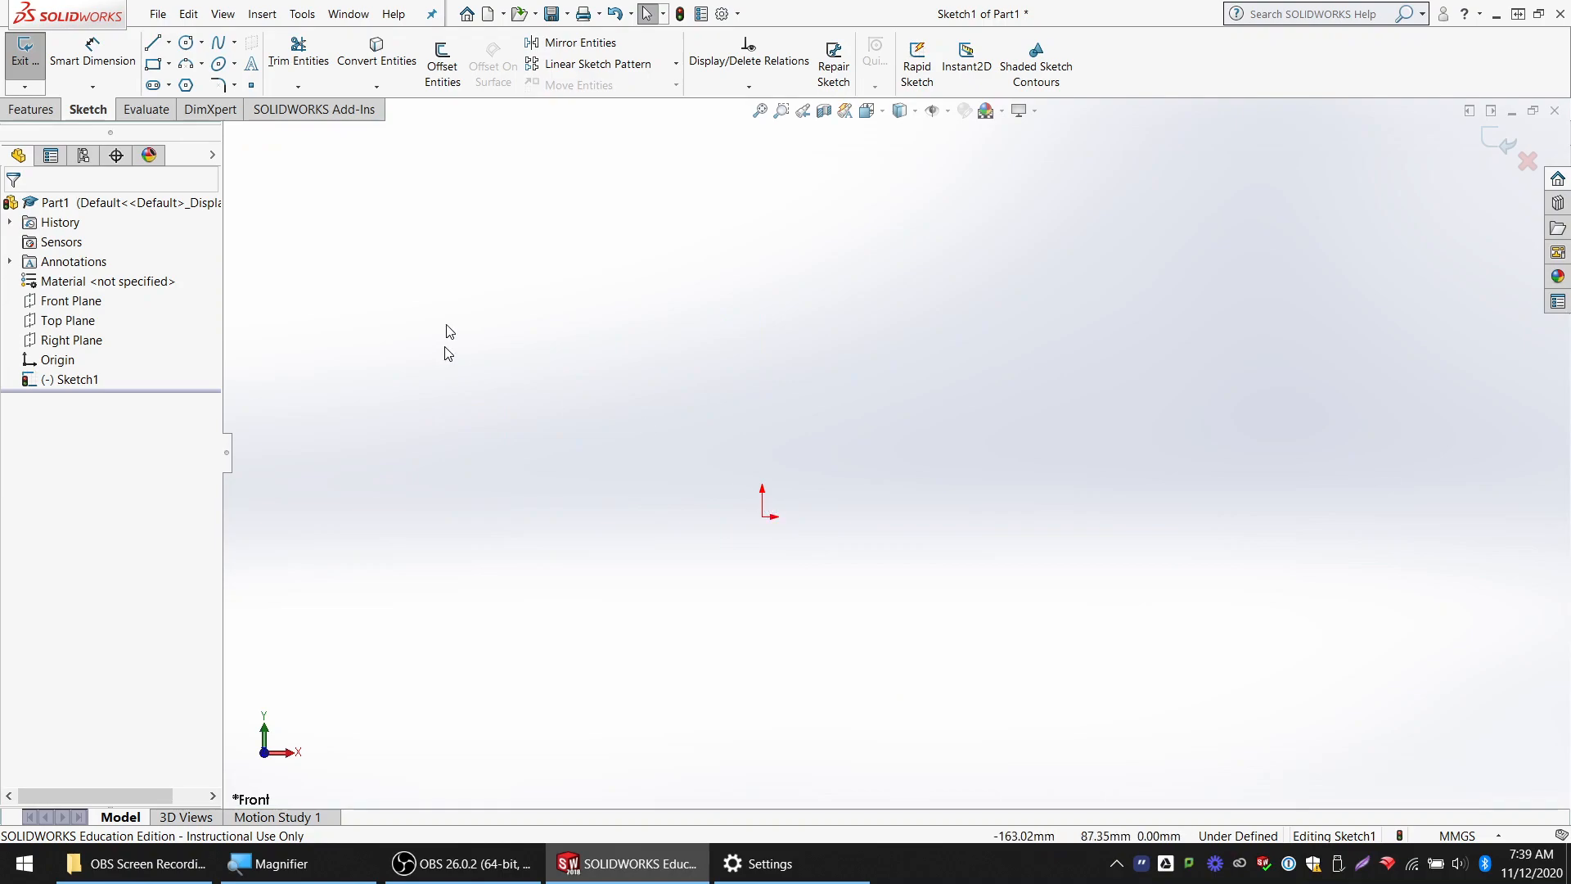
pyautogui.click(25, 53)
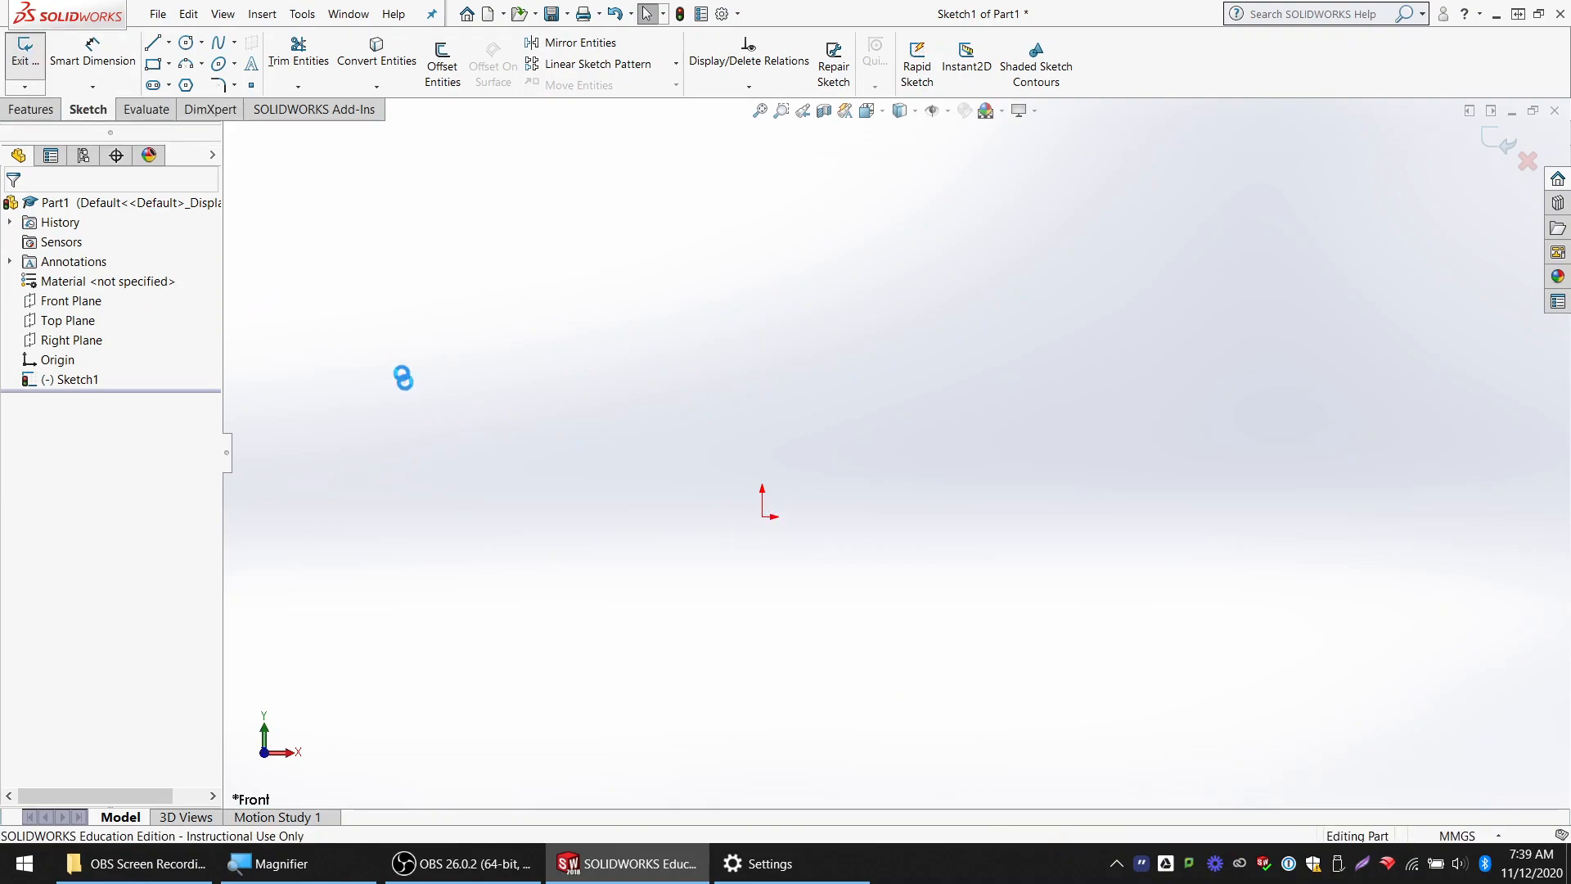